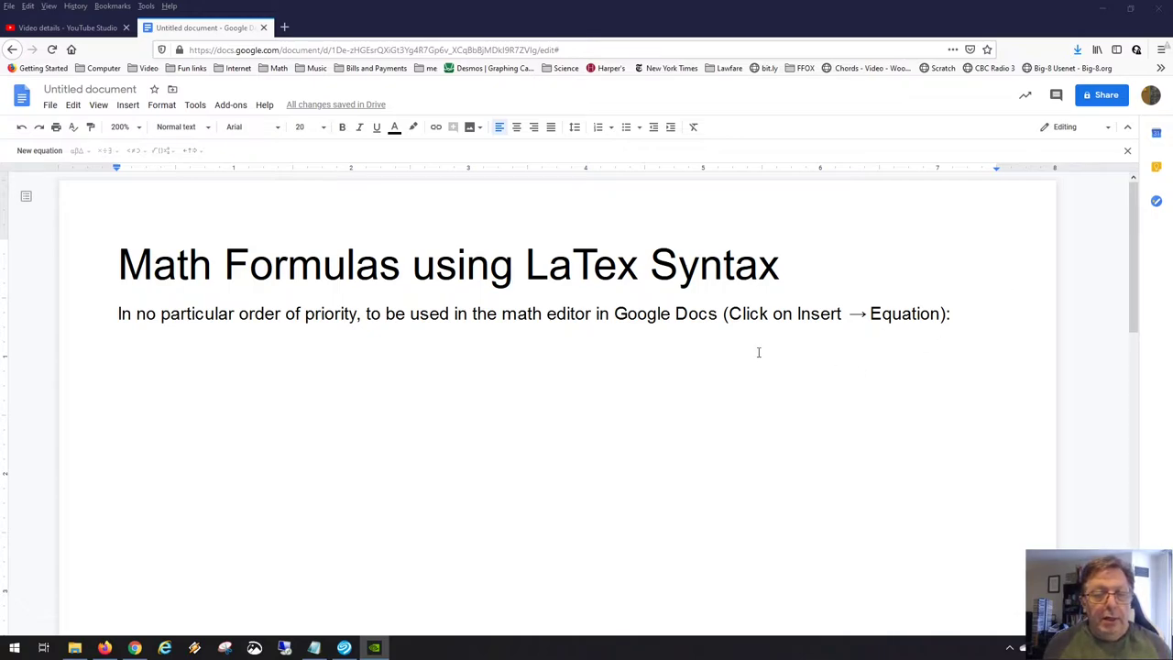
- Start a new line below the introductory sentence
{"action": "left_click", "coordinate": [961, 320]}
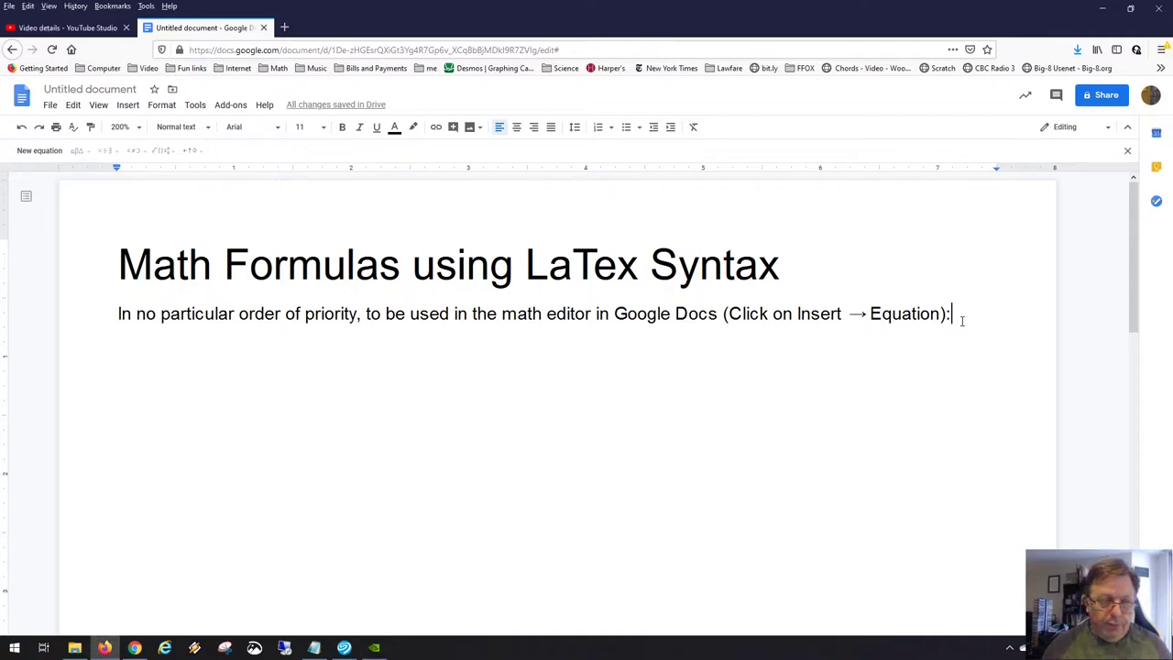
{"action": "key", "text": "Return"}
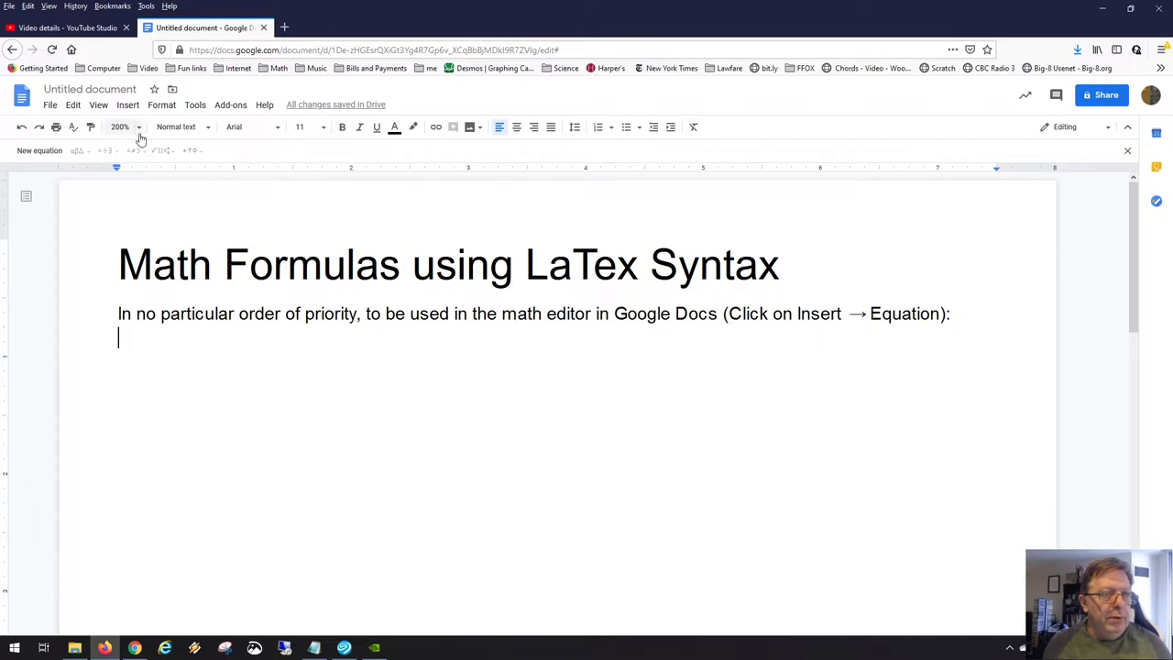
{"action": "left_click", "coordinate": [127, 105]}
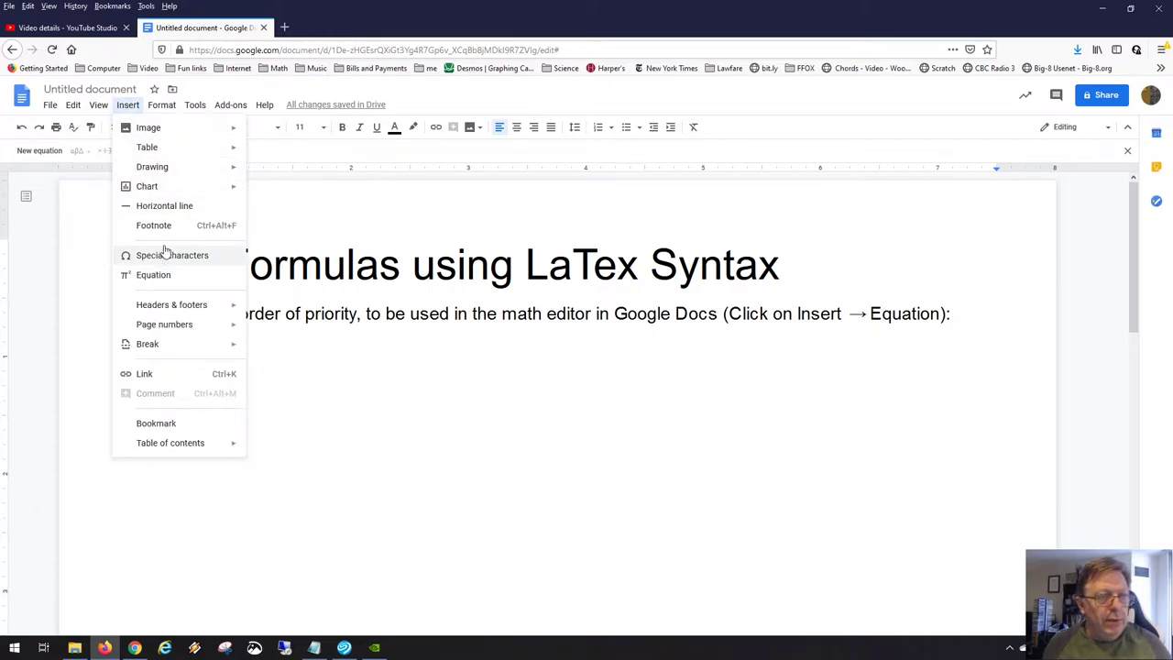
{"action": "left_click", "coordinate": [199, 87]}
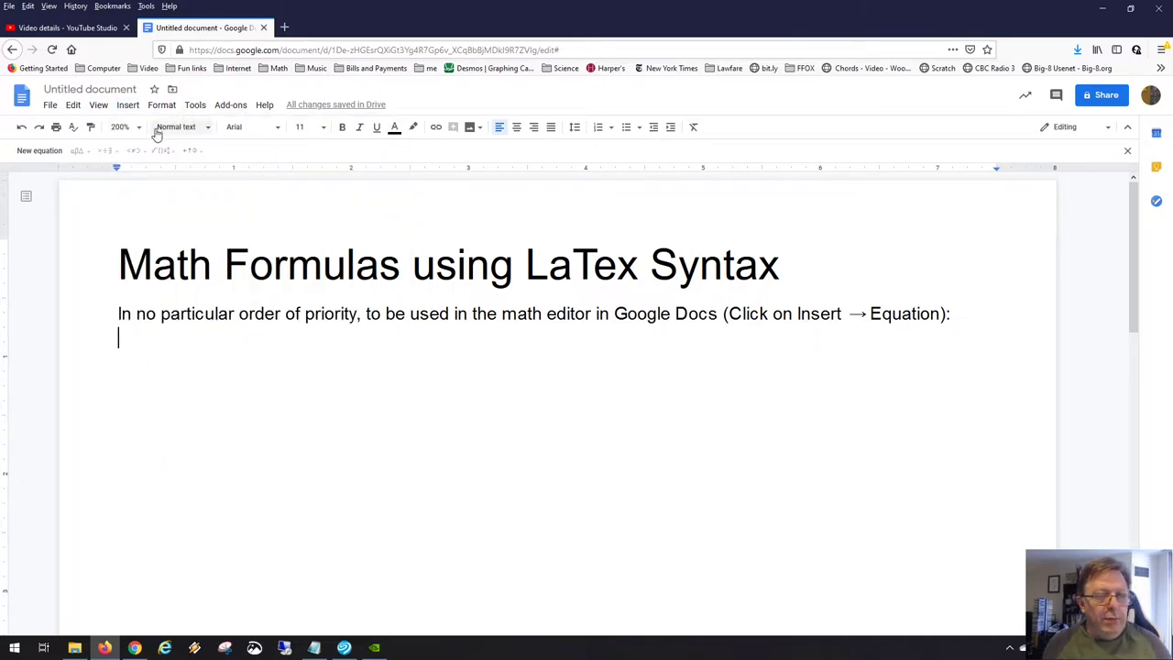
{"action": "left_click", "coordinate": [869, 314]}
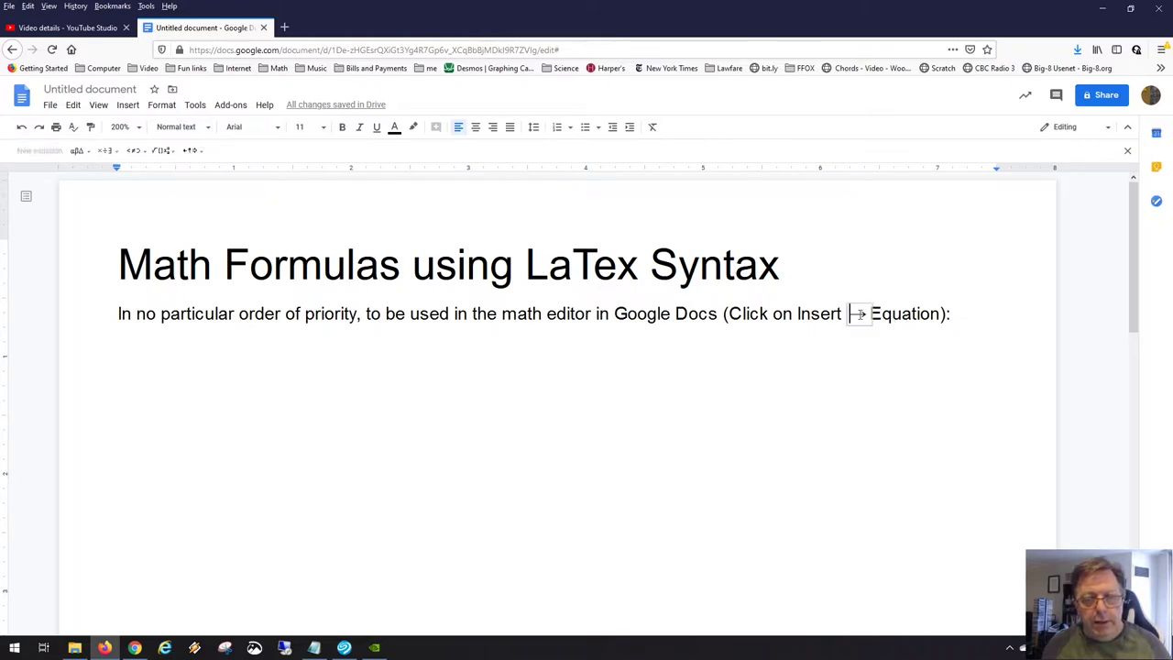
{"action": "left_click_drag", "start_coordinate": [869, 314], "coordinate": [849, 315]}
{"action": "left_click", "coordinate": [801, 312]}
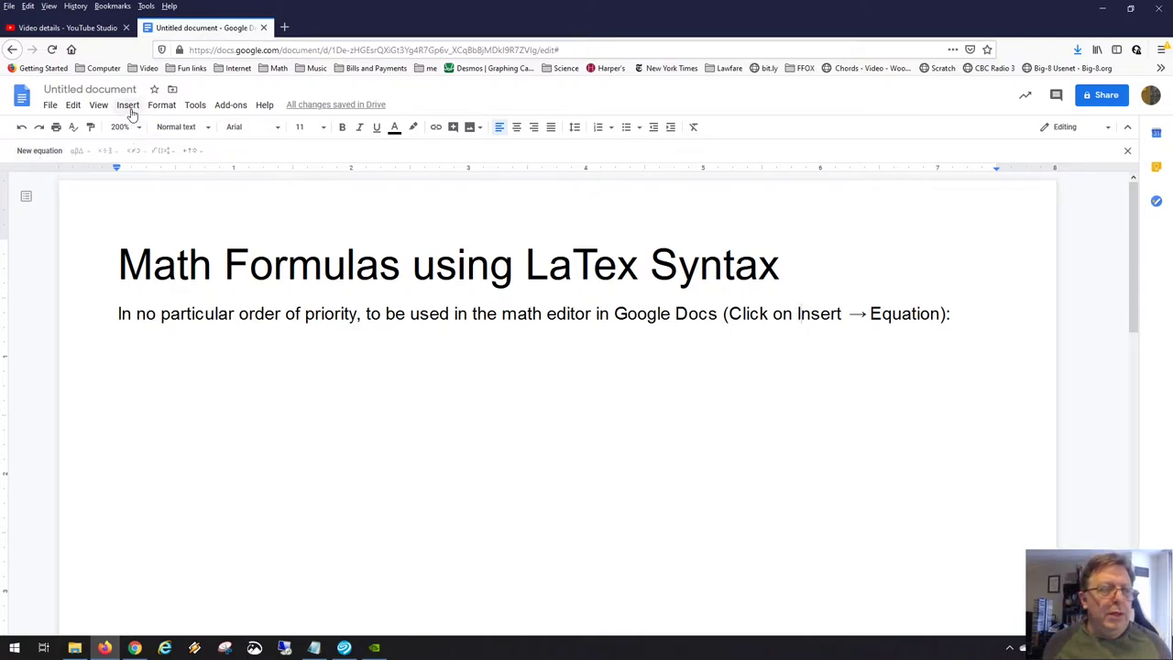
- Insert an equation on the line below the introductory sentence and enter f(x) = x^2 in it
{"action": "left_click", "coordinate": [141, 355]}
{"action": "left_click", "coordinate": [142, 339]}
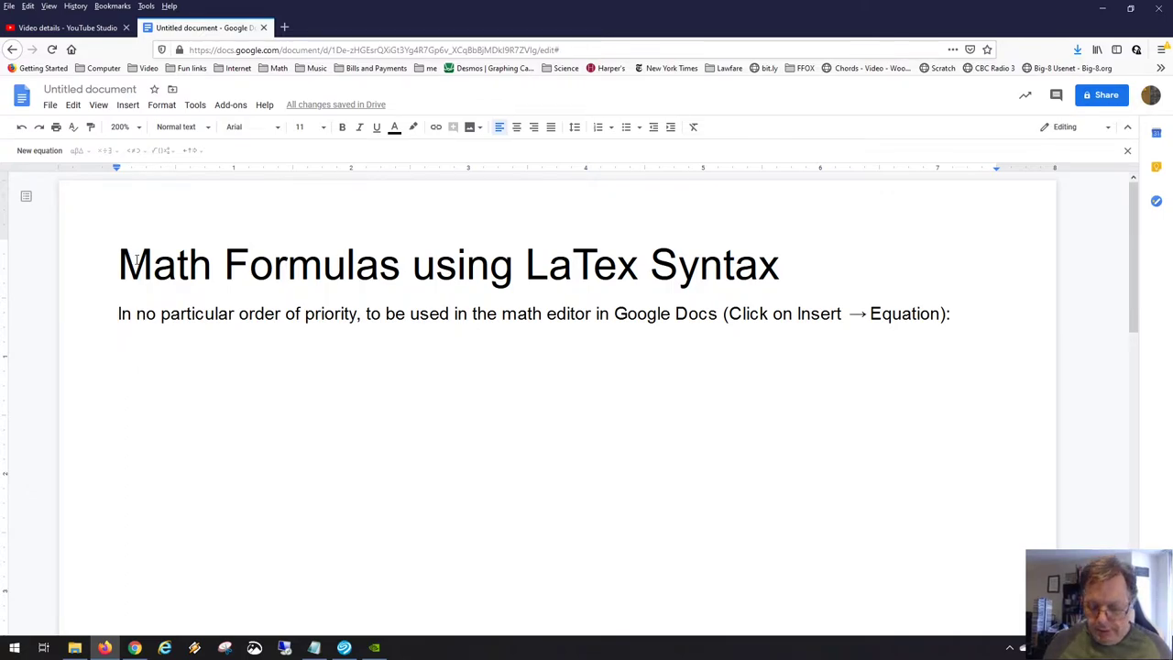
{"action": "key", "text": "Down"}
{"action": "key", "text": "BackSpace"}
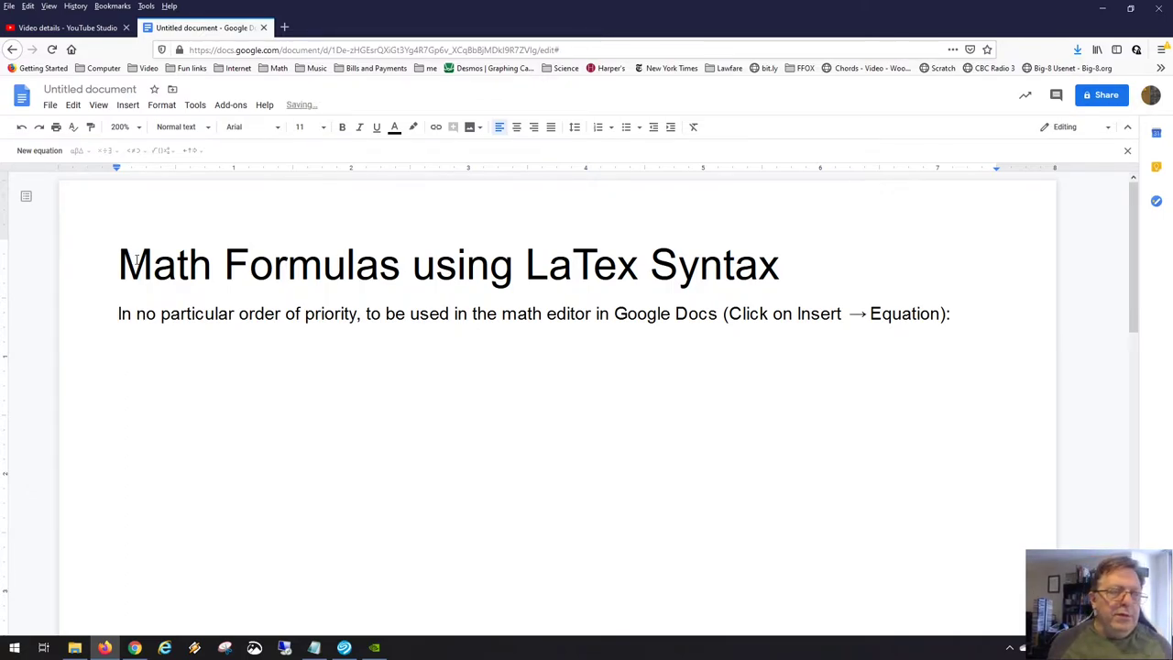
{"action": "left_click", "coordinate": [128, 106]}
{"action": "left_click", "coordinate": [156, 273]}
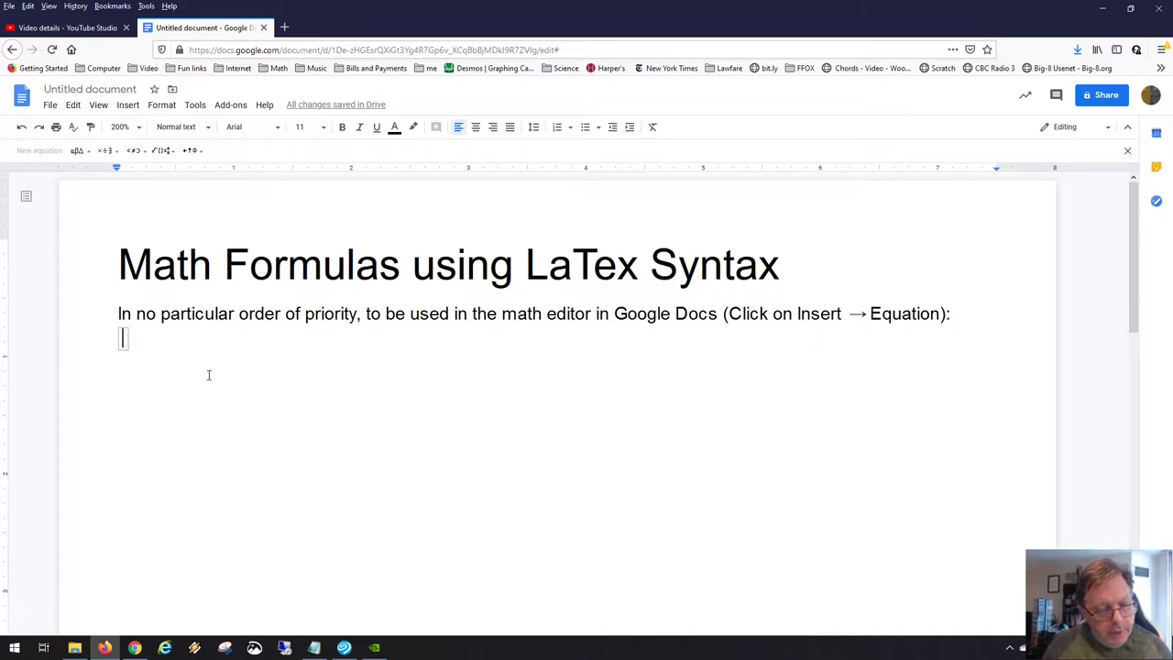
{"action": "type", "text": "f(x) ="}
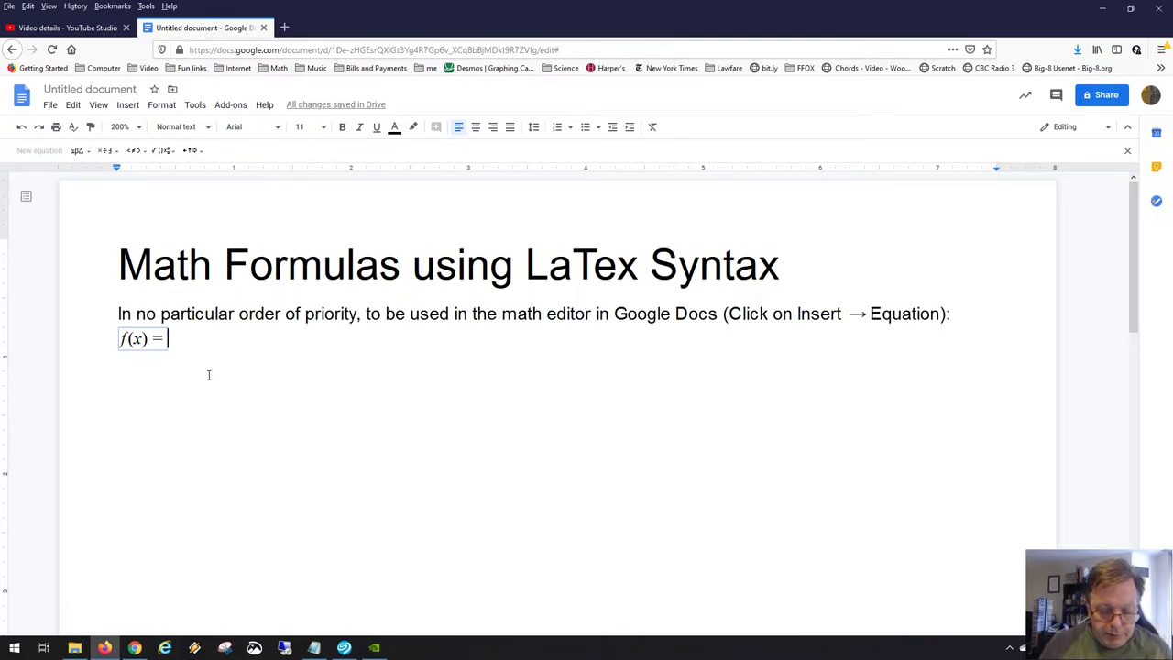
{"action": "type", "text": "x^2"}
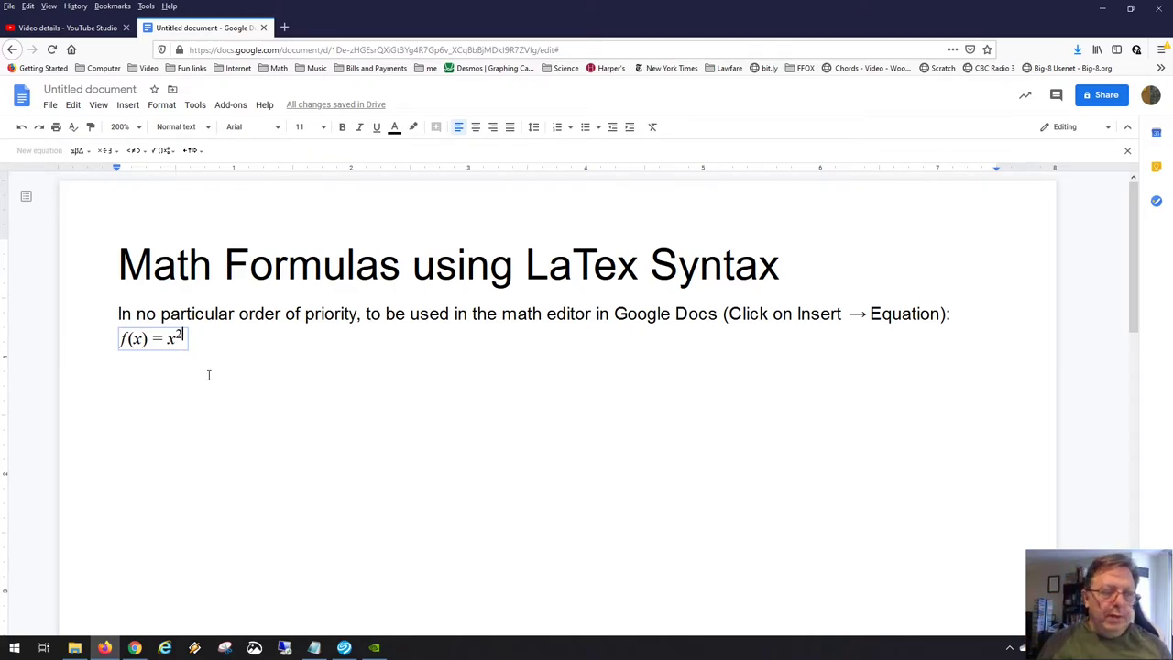
- Remove the squared term from the equation and re-enter it as x^2
{"action": "key", "text": "BackSpace"}
{"action": "key", "text": "BackSpace"}
{"action": "key", "text": "BackSpace"}
{"action": "type", "text": "x"}
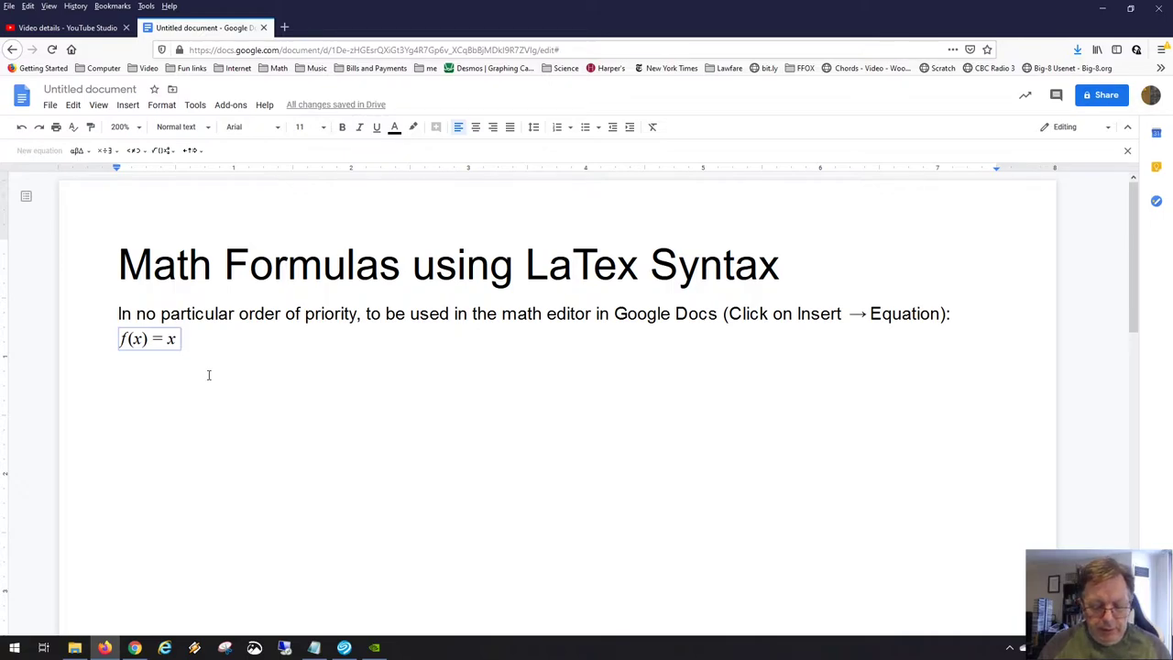
{"action": "type", "text": "^"}
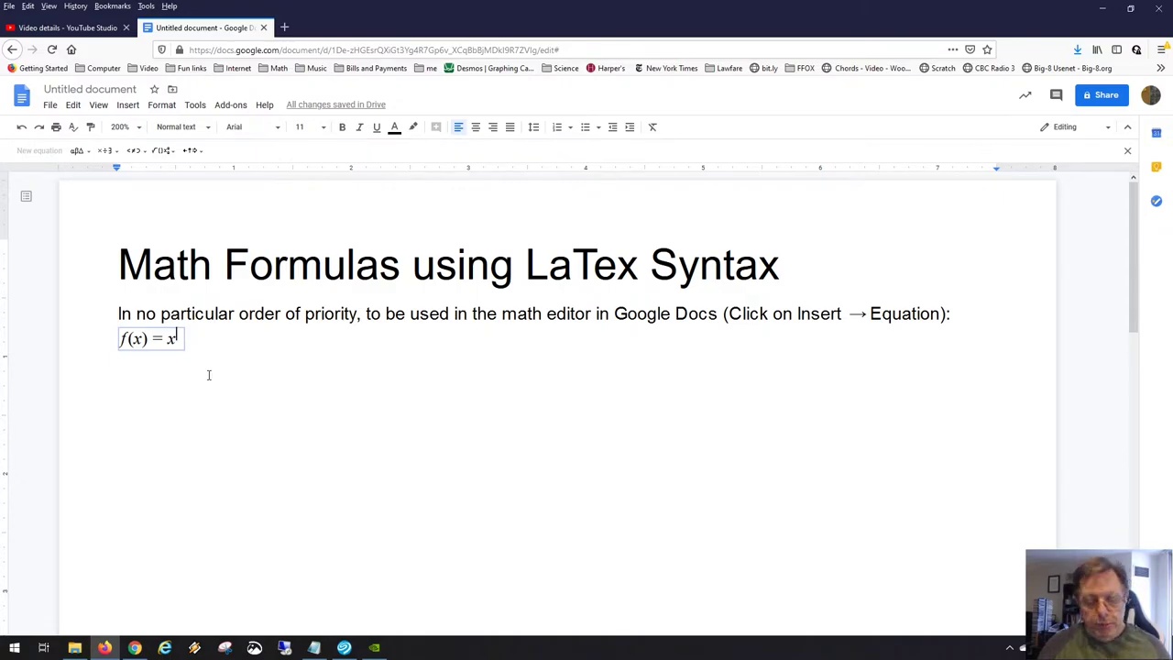
{"action": "type", "text": "2"}
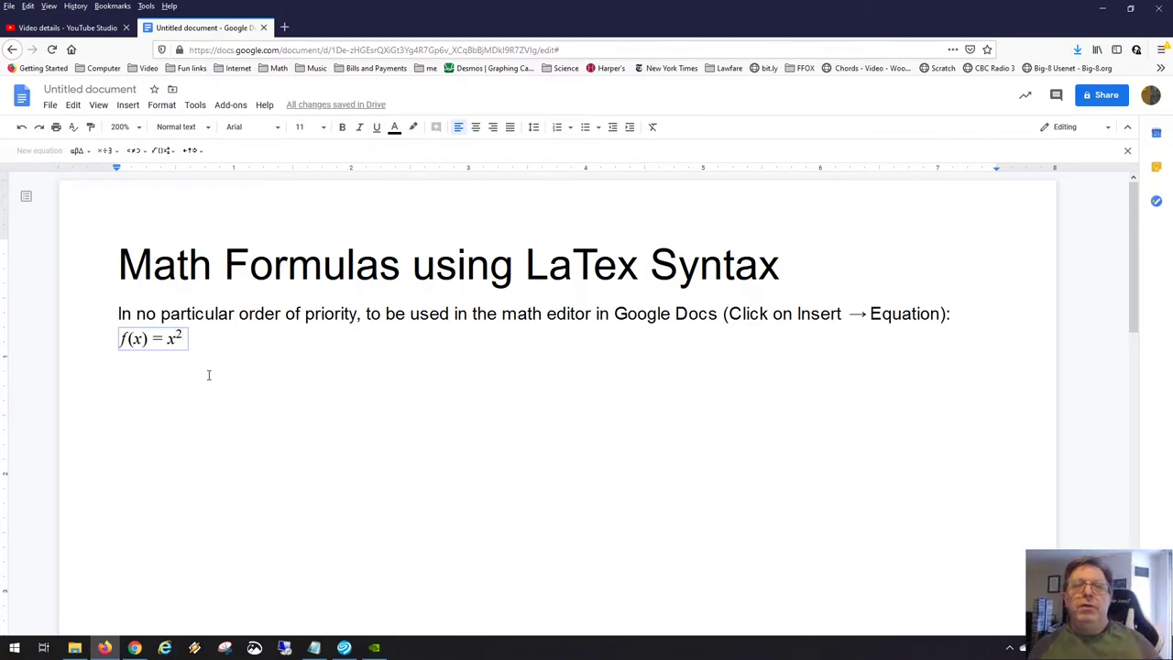
- Add filler characters to the exponent after the 2 and delete them again
{"action": "type", "text": "jgfkgjfdkgjkdgjk"}
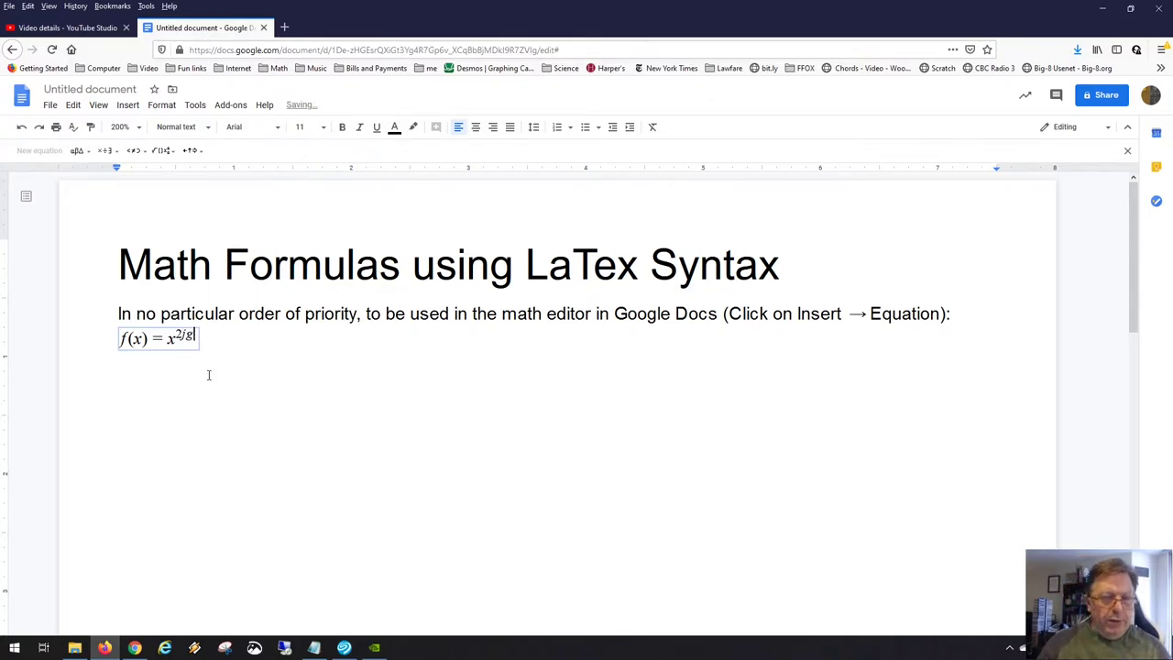
{"action": "key", "text": "BackSpace"}
{"action": "key", "text": "BackSpace"}
{"action": "key", "text": "BackSpace"}
{"action": "key", "text": "BackSpace"}
{"action": "key", "text": "BackSpace"}
{"action": "key", "text": "BackSpace"}
{"action": "key", "text": "BackSpace"}
{"action": "key", "text": "BackSpace"}
{"action": "key", "text": "BackSpace"}
{"action": "key", "text": "BackSpace"}
{"action": "key", "text": "BackSpace"}
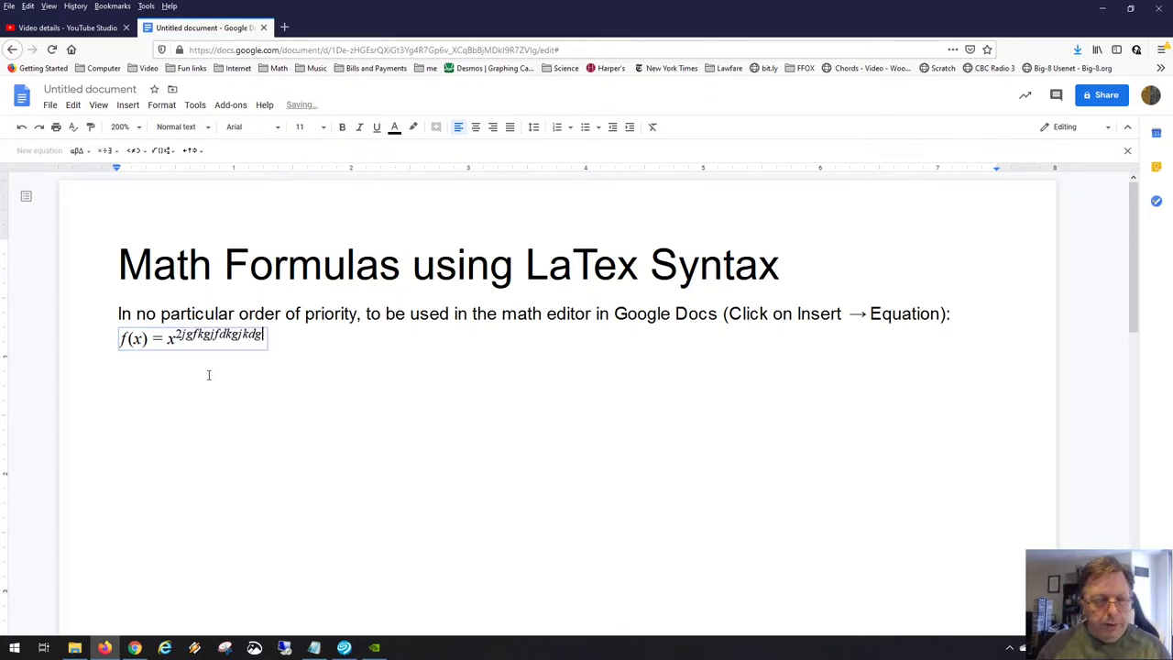
{"action": "key", "text": "BackSpace"}
{"action": "key", "text": "BackSpace"}
{"action": "key", "text": "BackSpace"}
{"action": "key", "text": "BackSpace"}
{"action": "key", "text": "BackSpace"}
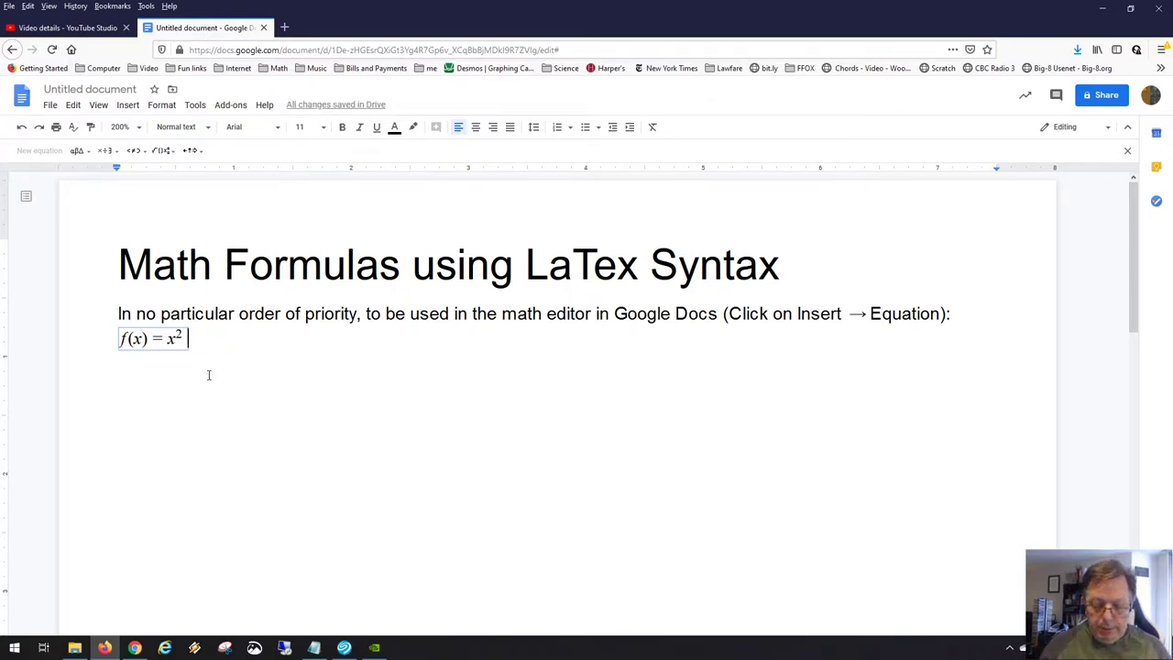
- Complete the equation outside the exponent with + 2x - 7 and start a new line below it
{"action": "key", "text": "Right"}
{"action": "type", "text": "+2x-7"}
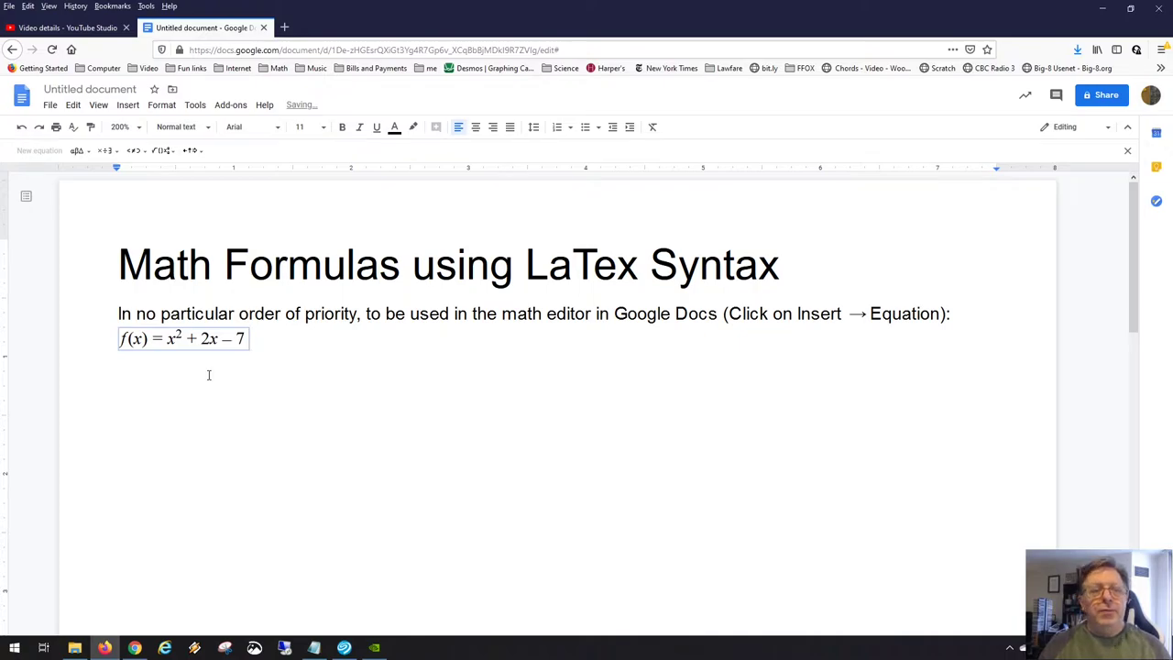
{"action": "left_click", "coordinate": [208, 374]}
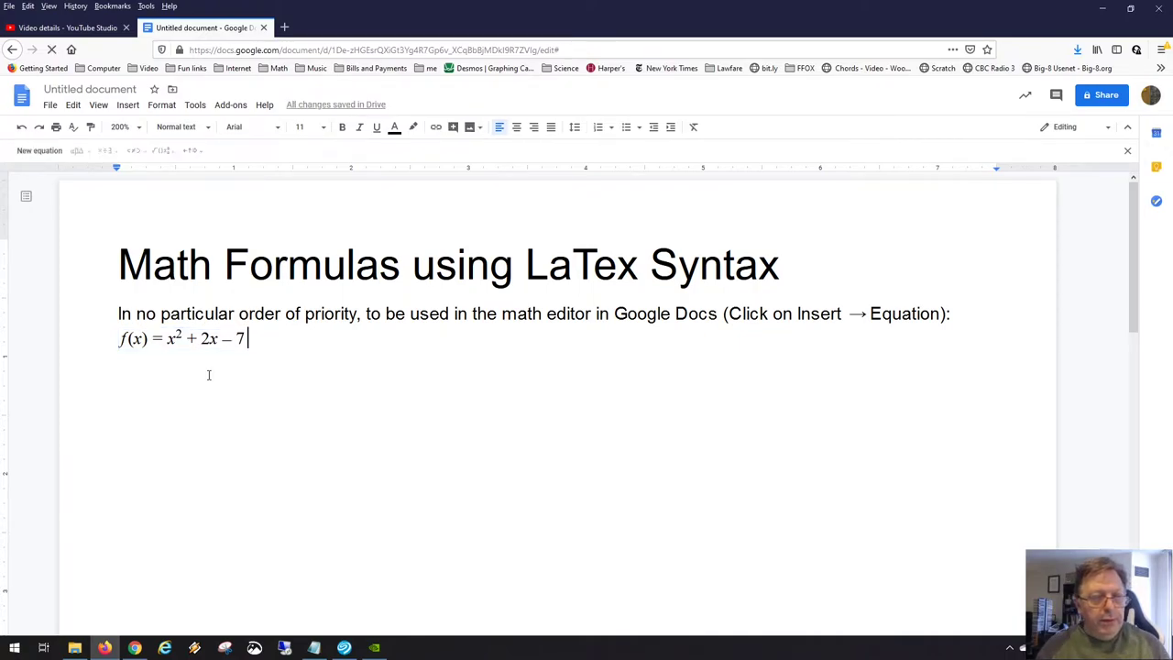
{"action": "key", "text": "Return"}
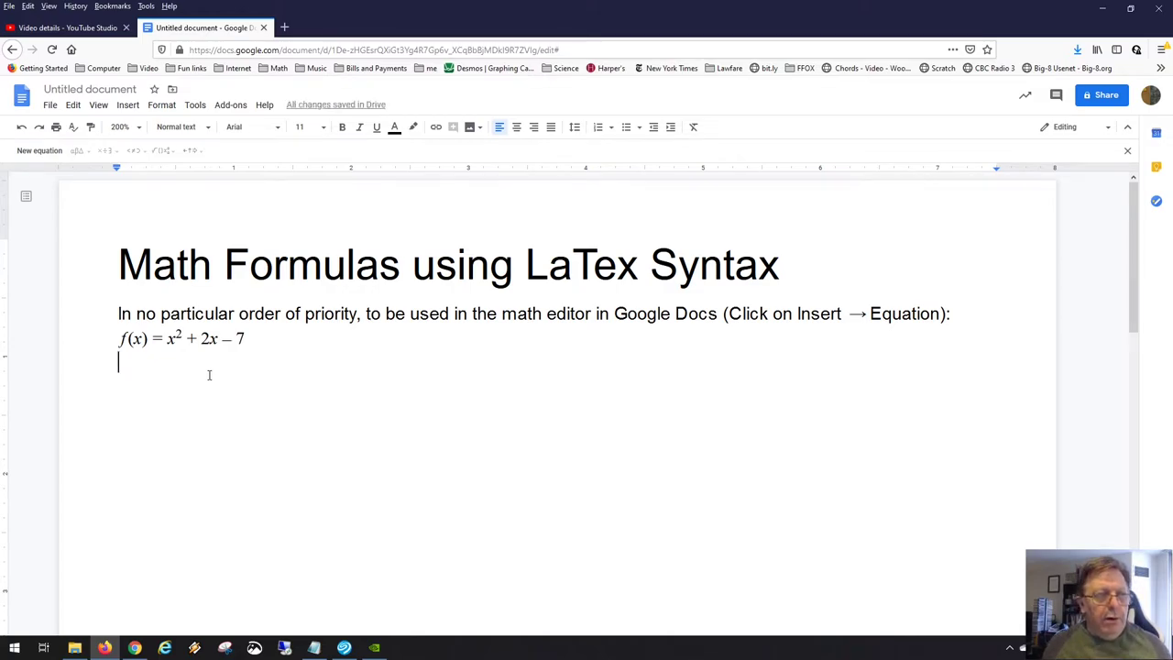
- Insert a second equation below the first and enter f(x) = the square root of x^3 using \sqrt
{"action": "left_click", "coordinate": [27, 151]}
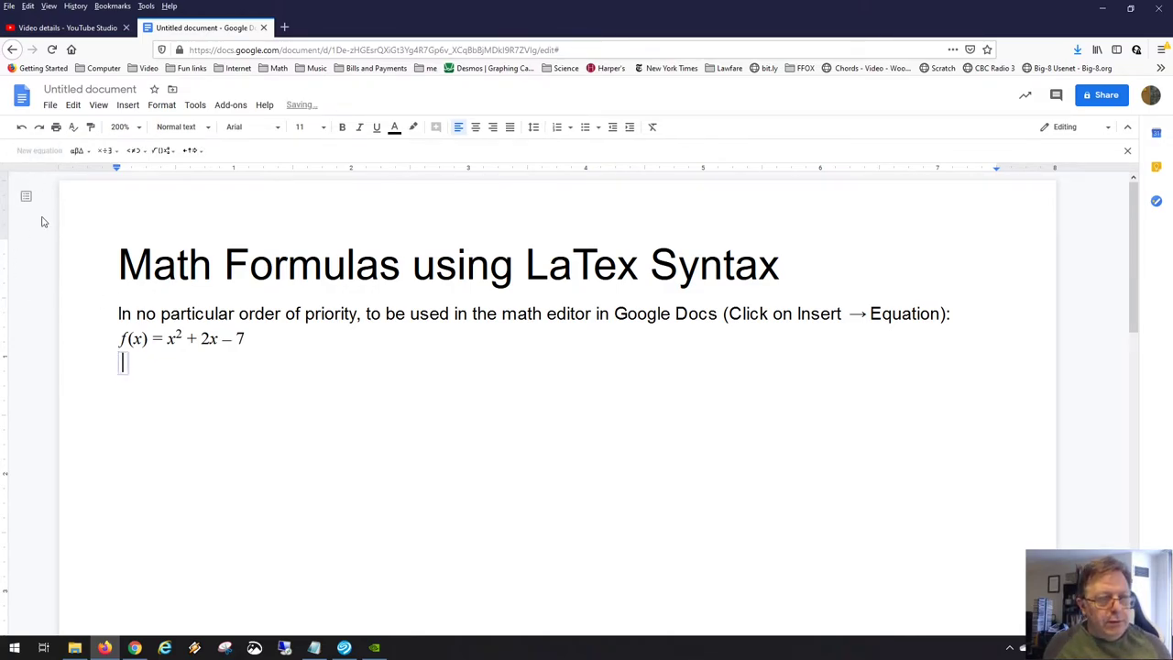
{"action": "type", "text": "f"}
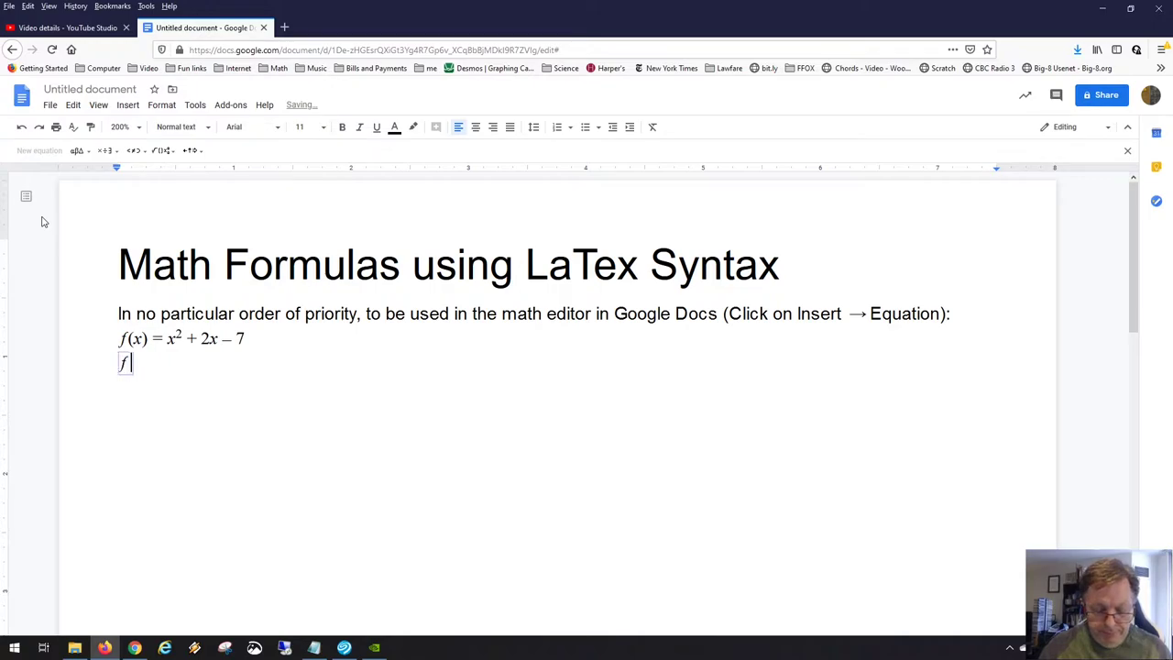
{"action": "type", "text": "(x) = "}
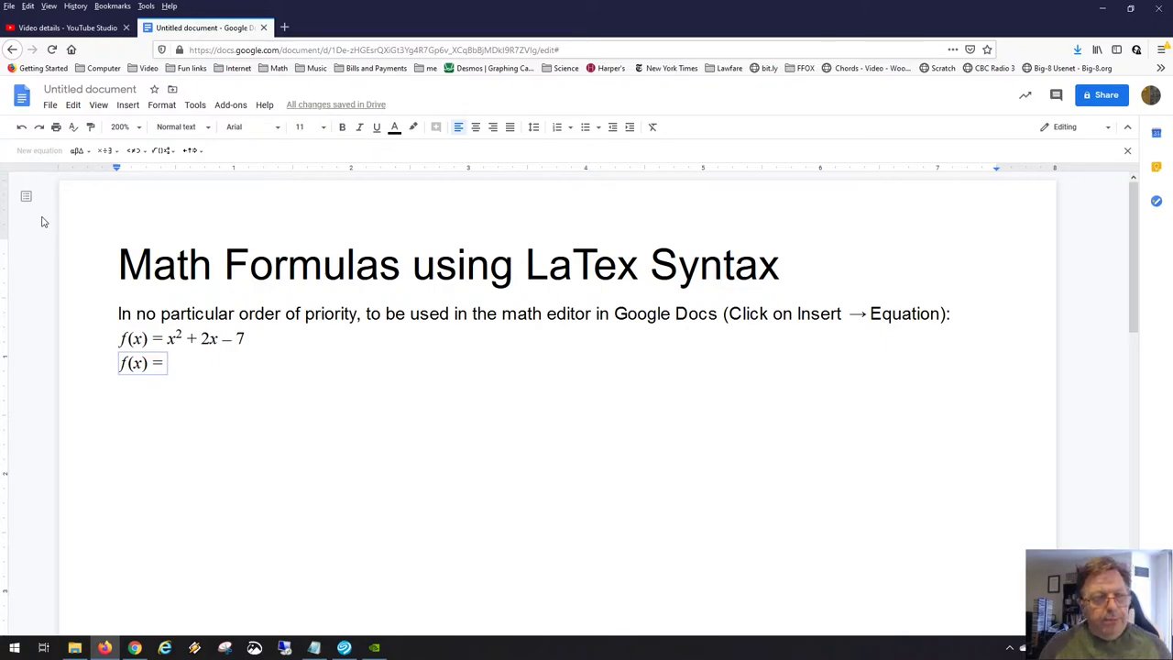
{"action": "type", "text": "\\sqrt"}
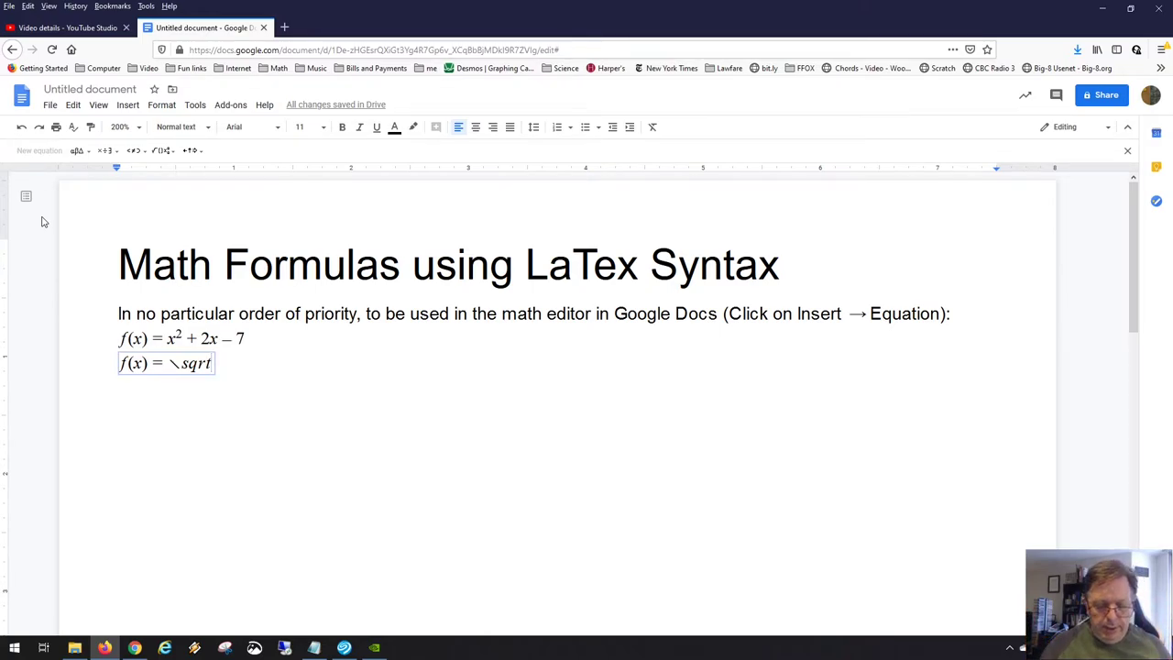
{"action": "key", "text": "space"}
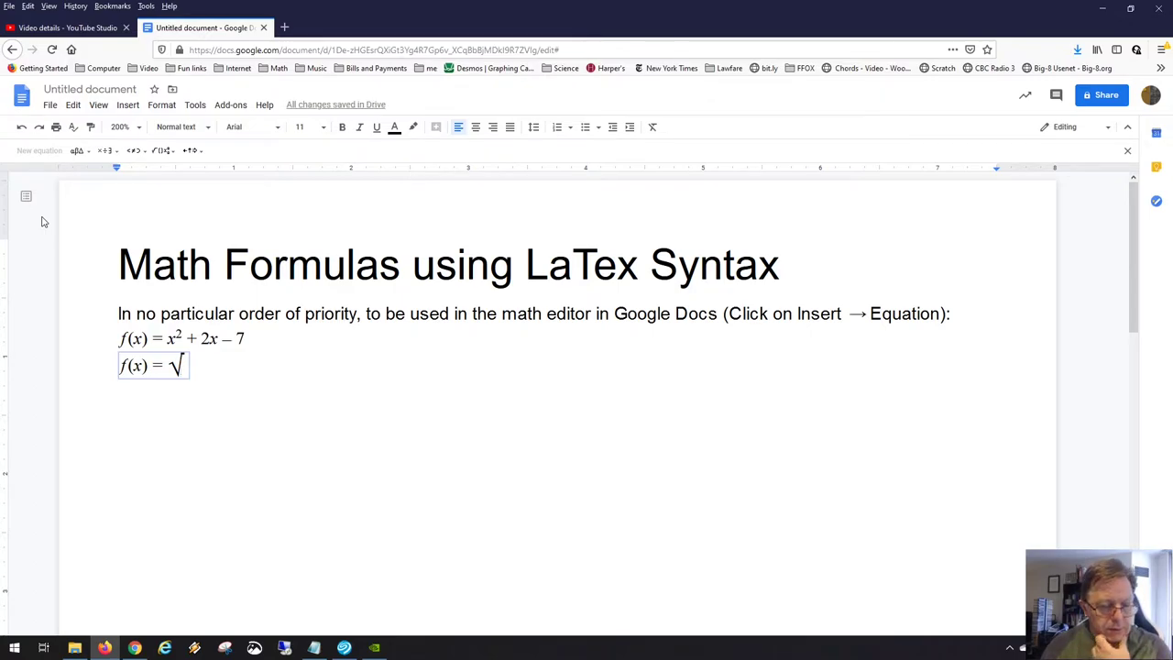
{"action": "type", "text": "x"}
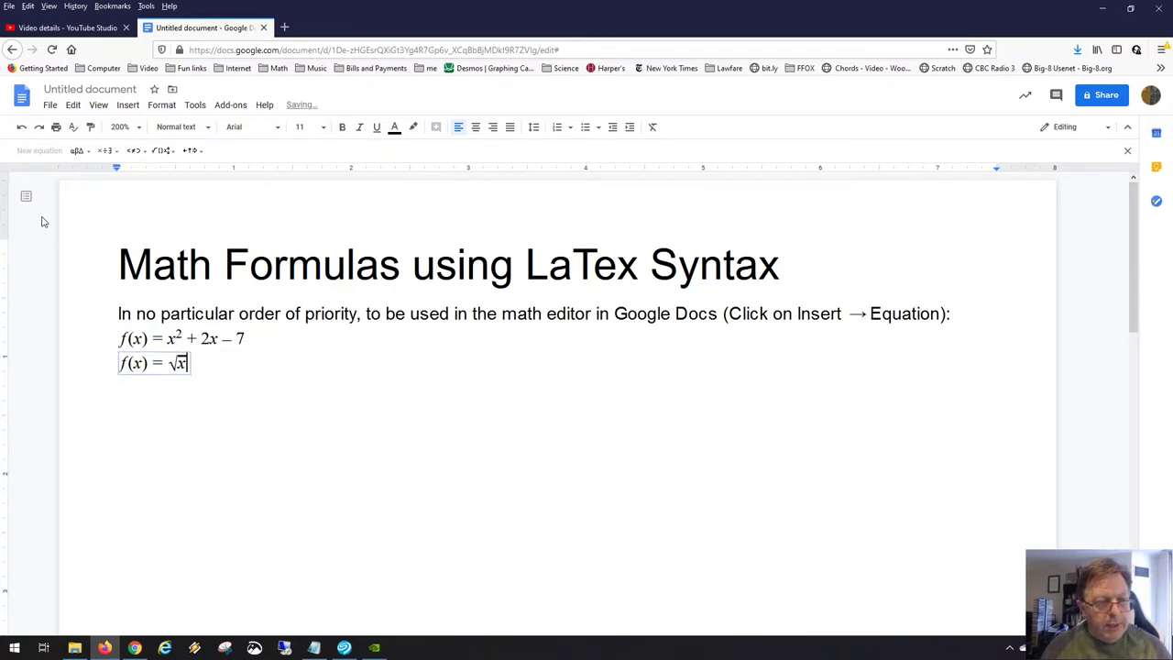
{"action": "type", "text": "^3"}
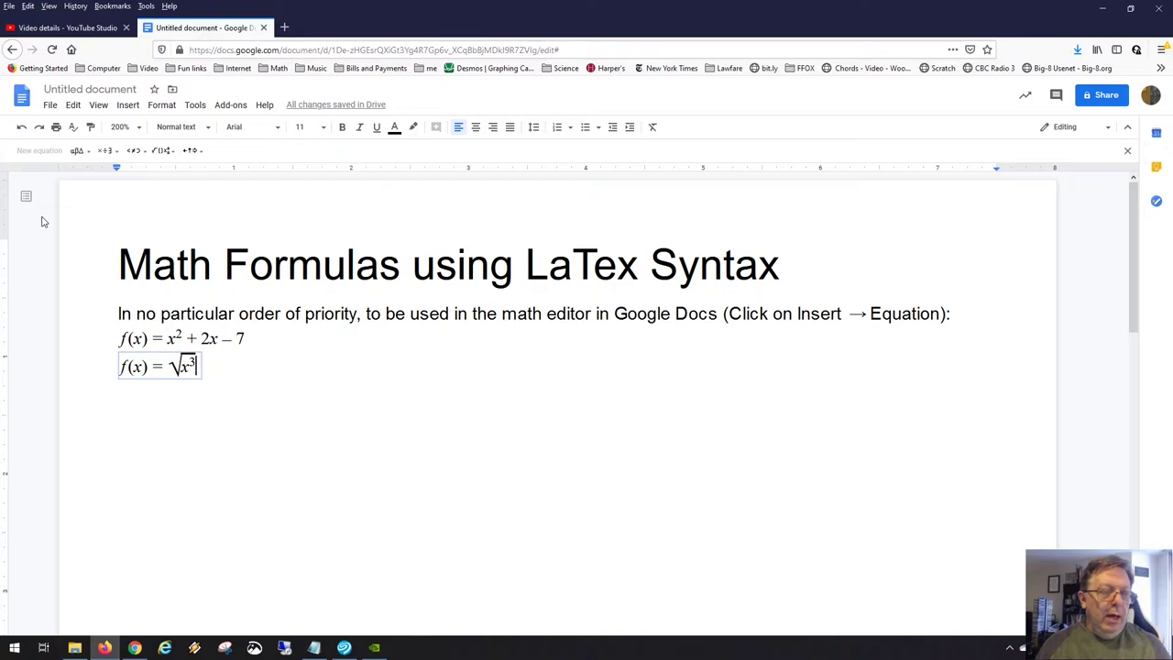
- Continue the equation outside the radical with = x and begin an exponent on that x
{"action": "key", "text": "Right"}
{"action": "type", "text": "="}
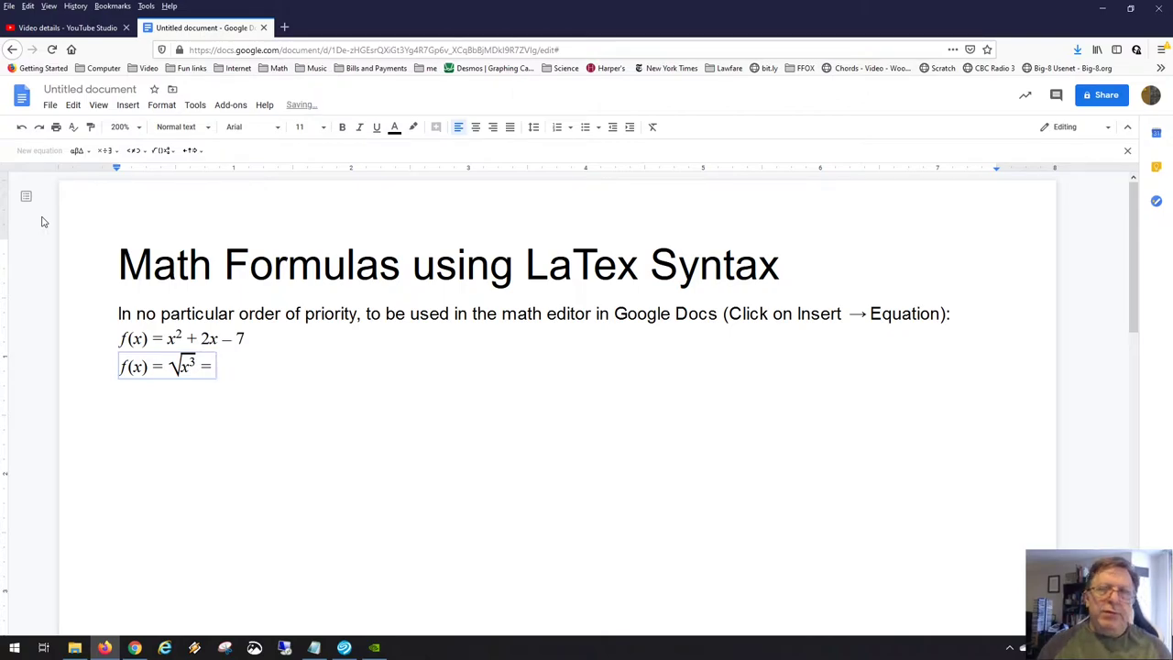
{"action": "type", "text": "x"}
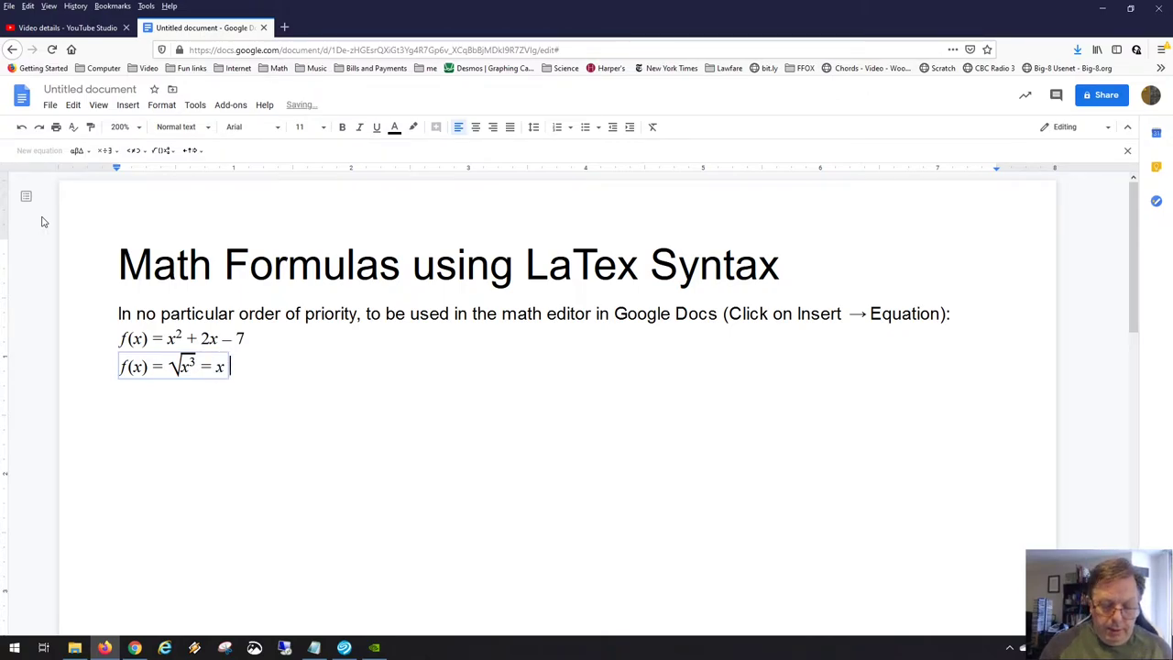
{"action": "type", "text": "^"}
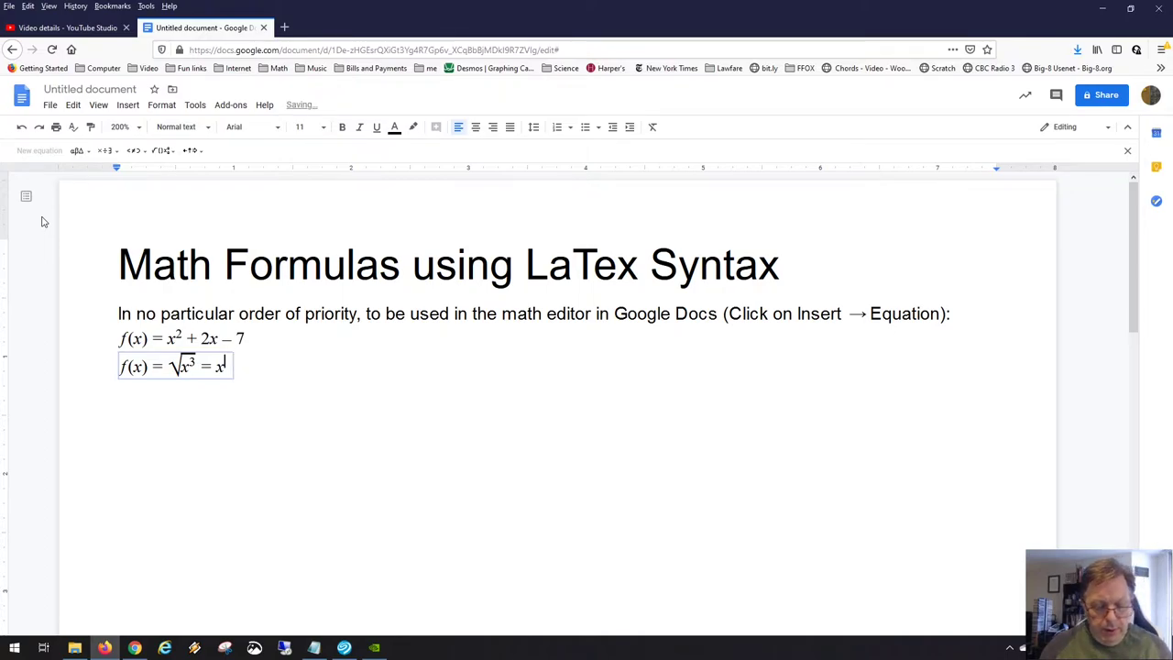
{"action": "type", "text": "3/2"}
{"action": "key", "text": "BackSpace"}
{"action": "key", "text": "BackSpace"}
{"action": "key", "text": "BackSpace"}
- Enter the exponent as a stacked fraction 3 over 2 using \frac and leave the equation
{"action": "type", "text": "rac"}
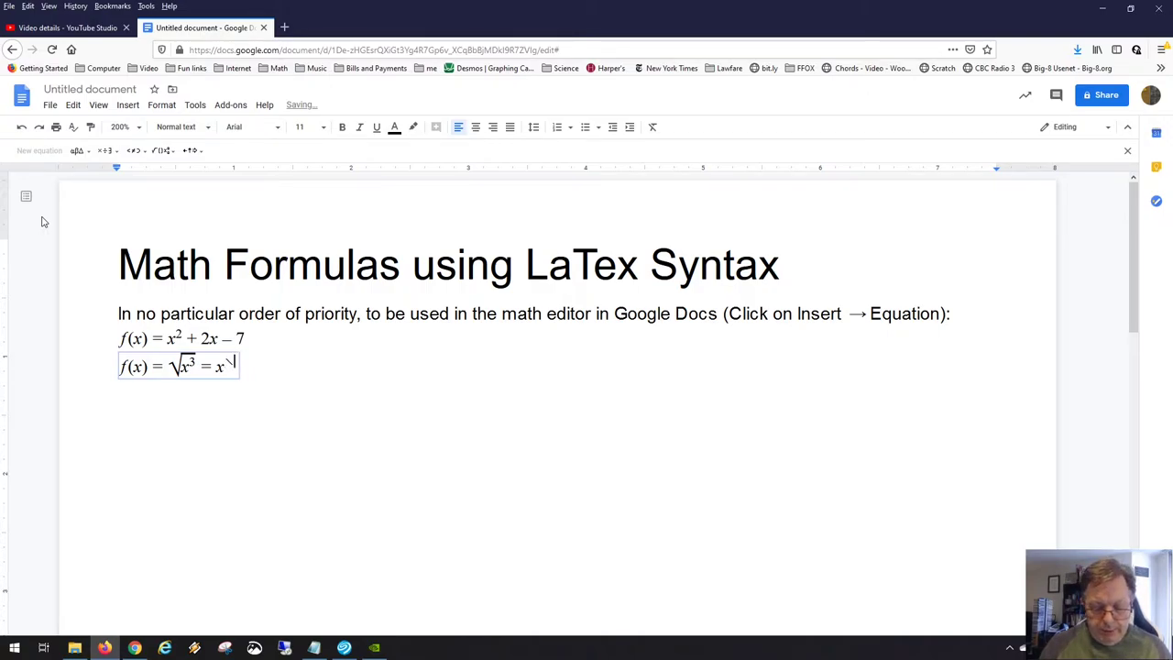
{"action": "key", "text": "space"}
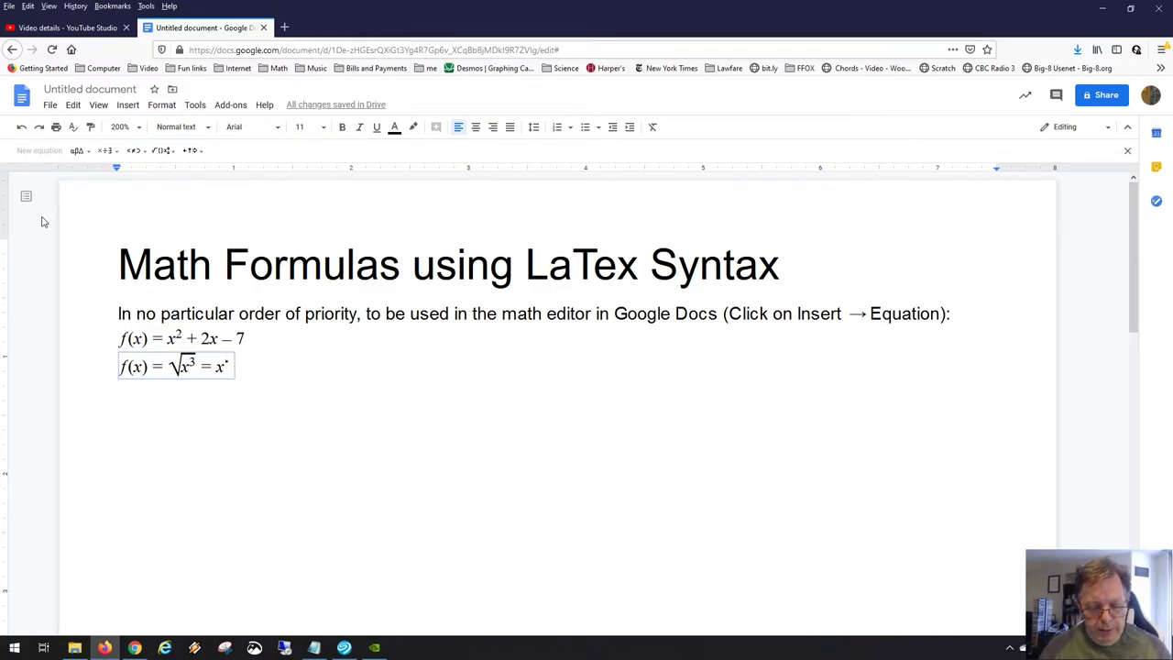
{"action": "type", "text": "3"}
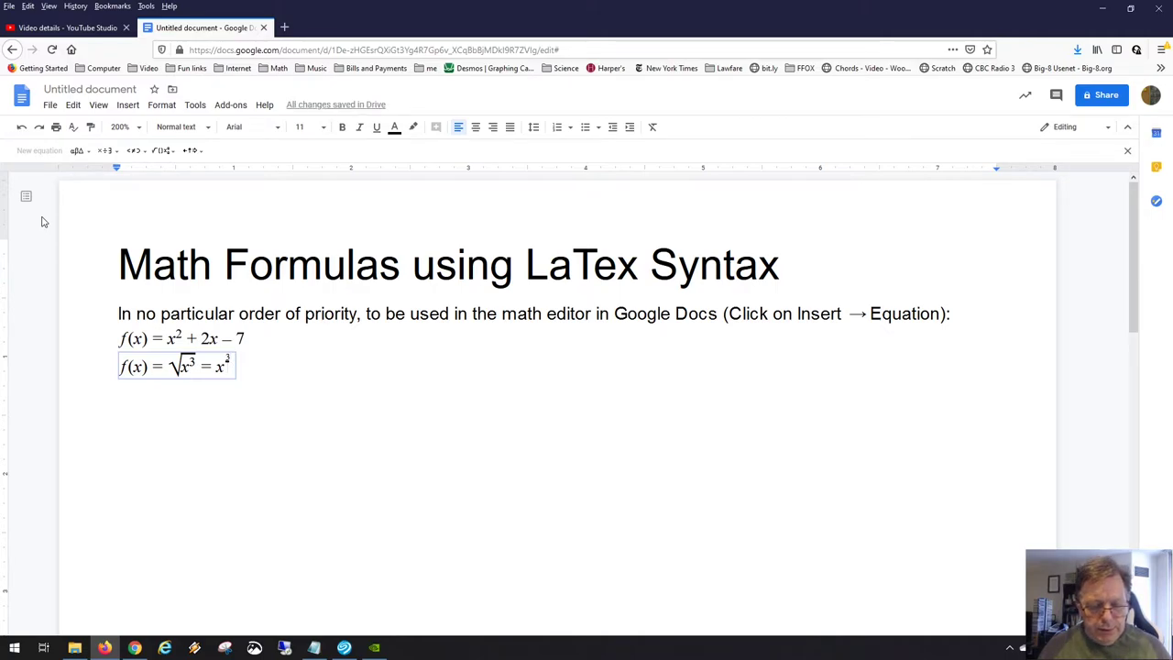
{"action": "type", "text": "2"}
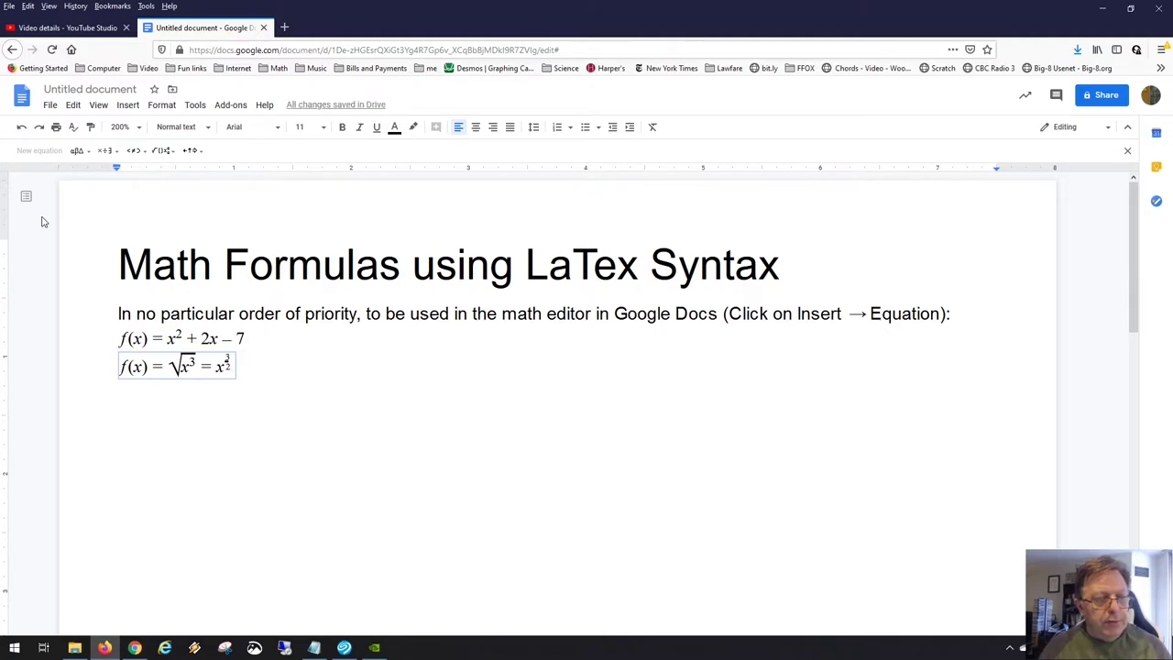
{"action": "key", "text": "Right"}
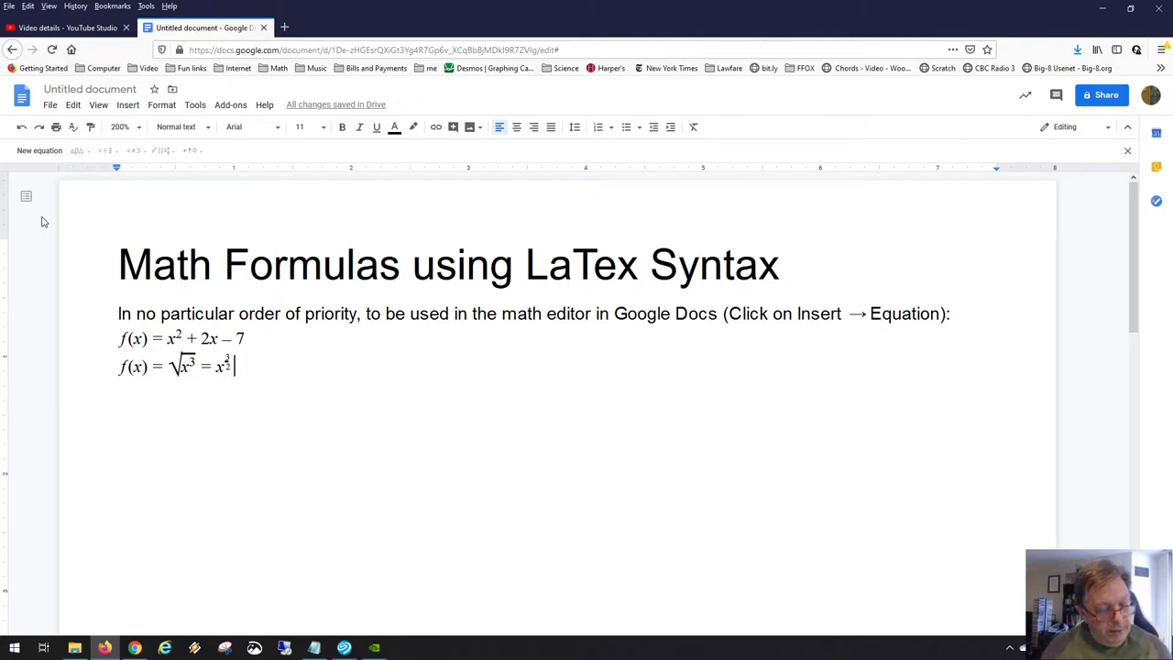
- Insert a third equation on a new line, enter f(x) = and begin a fraction with \frac
{"action": "key", "text": "Return"}
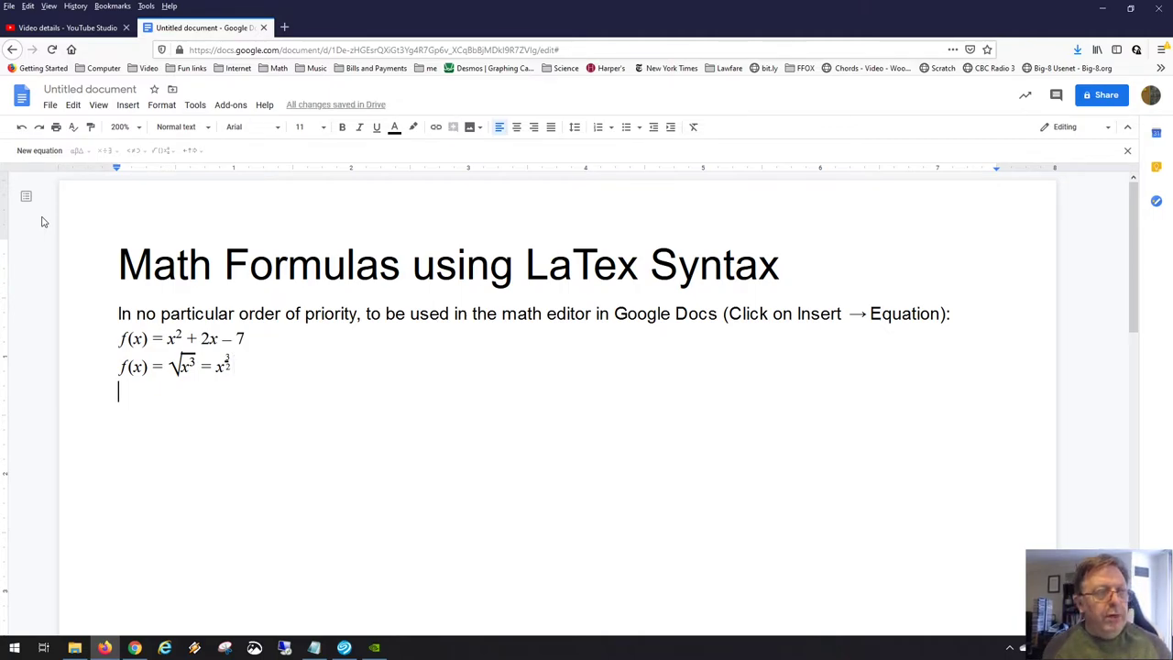
{"action": "left_click", "coordinate": [41, 150]}
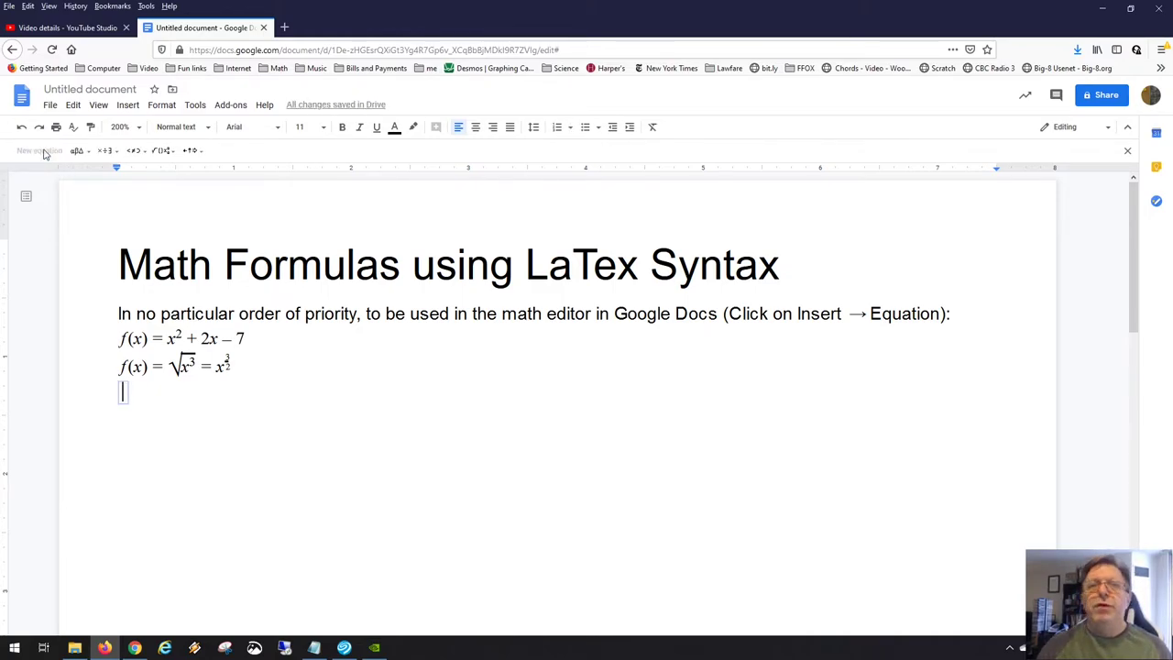
{"action": "type", "text": "f(x"}
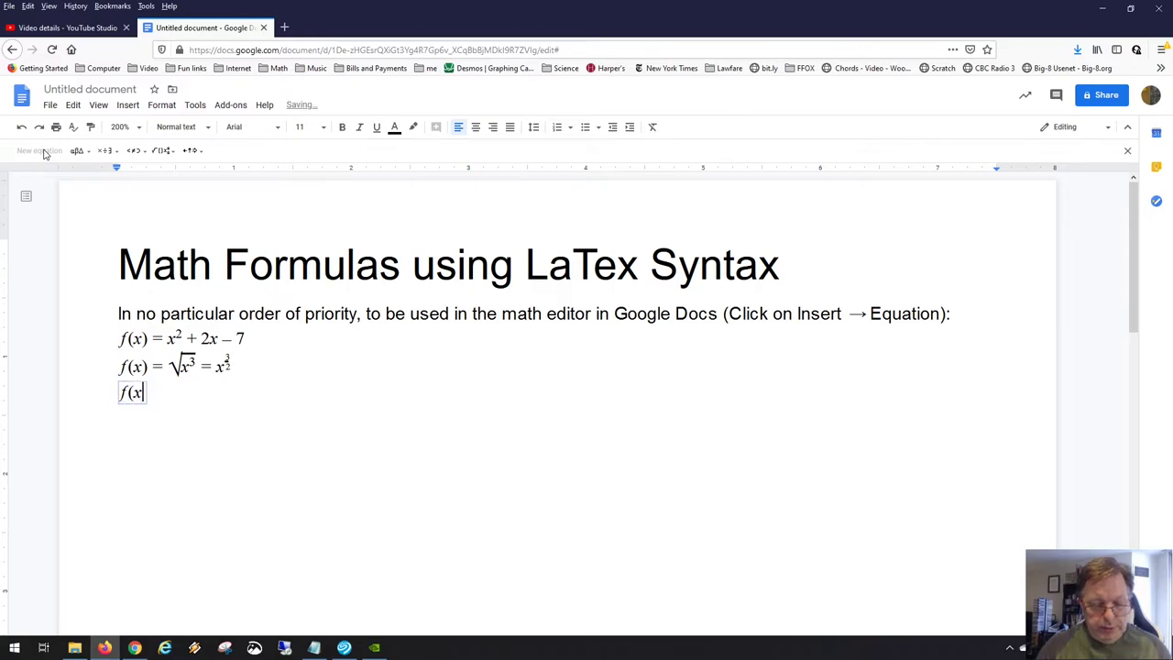
{"action": "type", "text": ") = "}
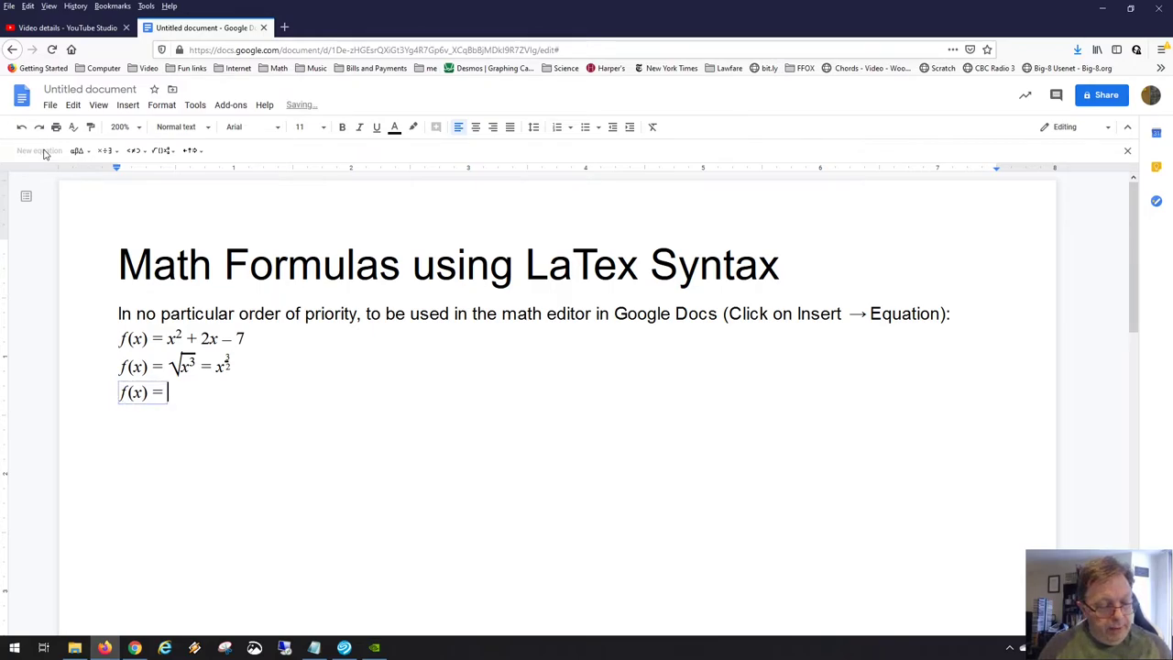
{"action": "type", "text": "\\frac"}
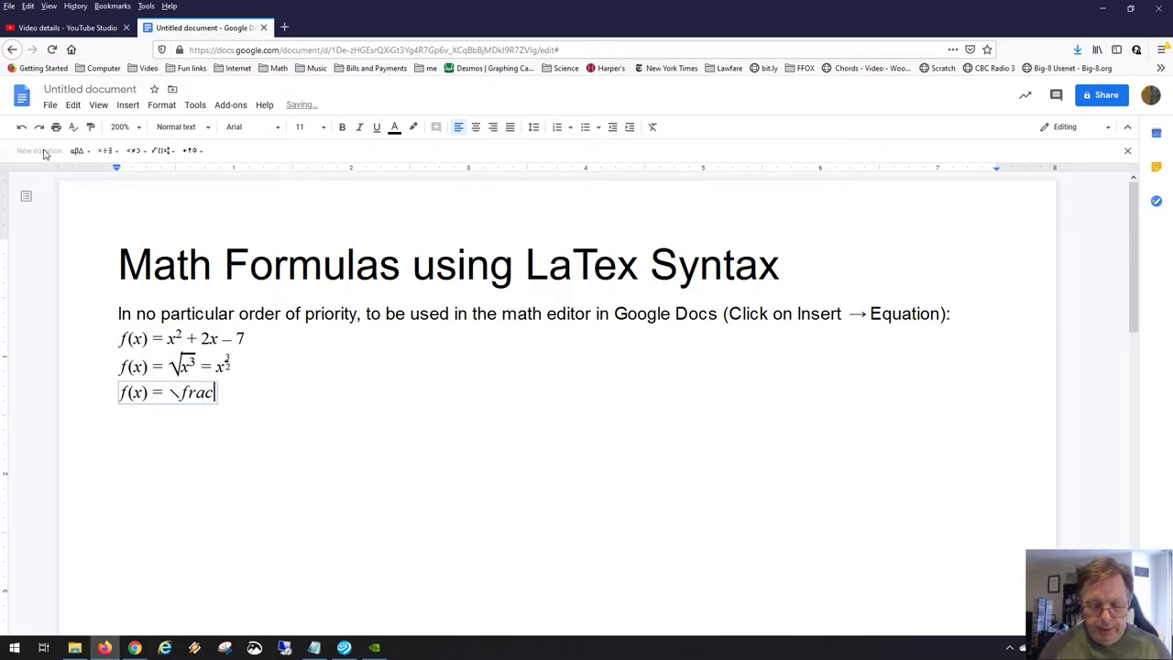
{"action": "key", "text": "space"}
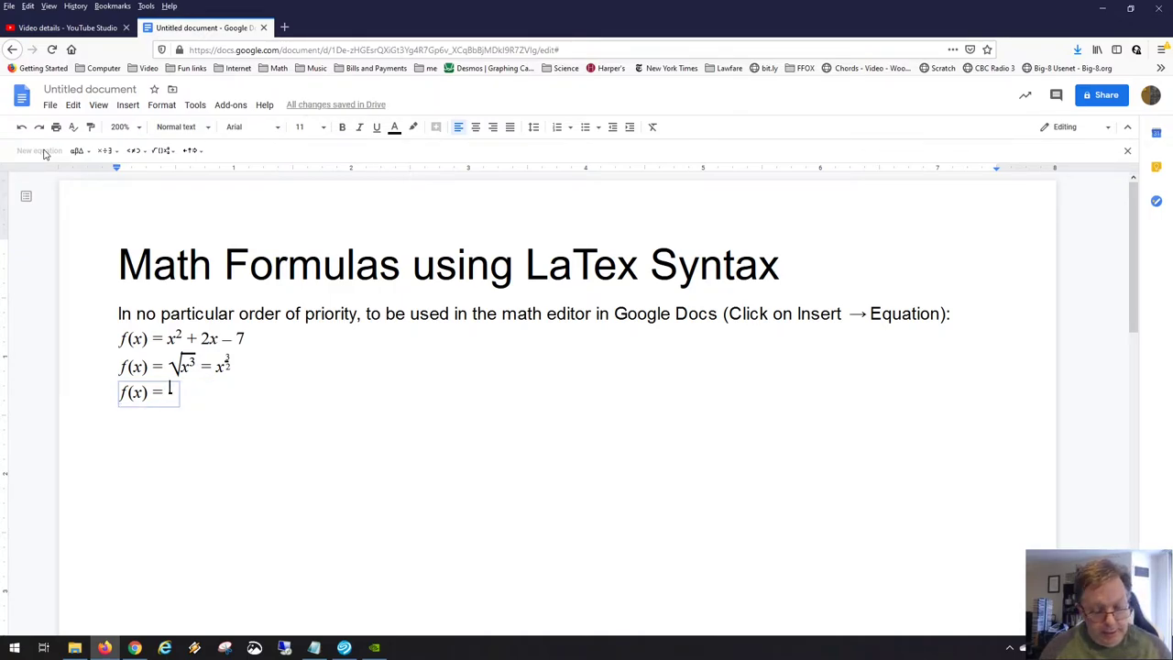
- Fill the fraction with the numerator x^2-2x+5 and the denominator 5x+2
{"action": "type", "text": "x^2"}
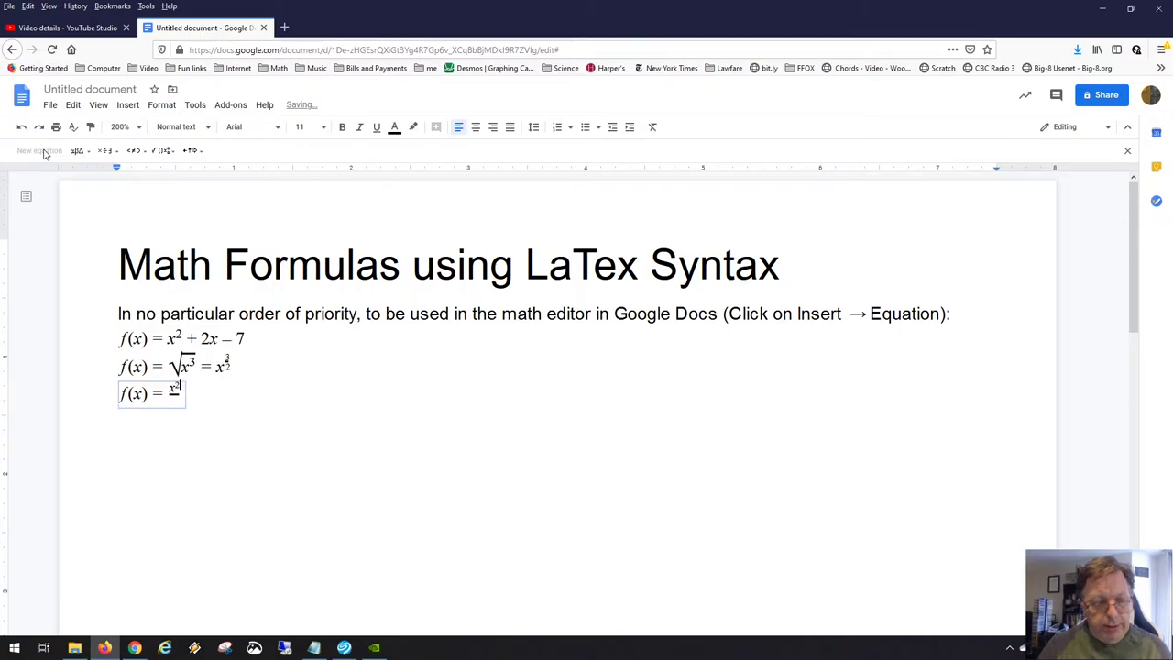
{"action": "key", "text": "Right"}
{"action": "type", "text": "-2x+"}
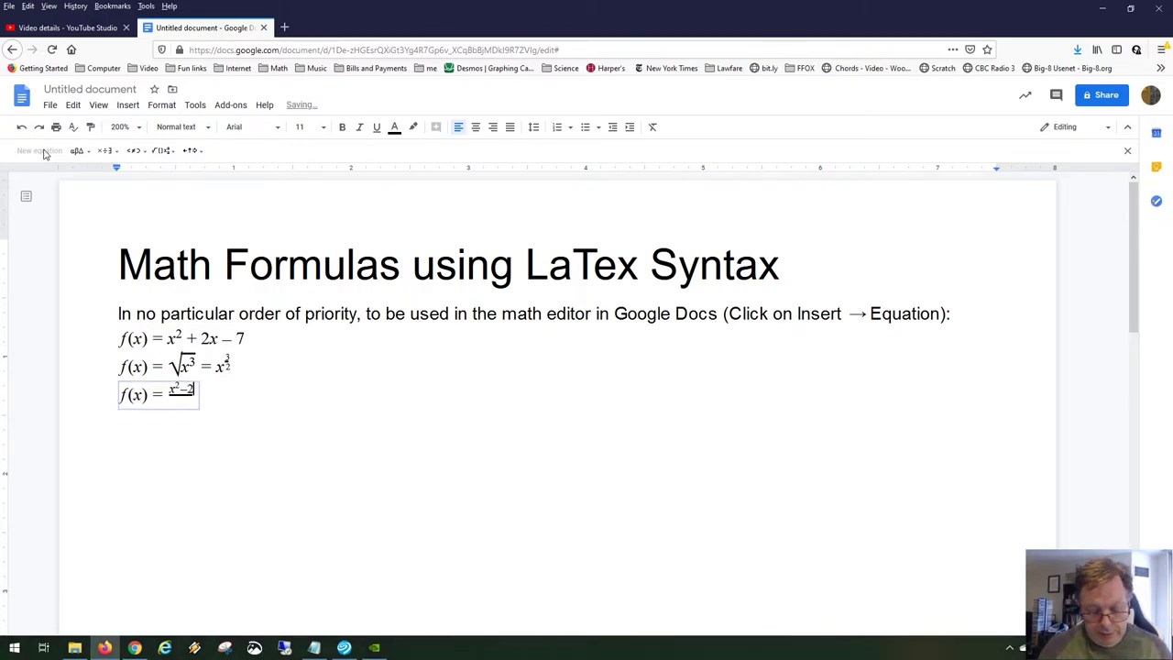
{"action": "type", "text": "5"}
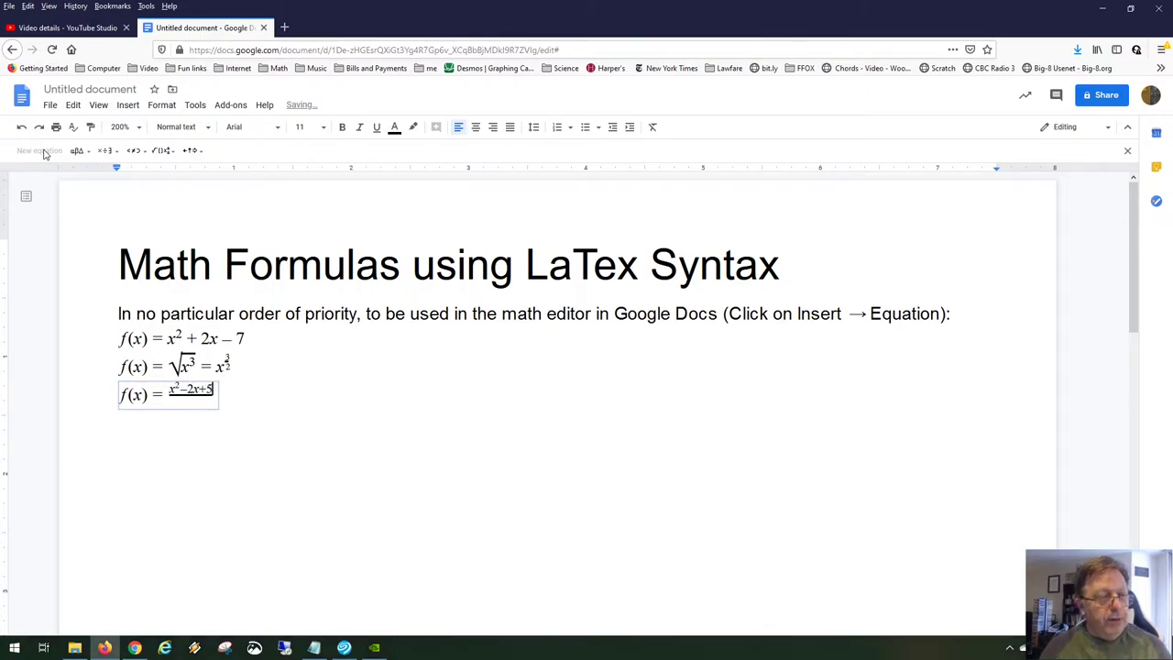
{"action": "key", "text": "Right"}
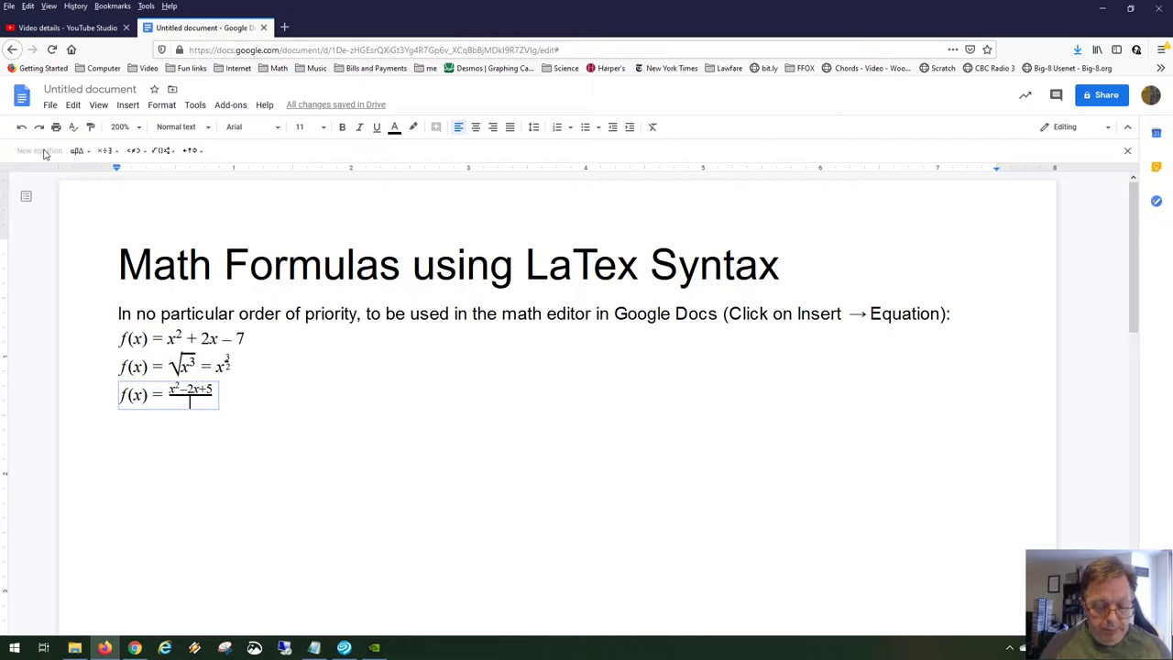
{"action": "type", "text": "5x"}
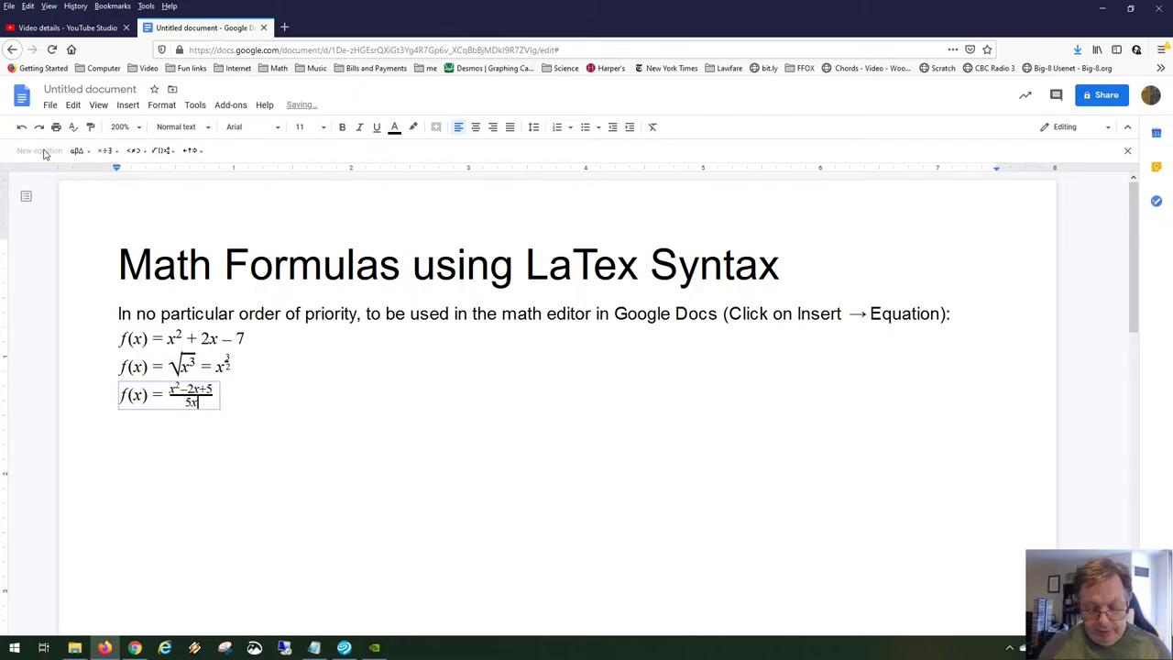
{"action": "type", "text": "+2"}
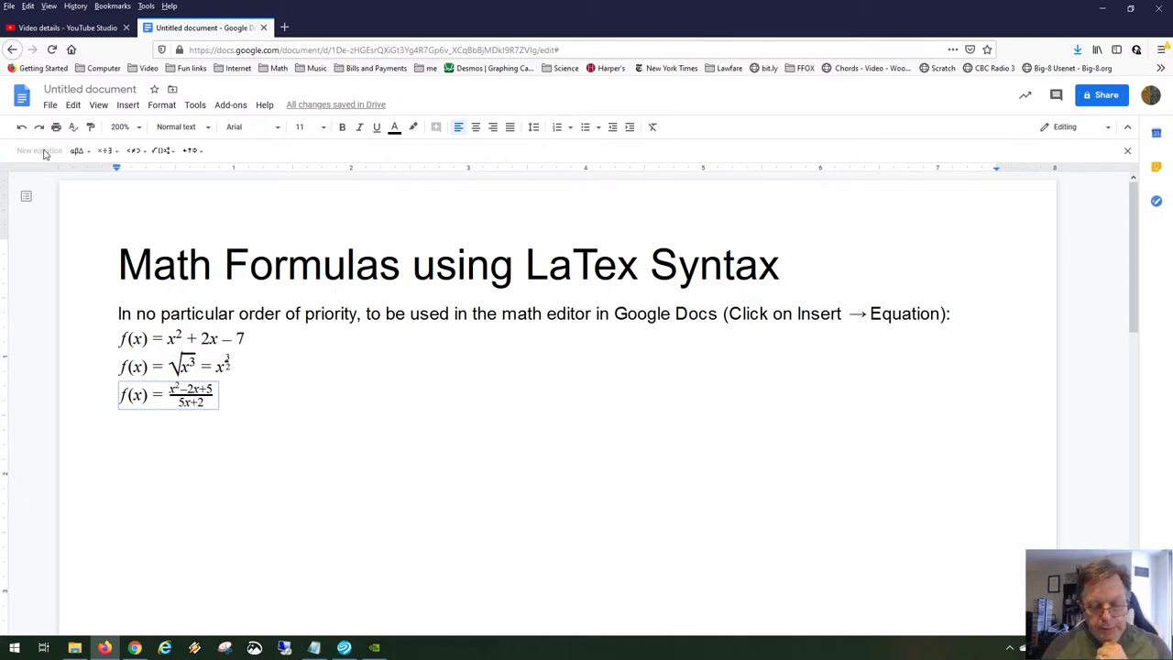
- Add a comma after the fraction and begin the domain as {x ∈ ℜ, x using \in and \Re
{"action": "type", "text": ", "}
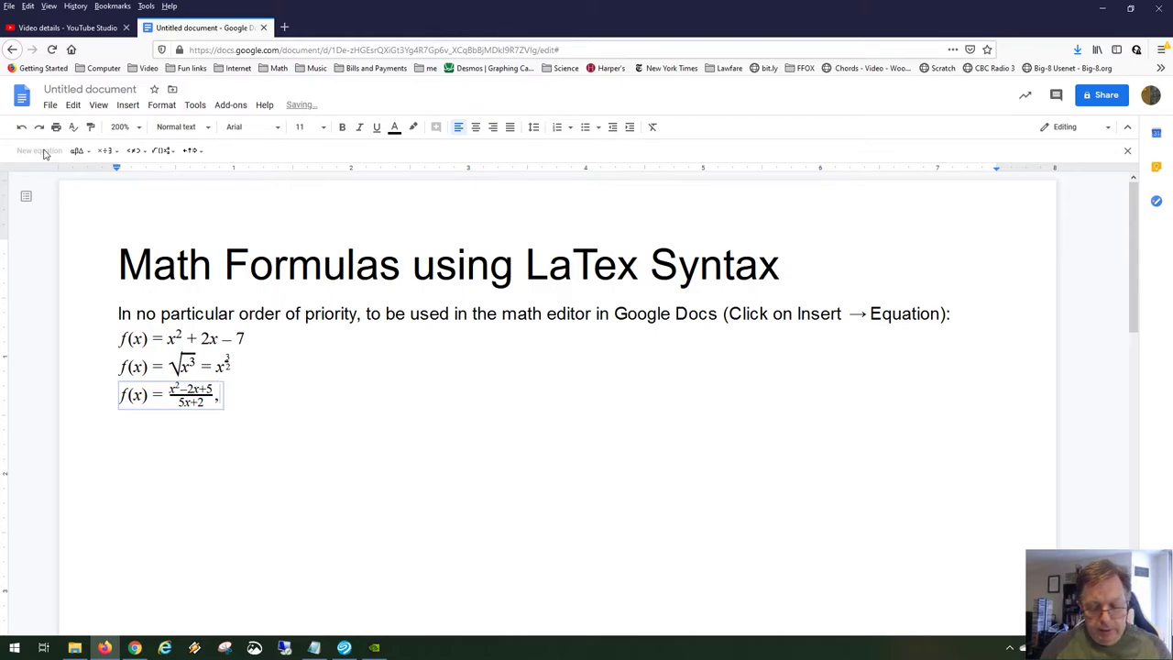
{"action": "type", "text": "{"}
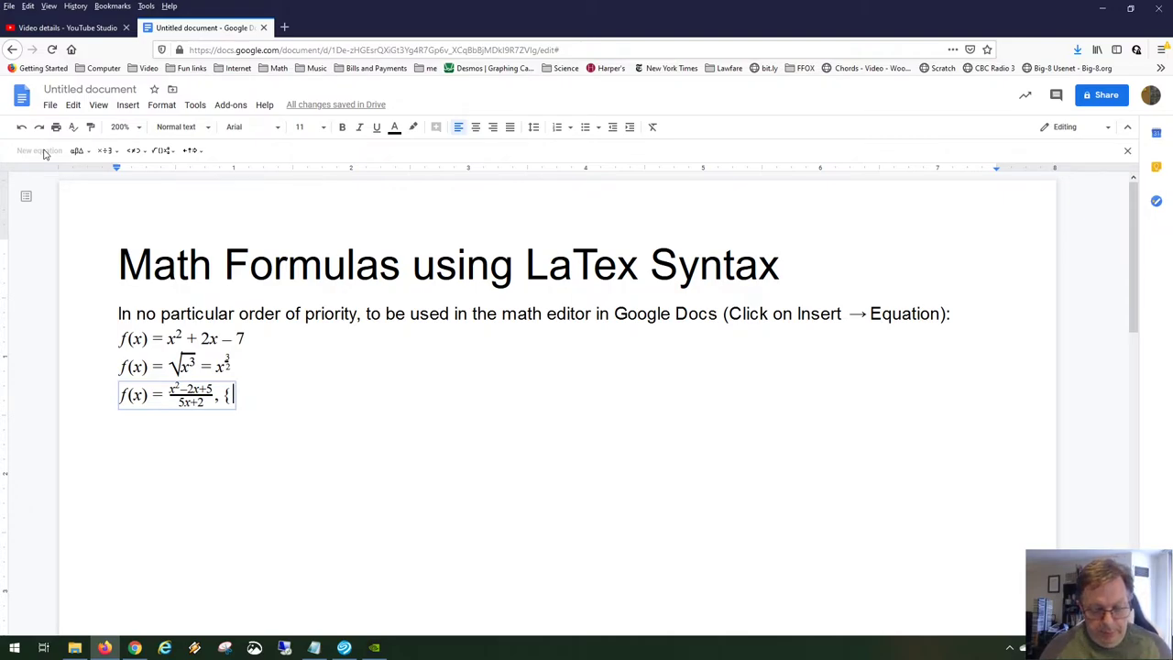
{"action": "type", "text": "x"}
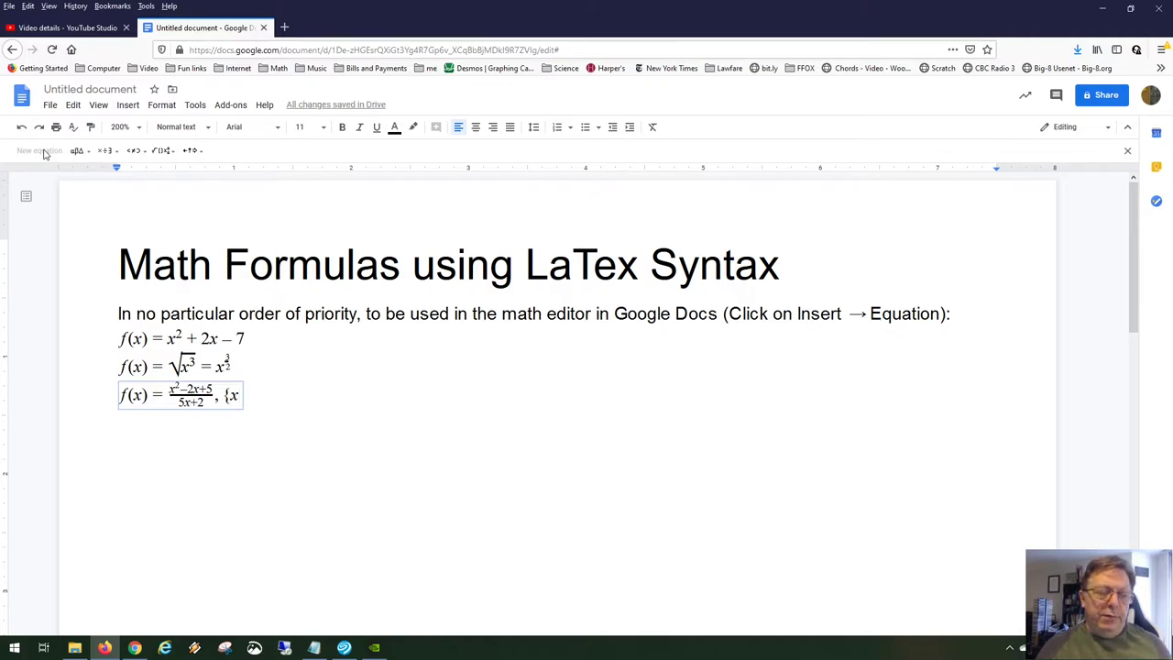
{"action": "type", "text": "\\"}
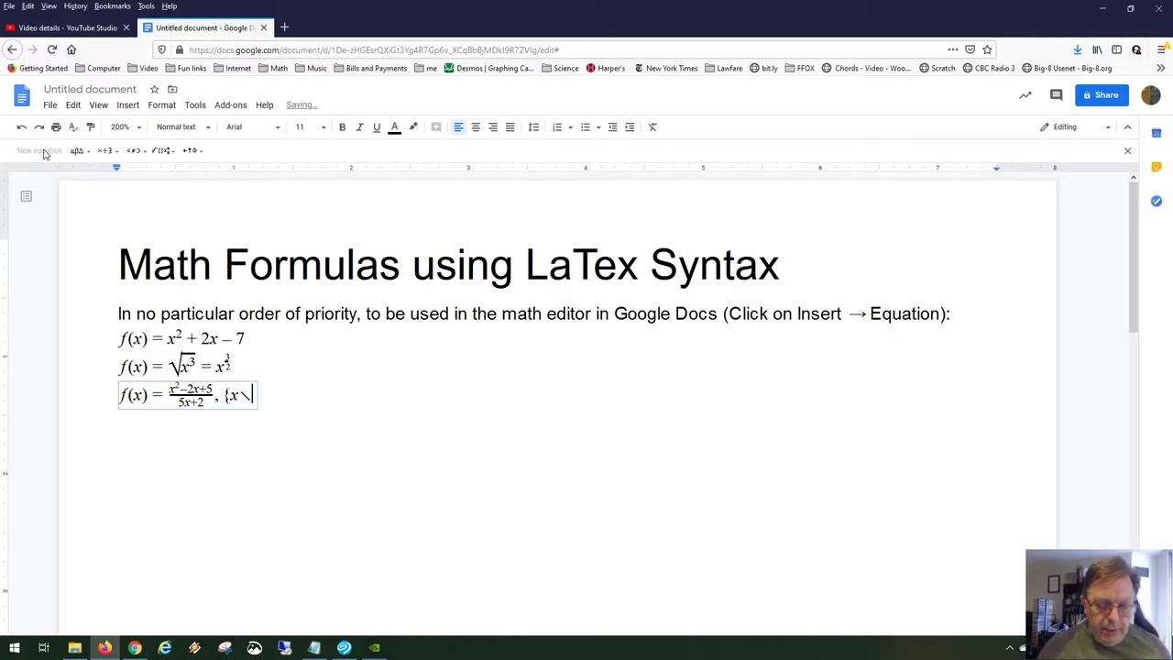
{"action": "type", "text": "in"}
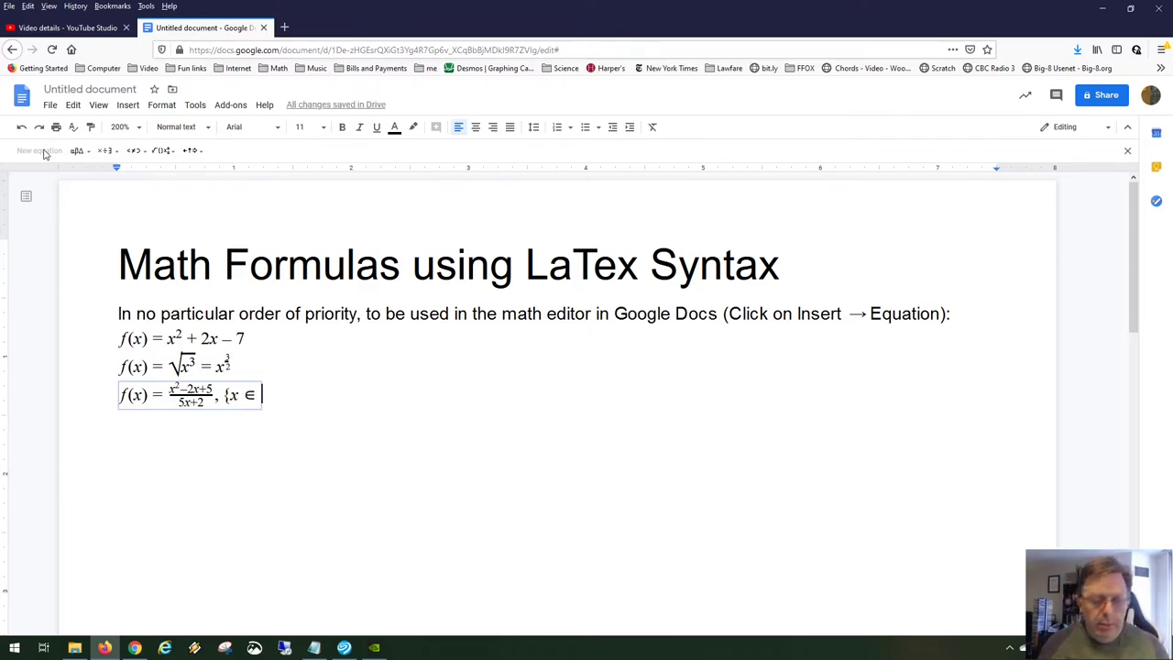
{"action": "type", "text": " \\R"}
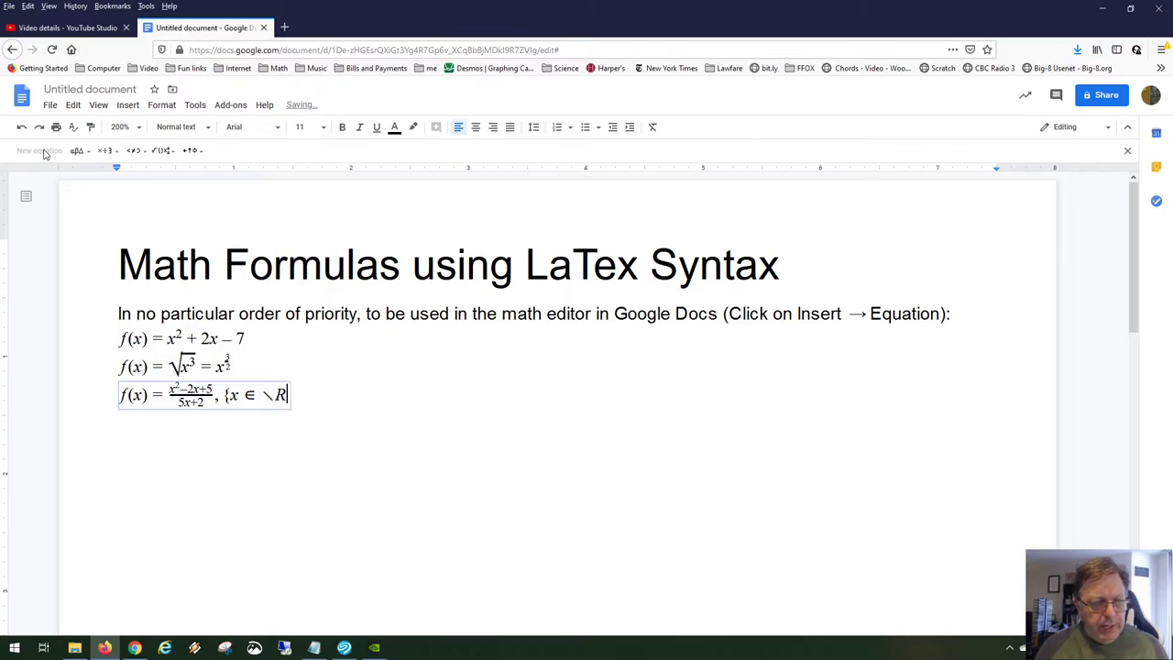
{"action": "type", "text": "e"}
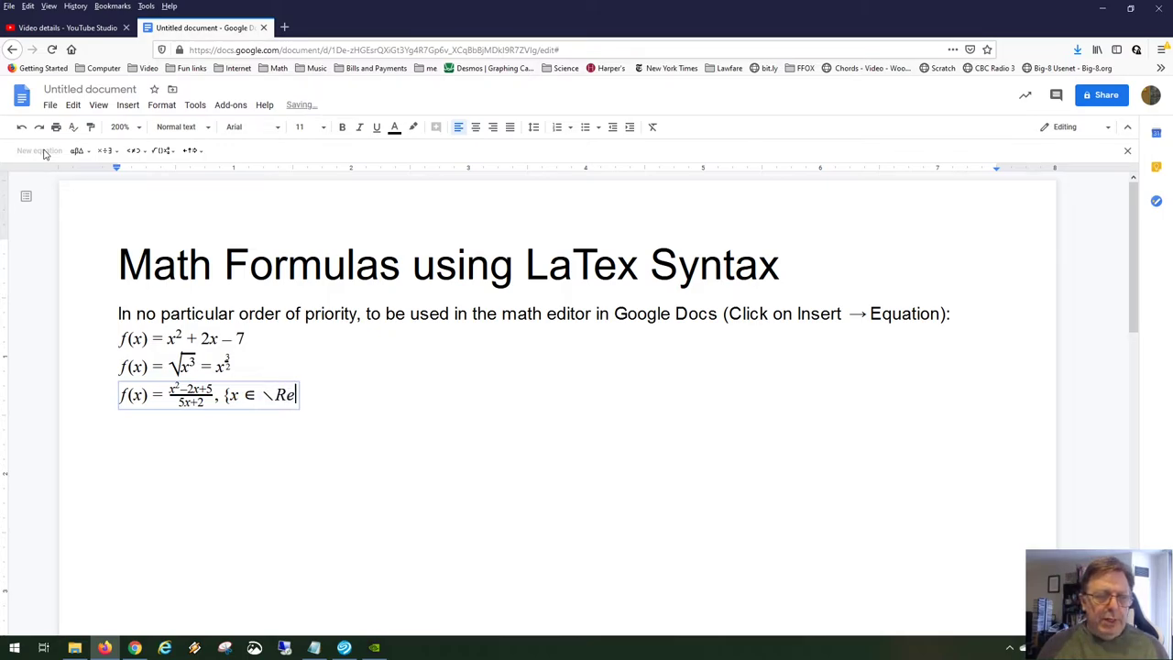
{"action": "type", "text": " ,x"}
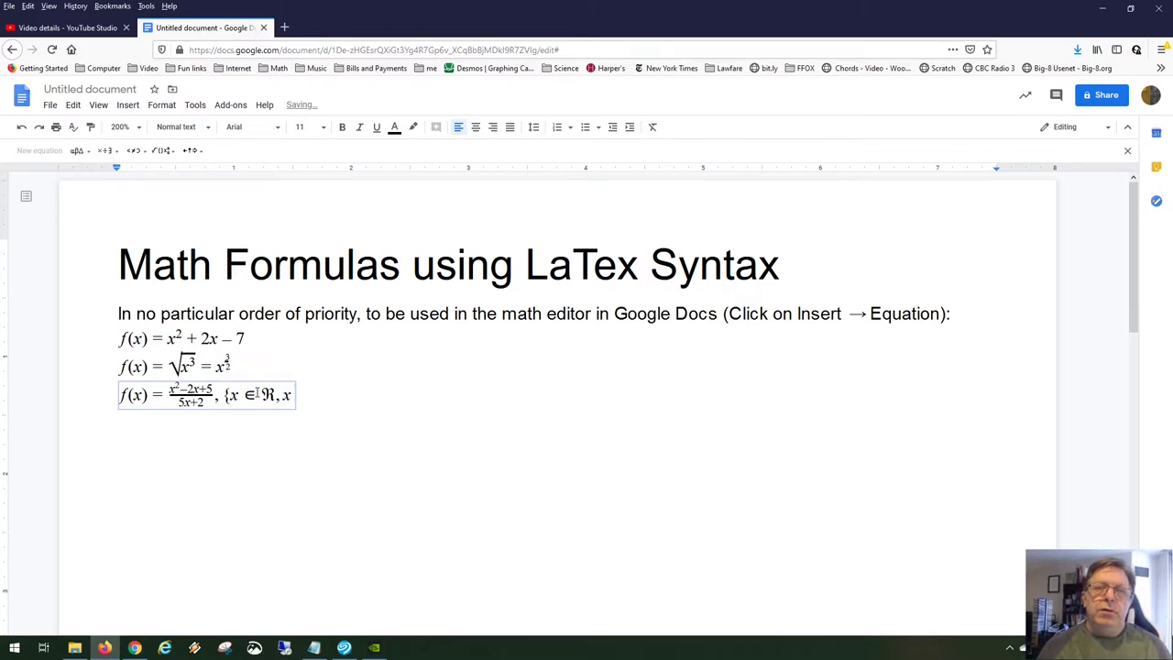
- Complete the domain restriction with ≠ and the fraction 2 over 5 using \frac, close the brace and leave the equation
{"action": "type", "text": " e"}
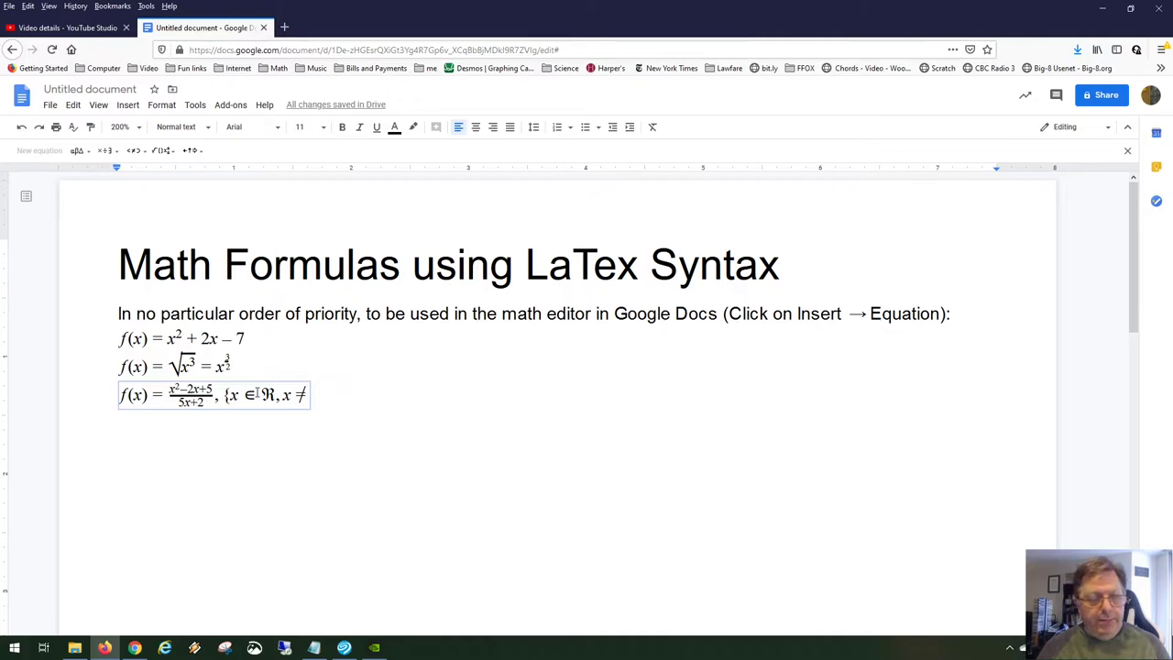
{"action": "type", "text": "rac"}
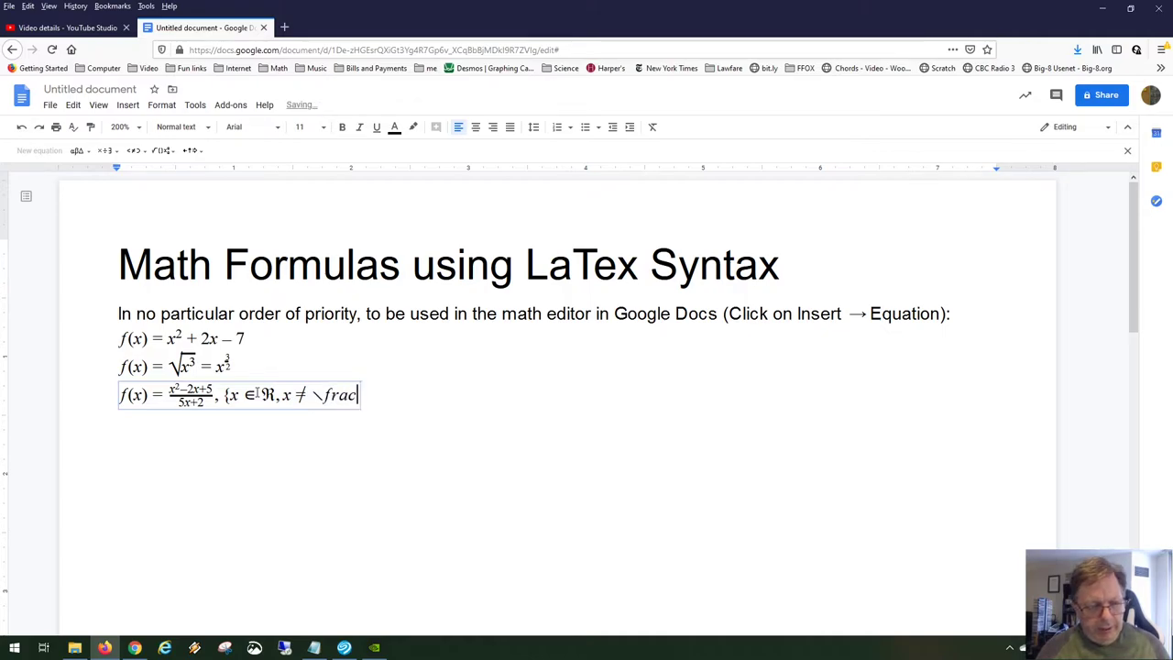
{"action": "key", "text": "space"}
{"action": "type", "text": "2/"}
{"action": "key", "text": "Right"}
{"action": "type", "text": "5"}
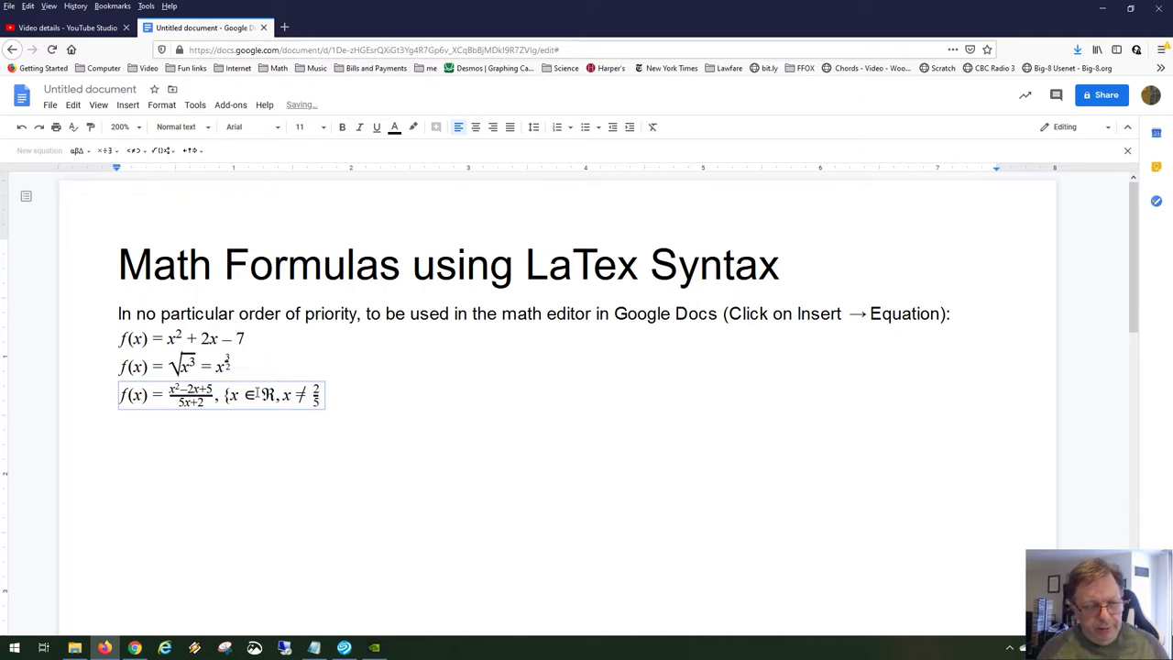
{"action": "key", "text": "Right"}
{"action": "type", "text": "}"}
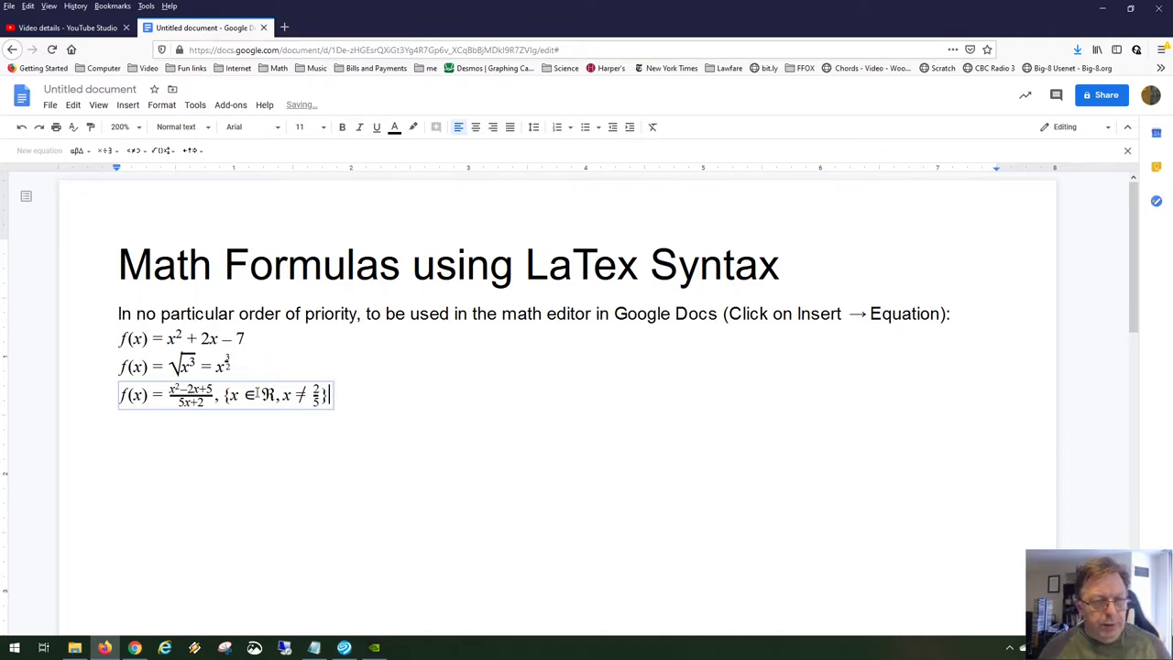
{"action": "key", "text": "Right"}
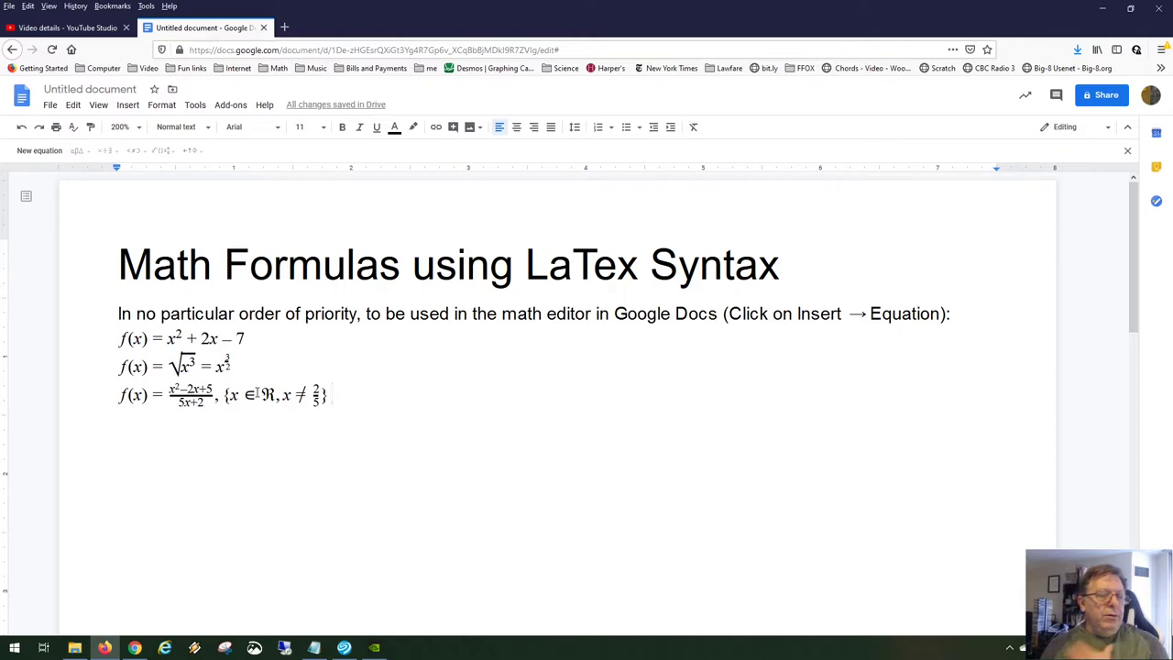
{"action": "key", "text": "Return"}
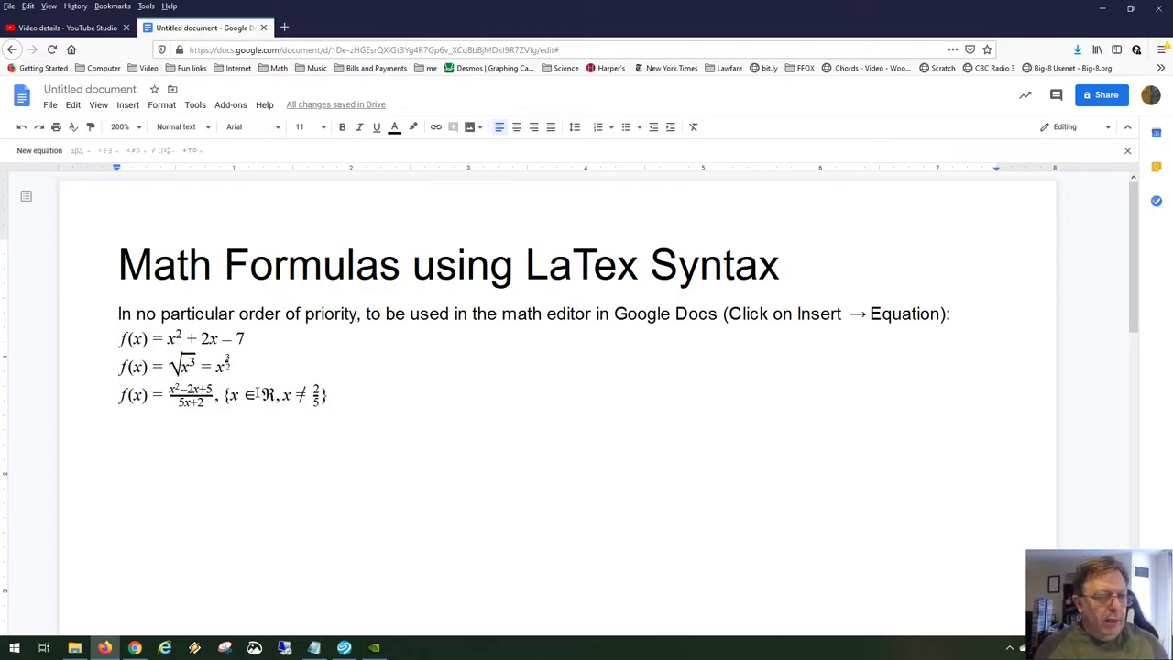
- Replace the comma after ℜ in the domain with a vertical bar and start a new line below the equation
{"action": "key", "text": "Up"}
{"action": "key", "text": "Right"}
{"action": "key", "text": "Right"}
{"action": "key", "text": "Down"}
{"action": "key", "text": "Right"}
{"action": "key", "text": "Right"}
{"action": "key", "text": "Right"}
{"action": "key", "text": "Right"}
{"action": "key", "text": "Right"}
{"action": "key", "text": "Right"}
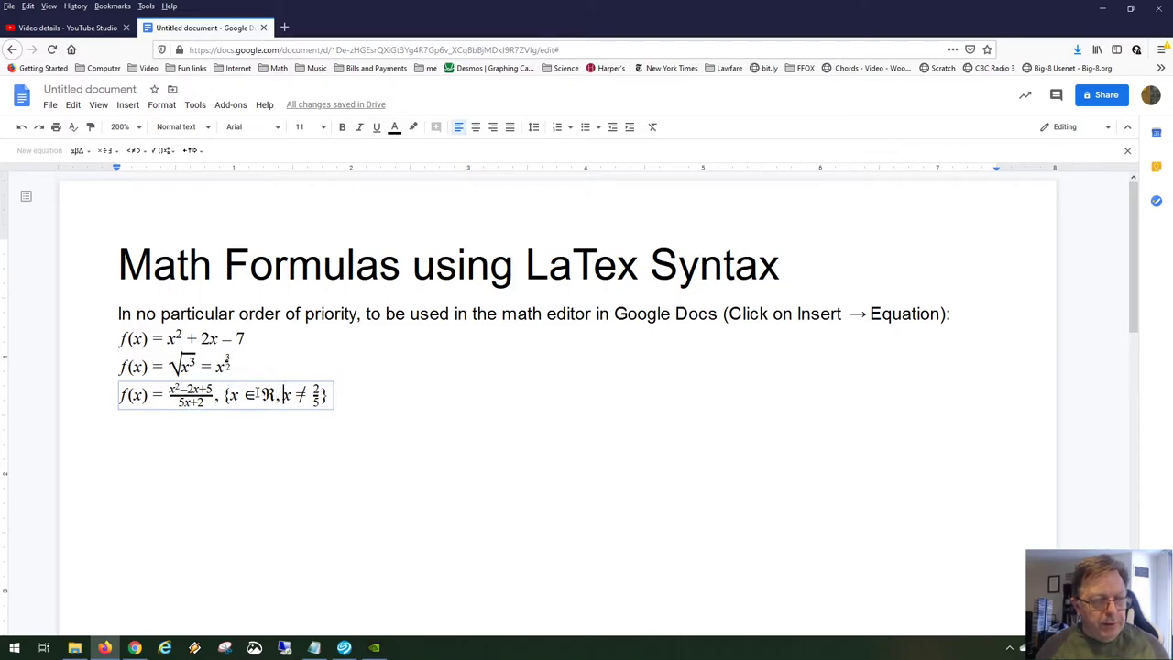
{"action": "key", "text": "shift+Right"}
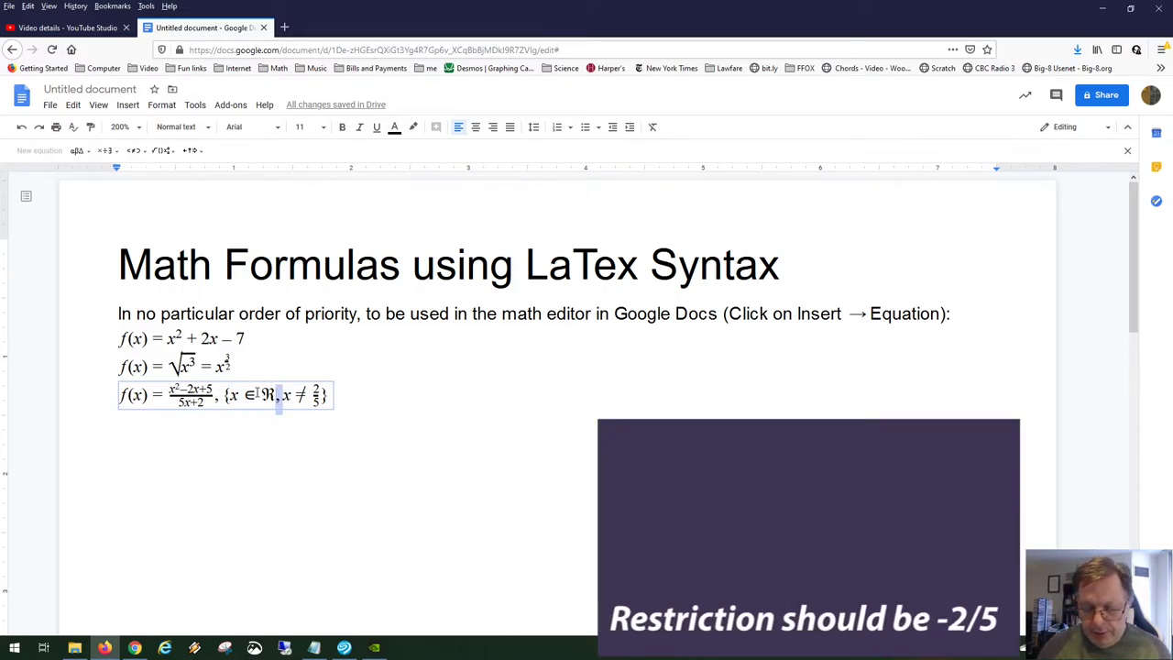
{"action": "key", "text": "BackSpace"}
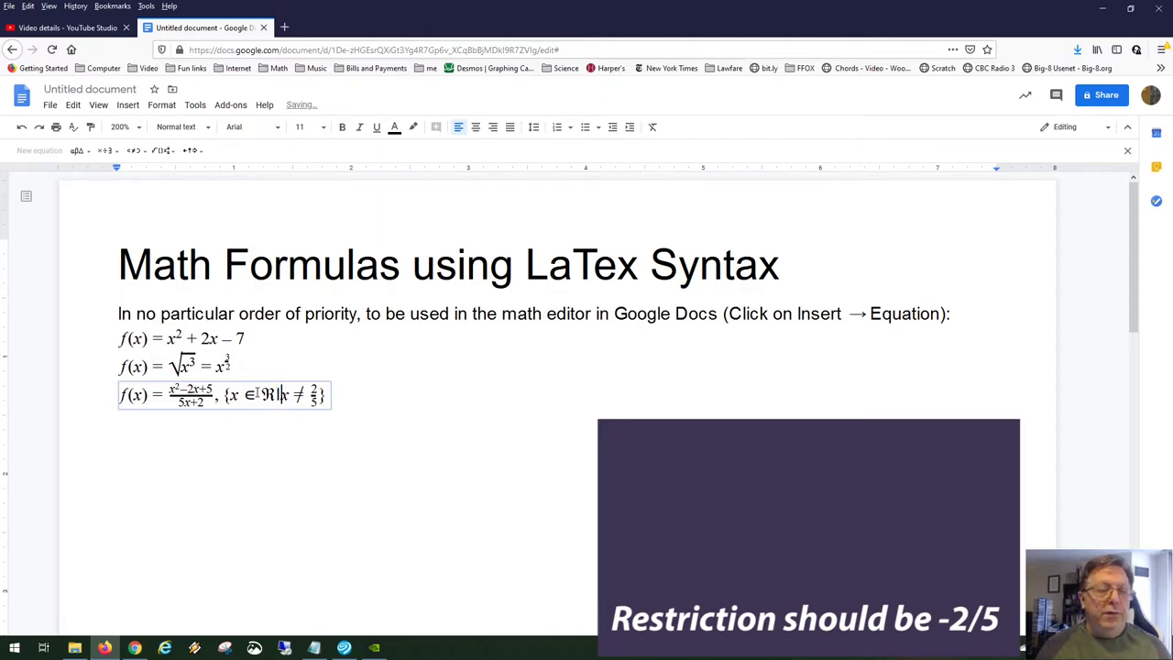
{"action": "key", "text": "End"}
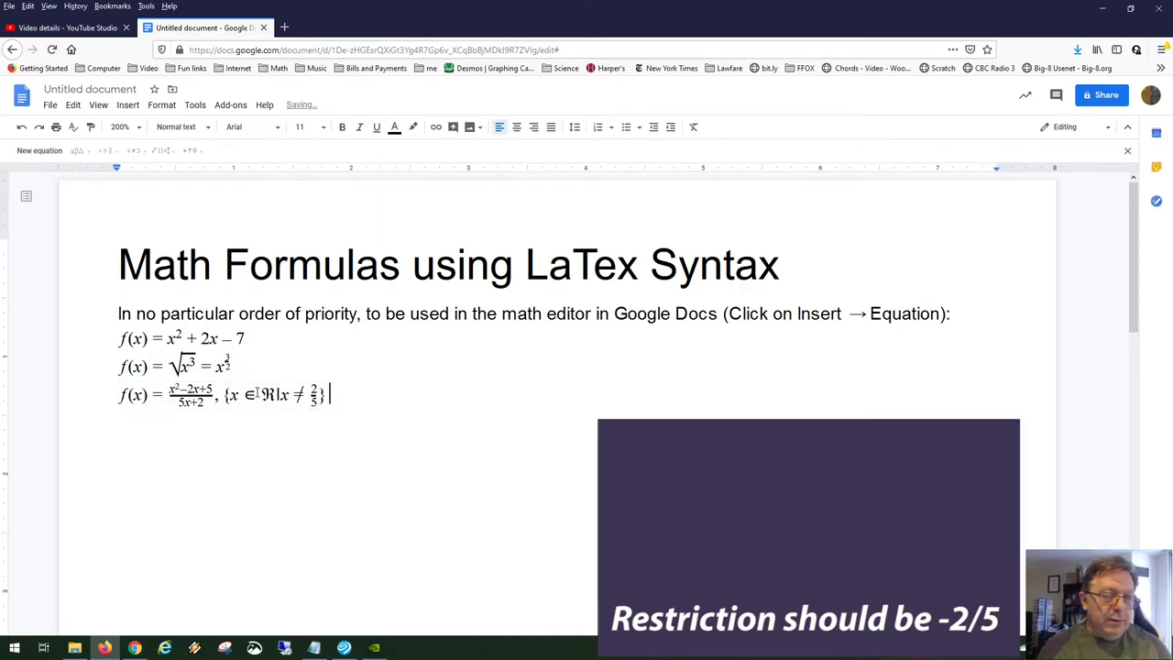
{"action": "key", "text": "Return"}
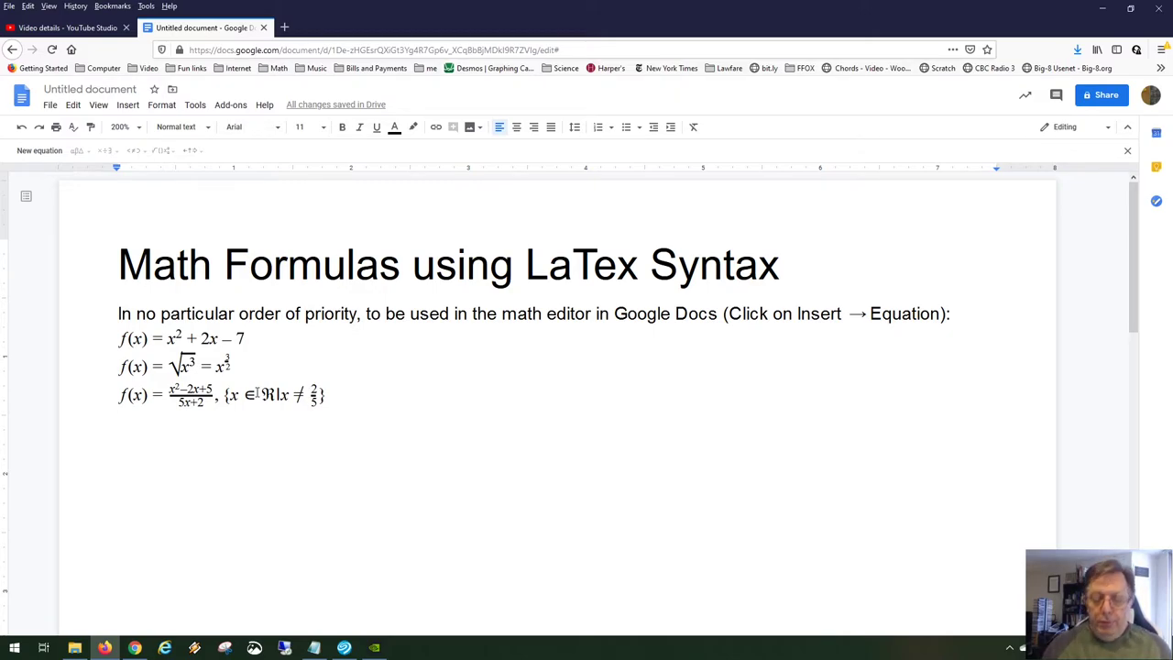
{"action": "type", "text": "\\sinxx"}
{"action": "key", "text": "BackSpace"}
{"action": "key", "text": "BackSpace"}
{"action": "key", "text": "BackSpace"}
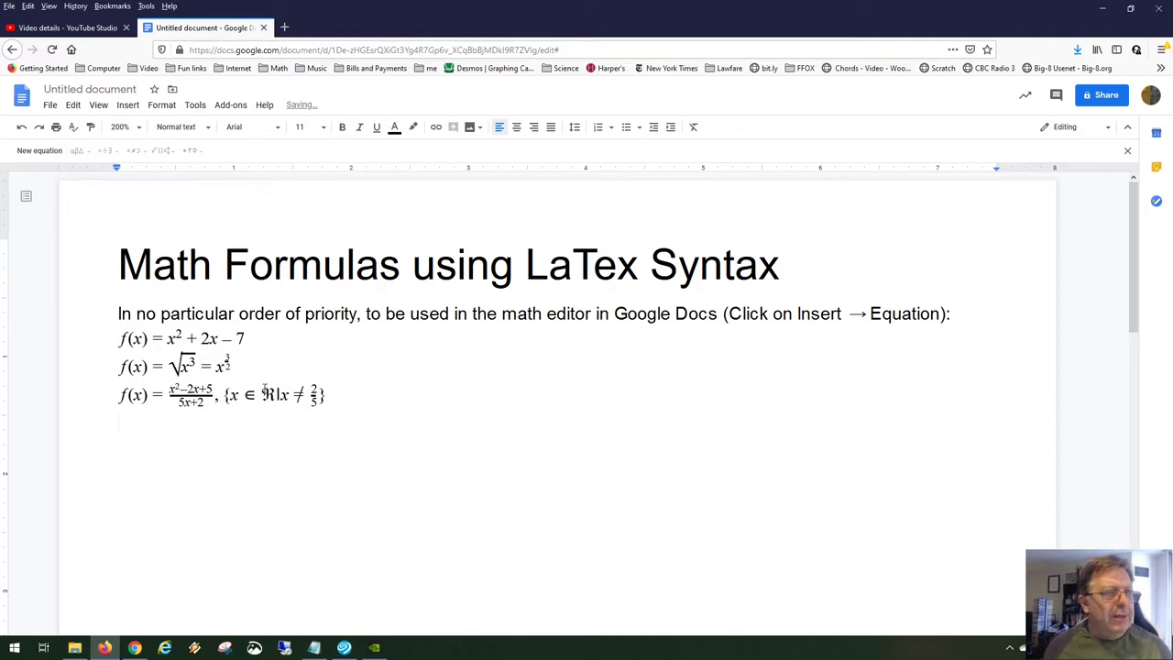
- Insert a new equation below the domain formula and enter sin²x using \sin and an exponent of 2
{"action": "left_click", "coordinate": [44, 152]}
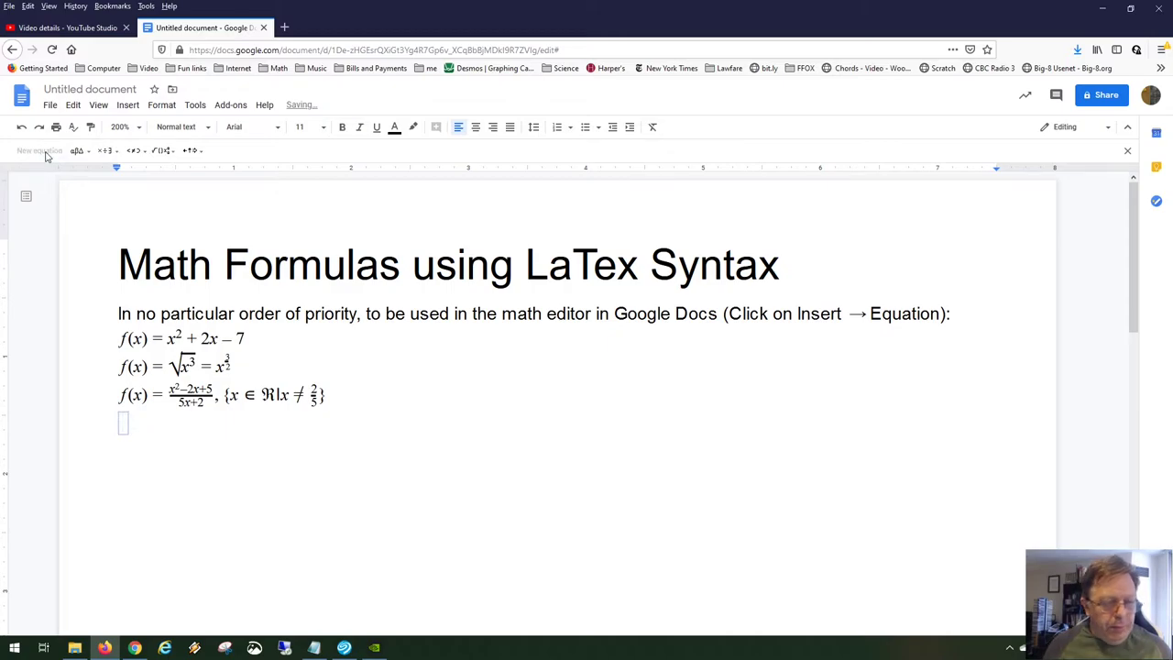
{"action": "type", "text": "\\s"}
{"action": "type", "text": "in"}
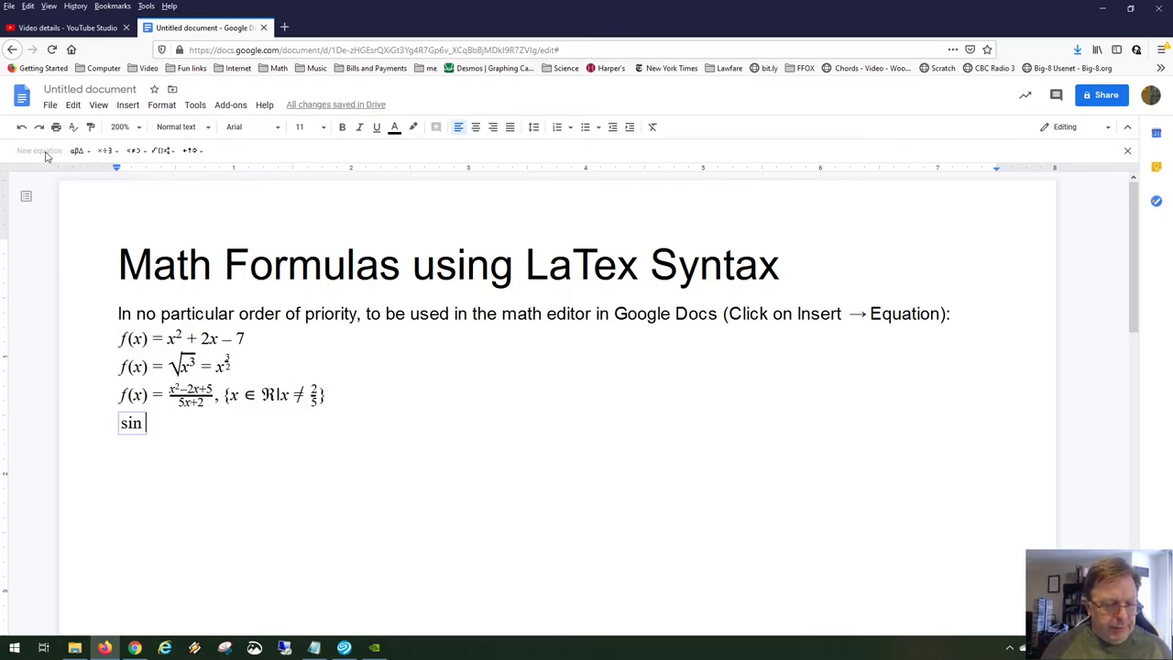
{"action": "type", "text": "^2"}
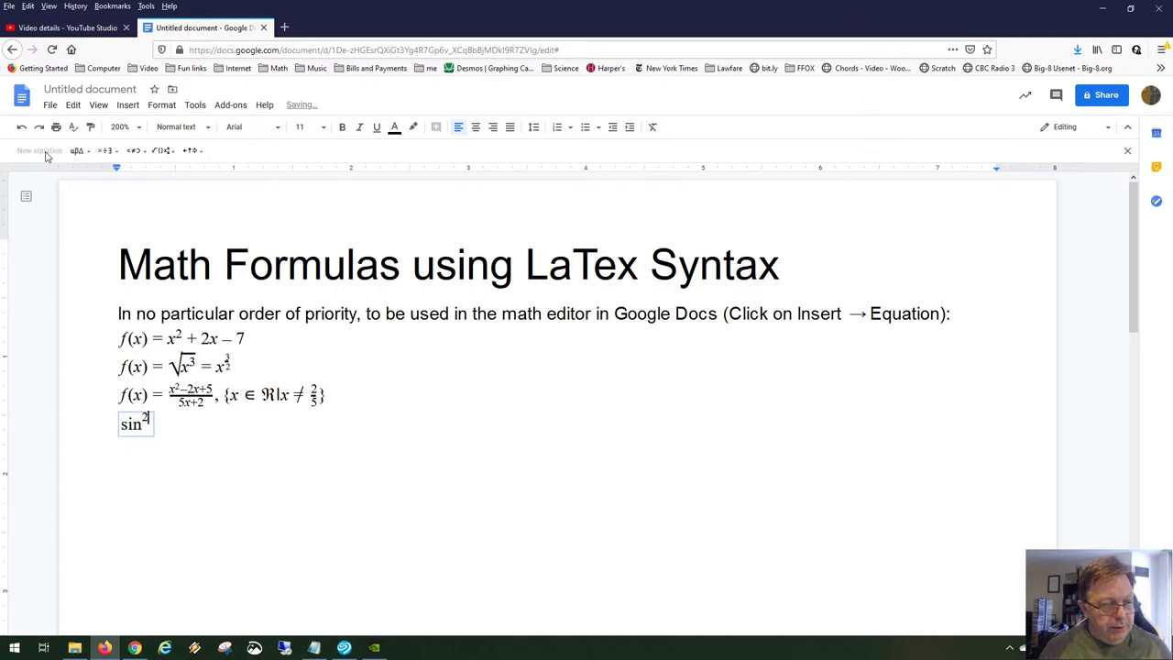
{"action": "key", "text": "Right"}
{"action": "type", "text": "x "}
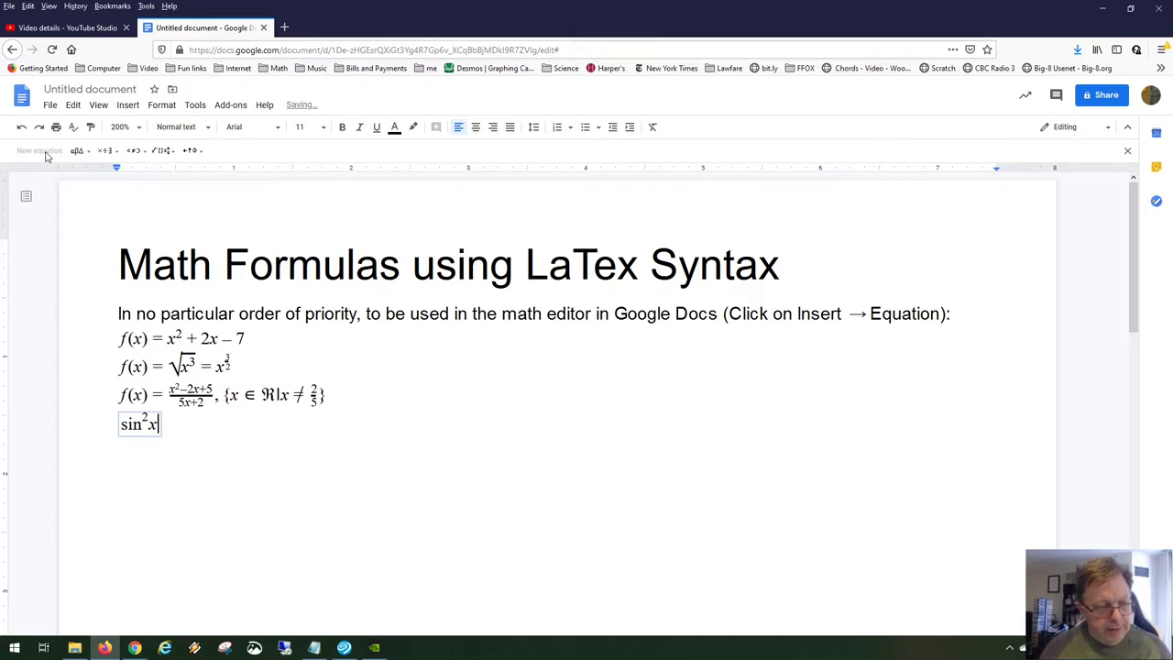
- Complete the identity with + cos²x = 1 using \cos, leave the equation and start a new line below it
{"action": "type", "text": "+ \\cos"}
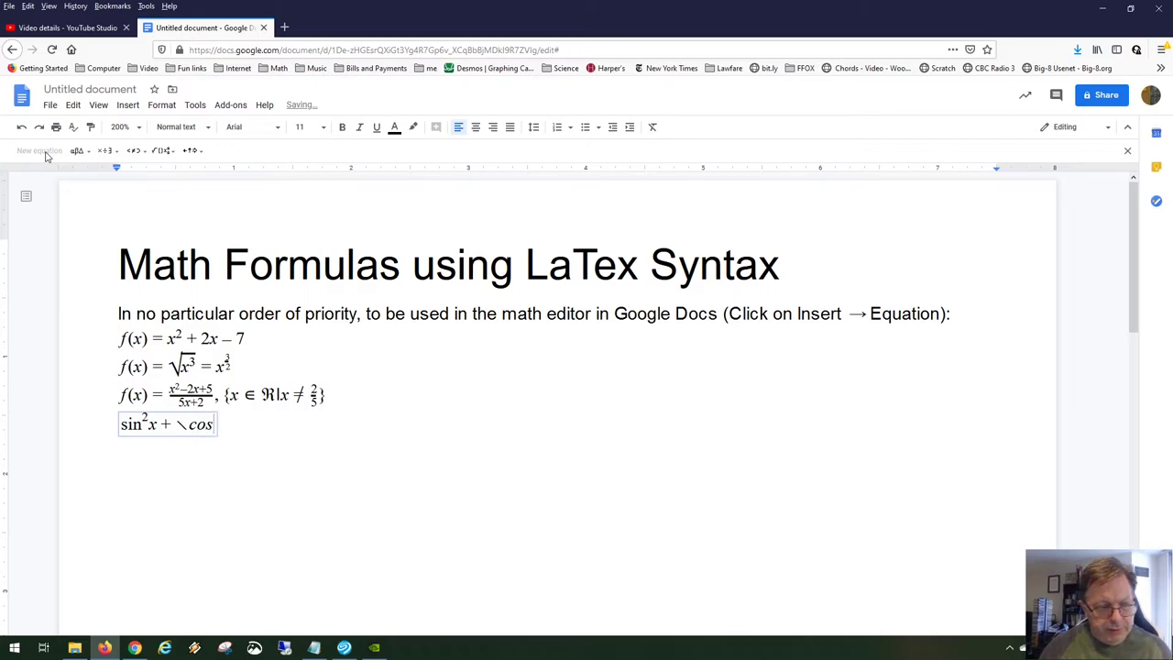
{"action": "key", "text": "space"}
{"action": "type", "text": "^2"}
{"action": "key", "text": "Right"}
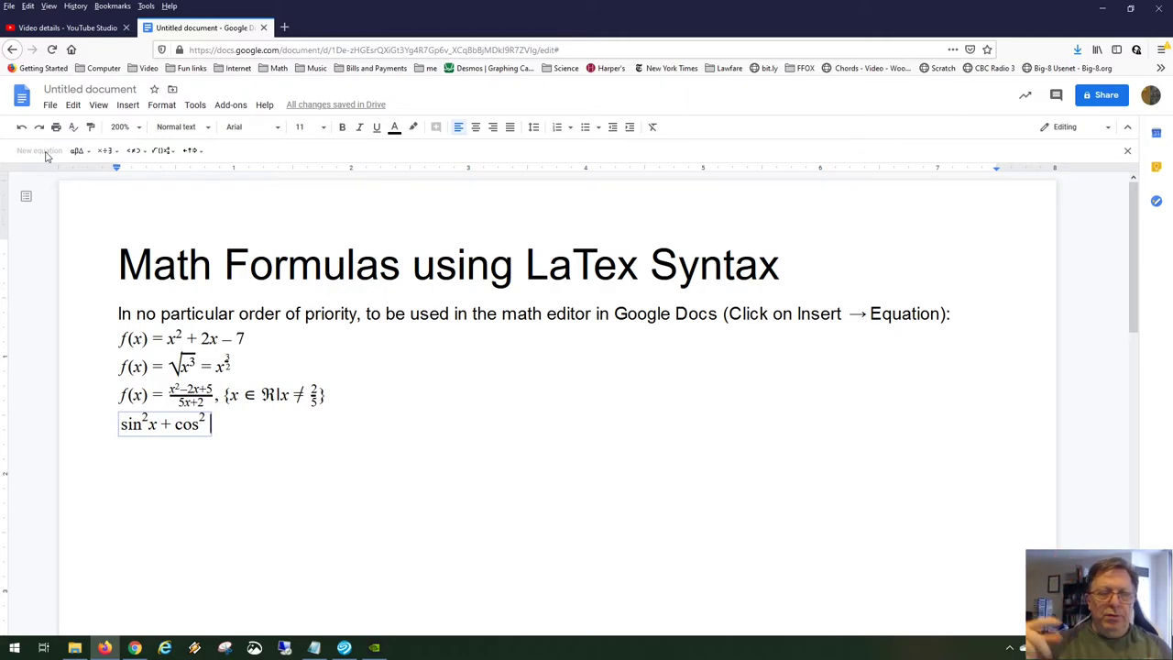
{"action": "type", "text": "x"}
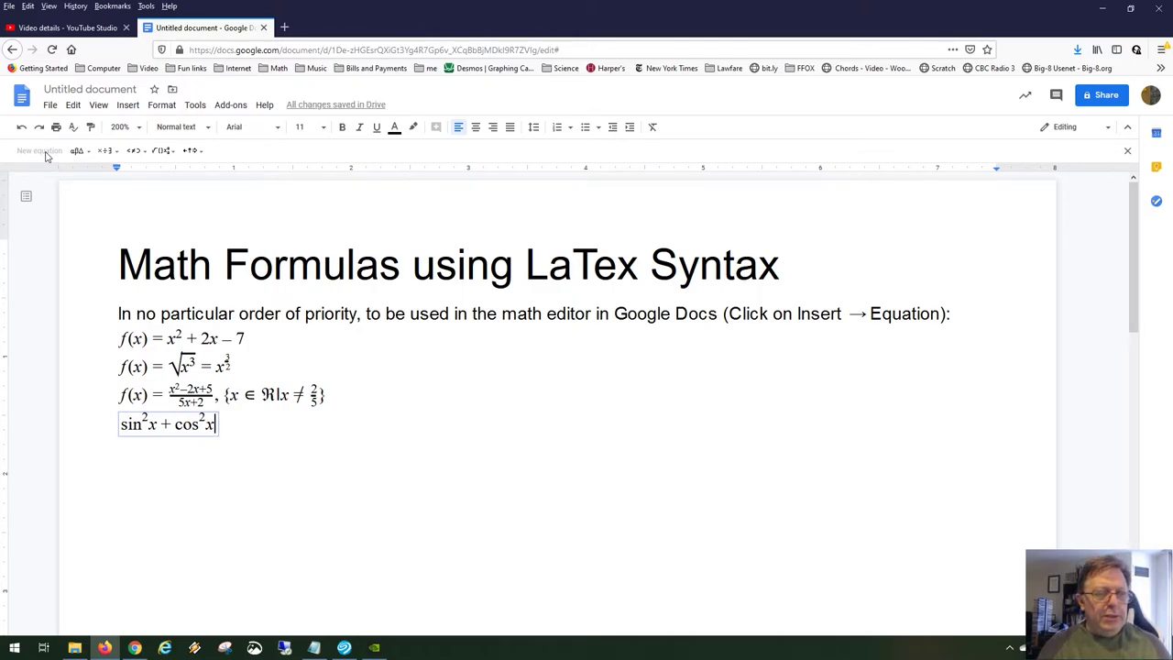
{"action": "type", "text": "= "}
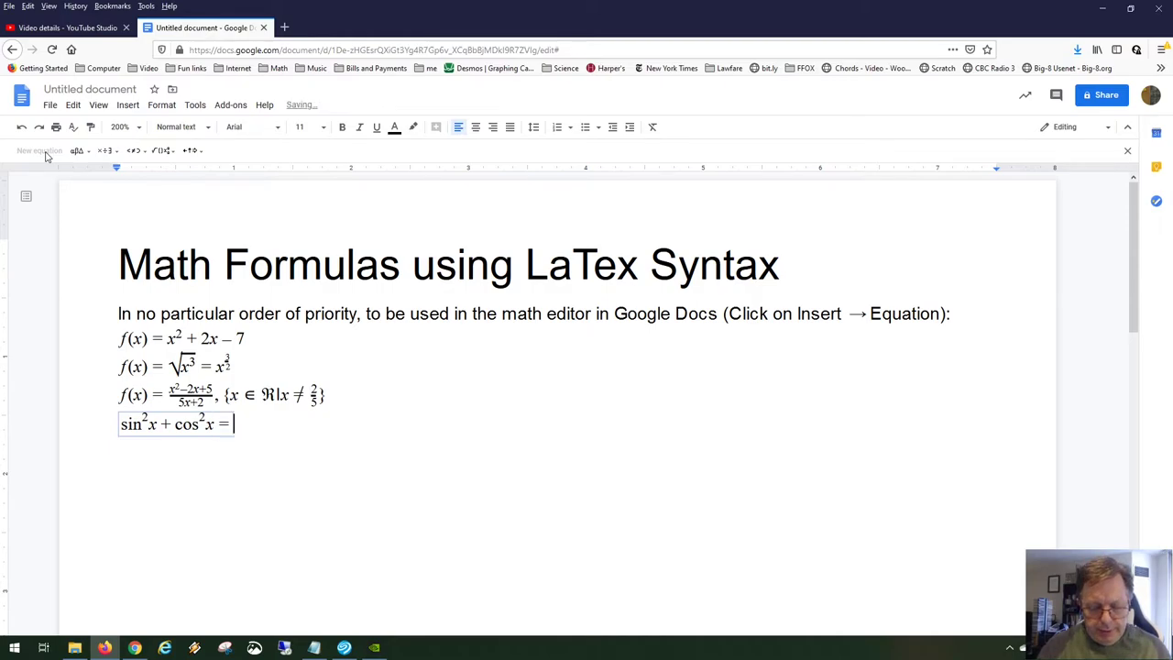
{"action": "type", "text": "1"}
{"action": "key", "text": "Right"}
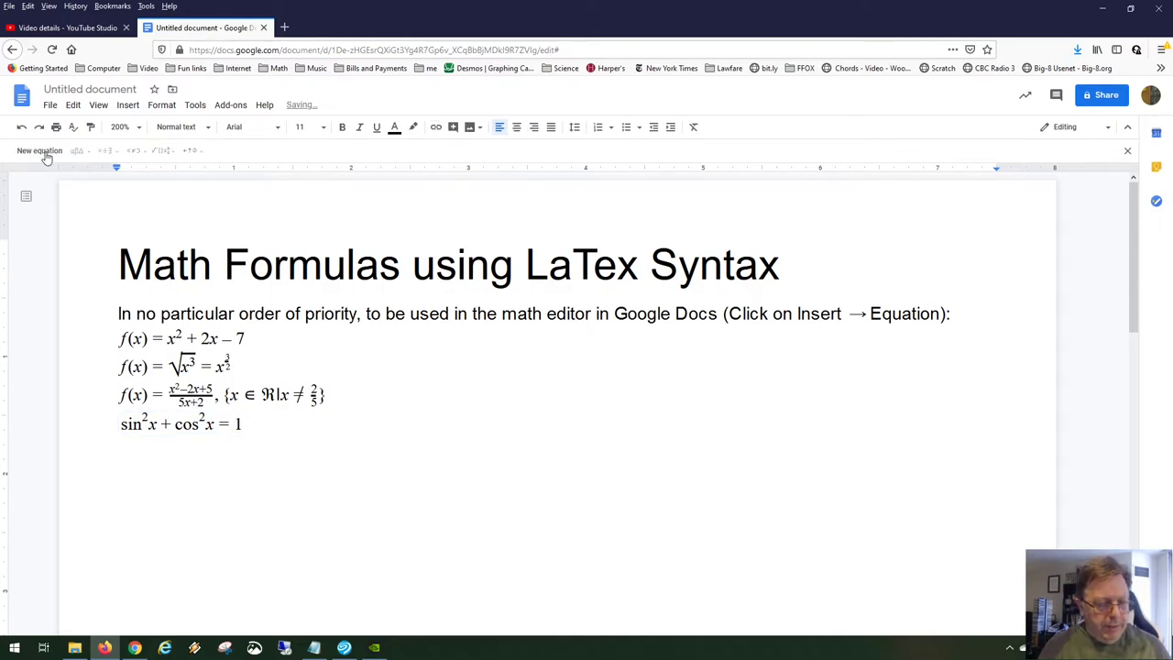
{"action": "key", "text": "Return"}
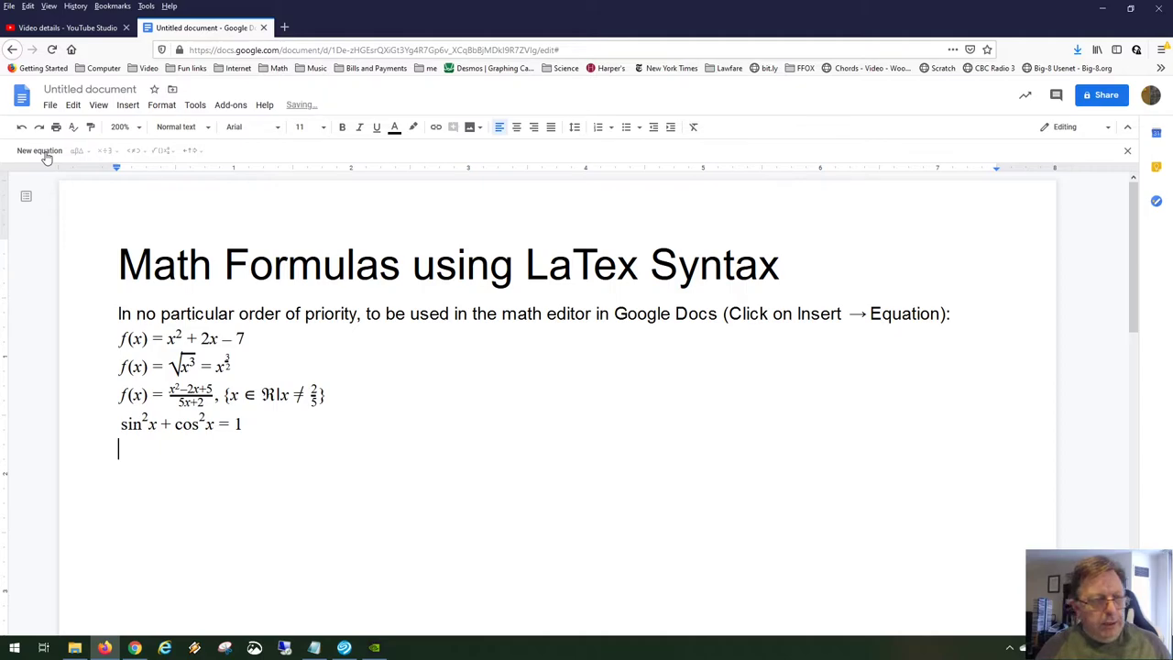
- Insert a new equation on the empty line and begin it as sin(α + β using \sin, \alpha and \beta
{"action": "left_click", "coordinate": [47, 154]}
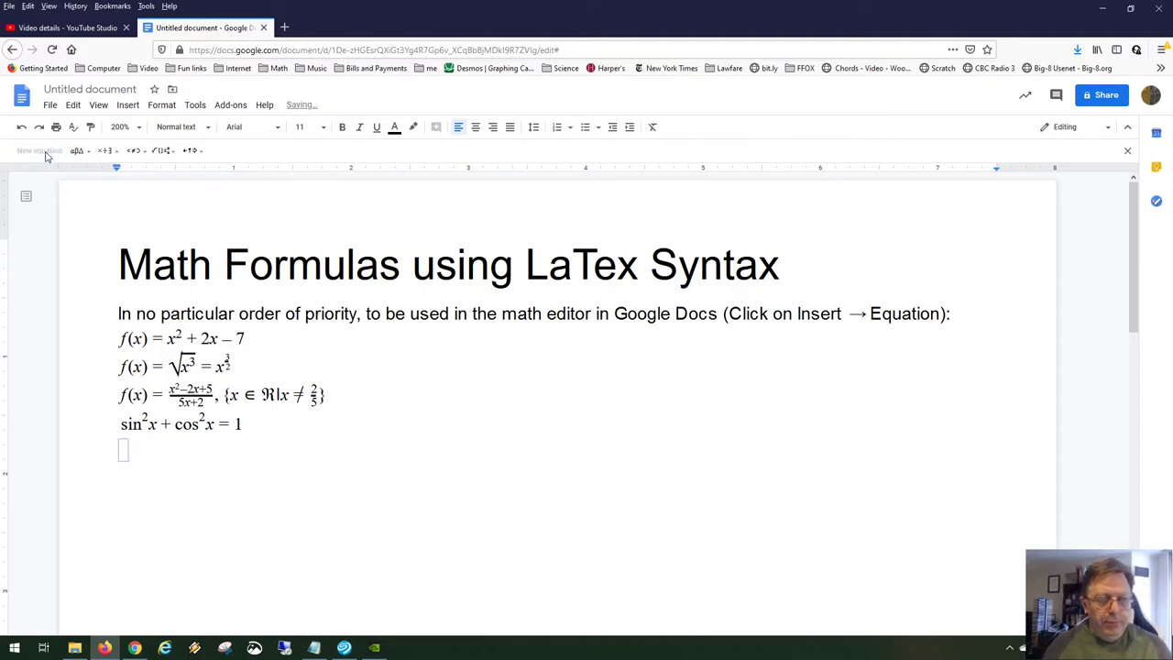
{"action": "type", "text": "\\"}
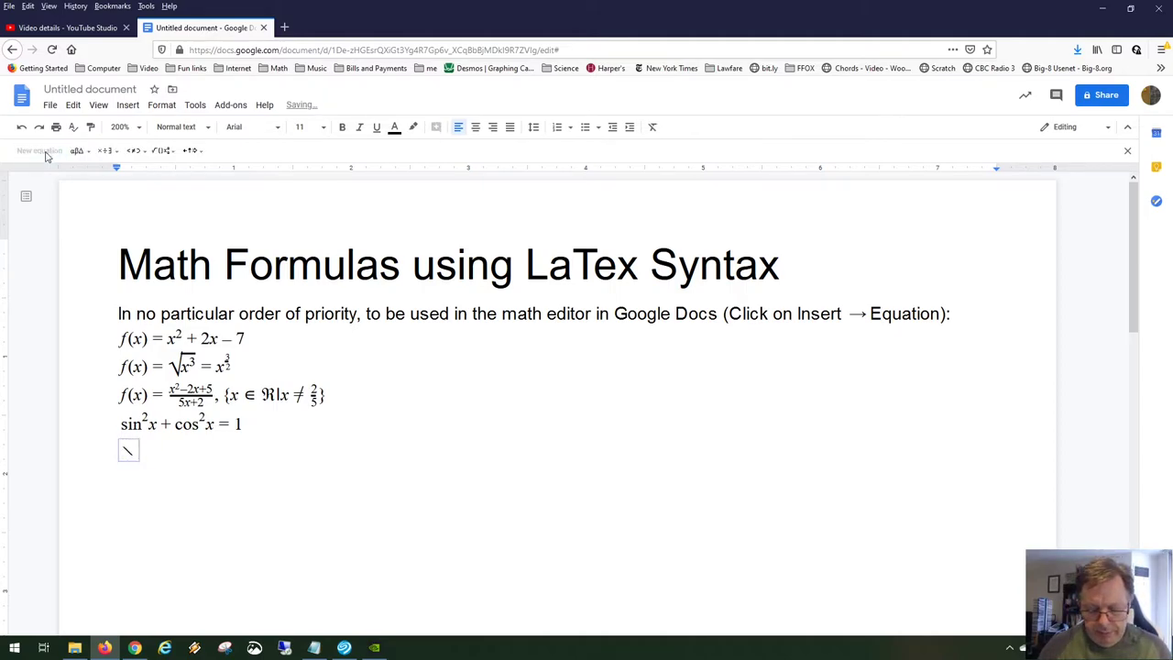
{"action": "type", "text": "sin"}
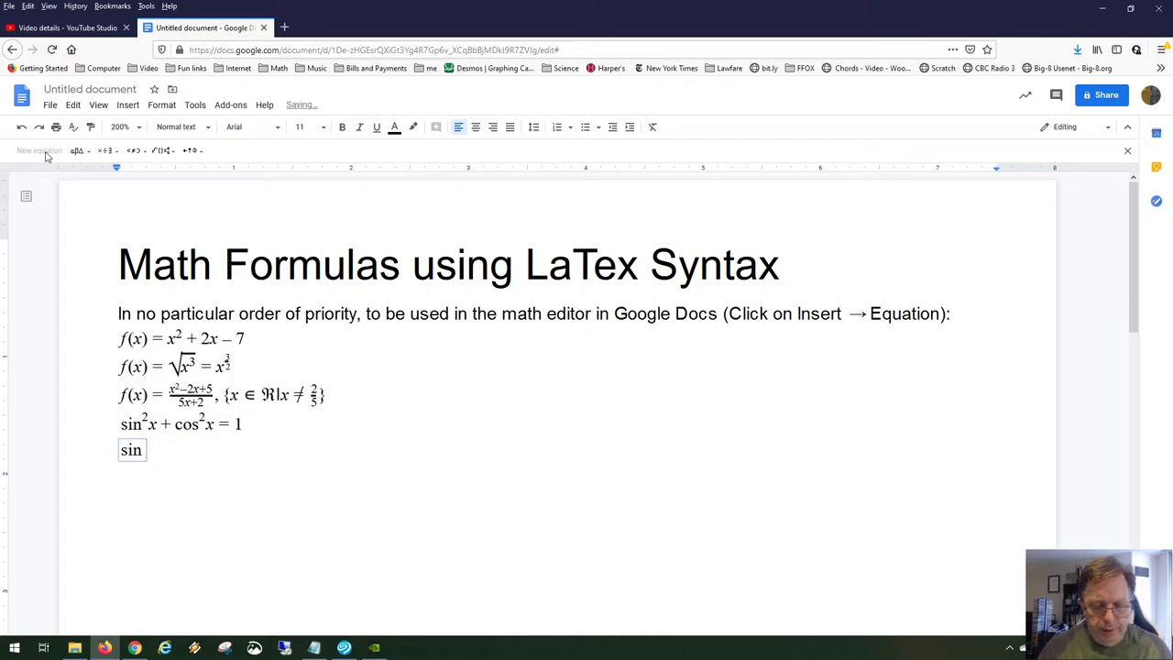
{"action": "type", "text": " ("}
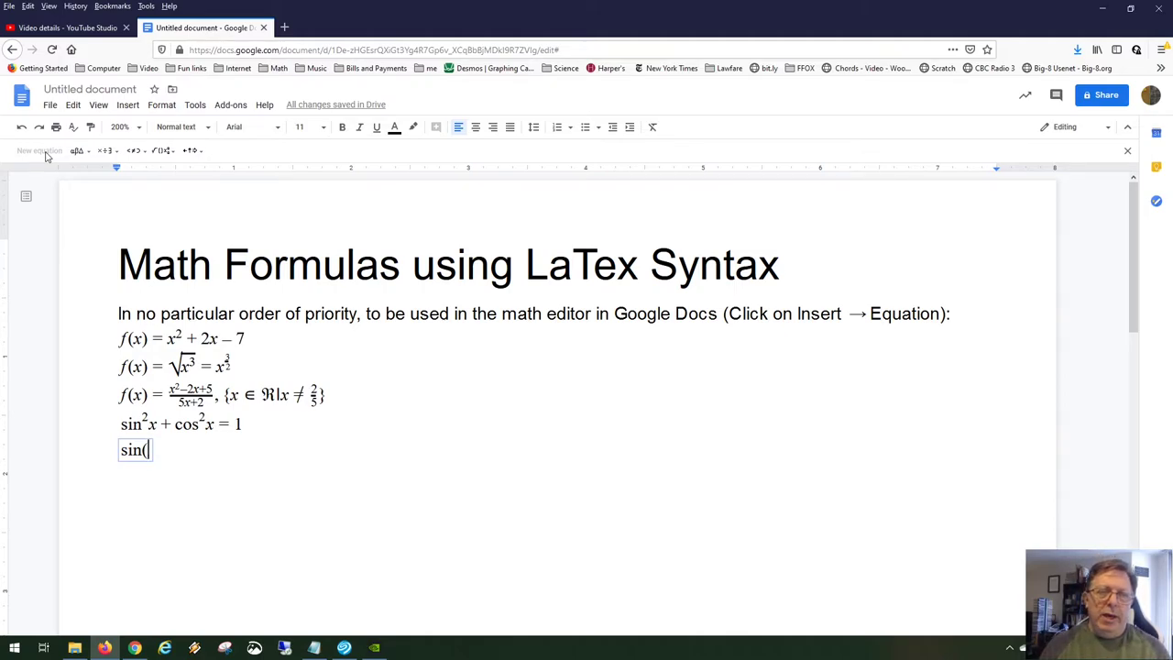
{"action": "type", "text": "\\alpha"}
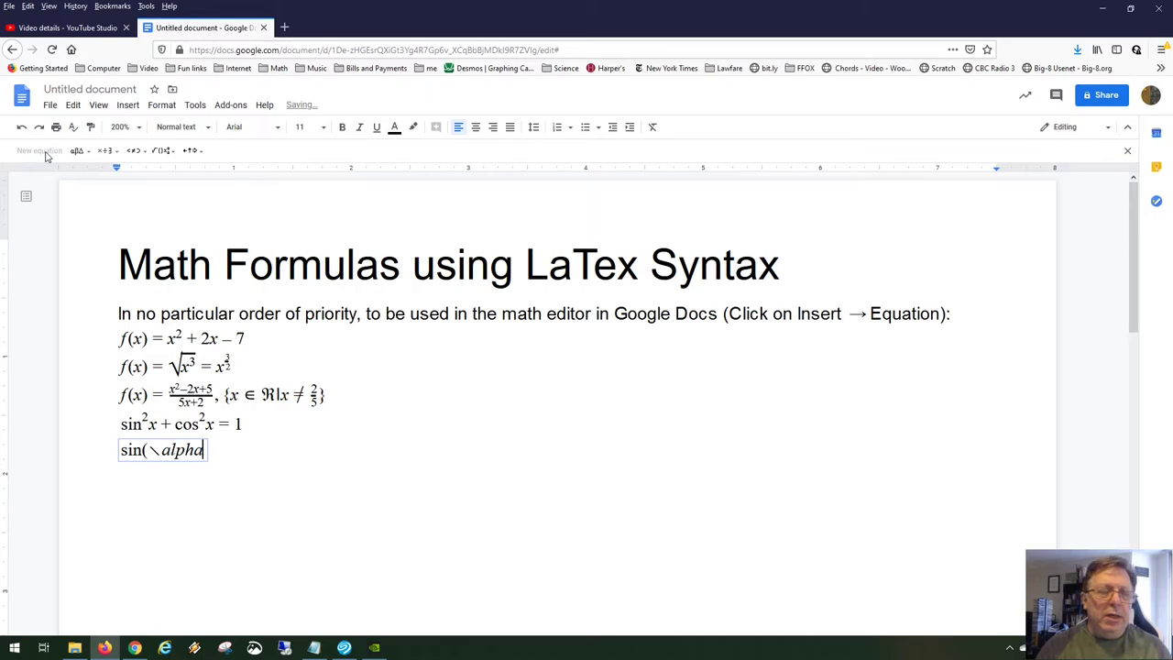
{"action": "key", "text": "space"}
{"action": "type", "text": "+\beta"}
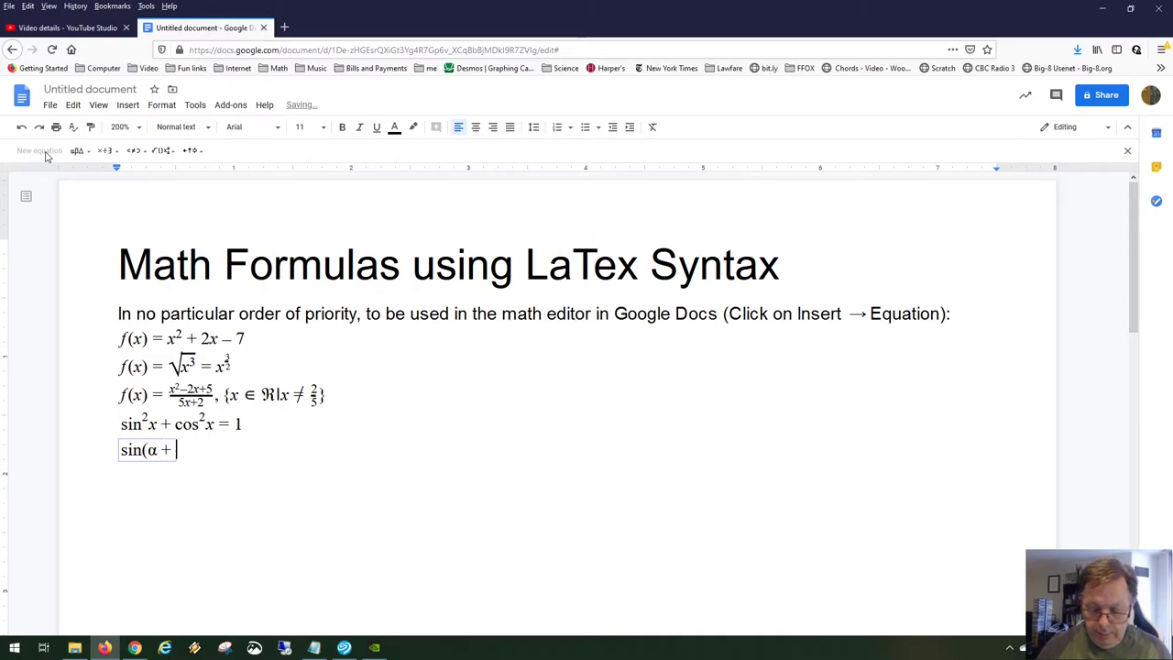
{"action": "key", "text": "space"}
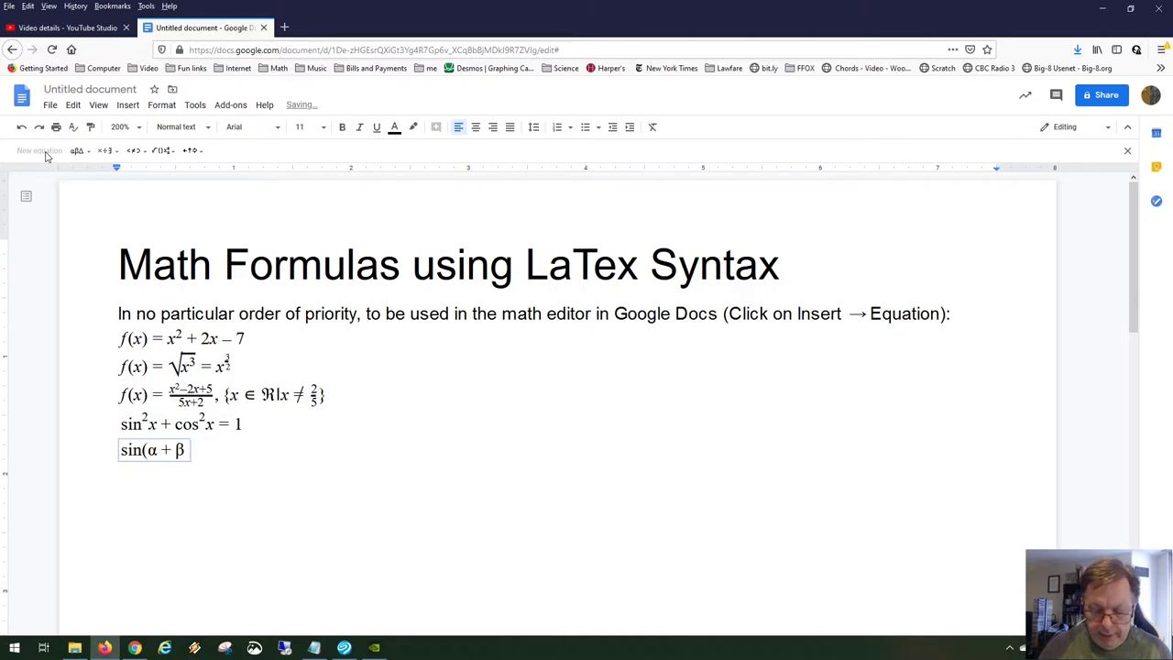
- Continue the sine argument with + γ + δ using \gamma and \delta, and close the parenthesis
{"action": "type", "text": "\\"}
{"action": "key", "text": "BackSpace"}
{"action": "type", "text": "+\\"}
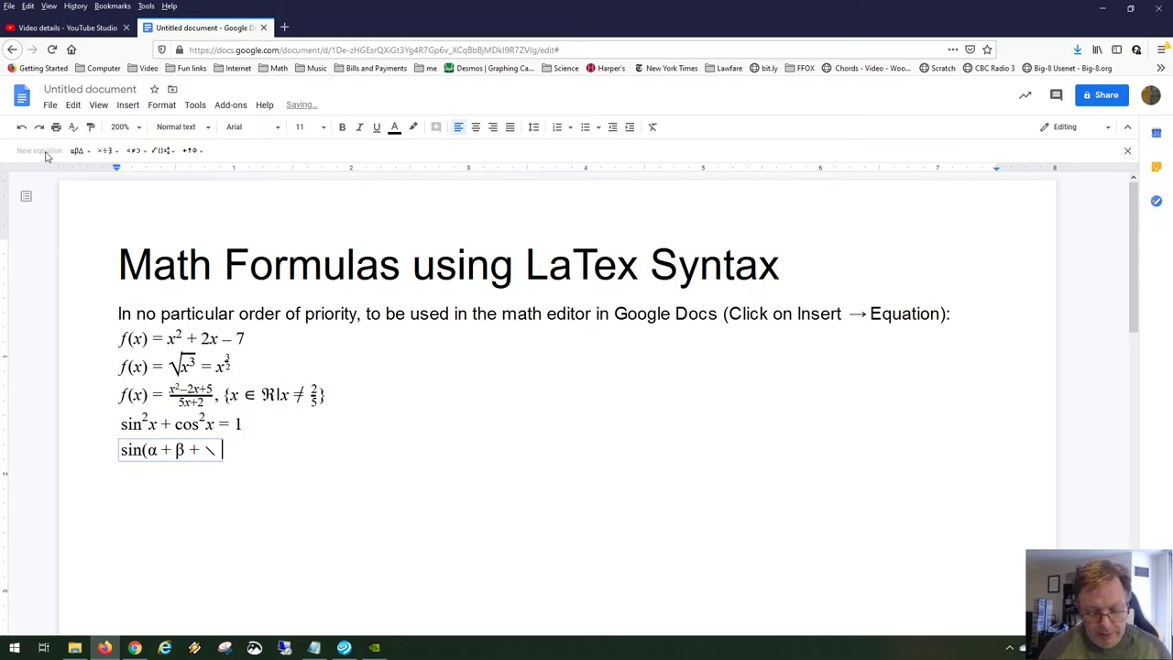
{"action": "type", "text": "gamma "}
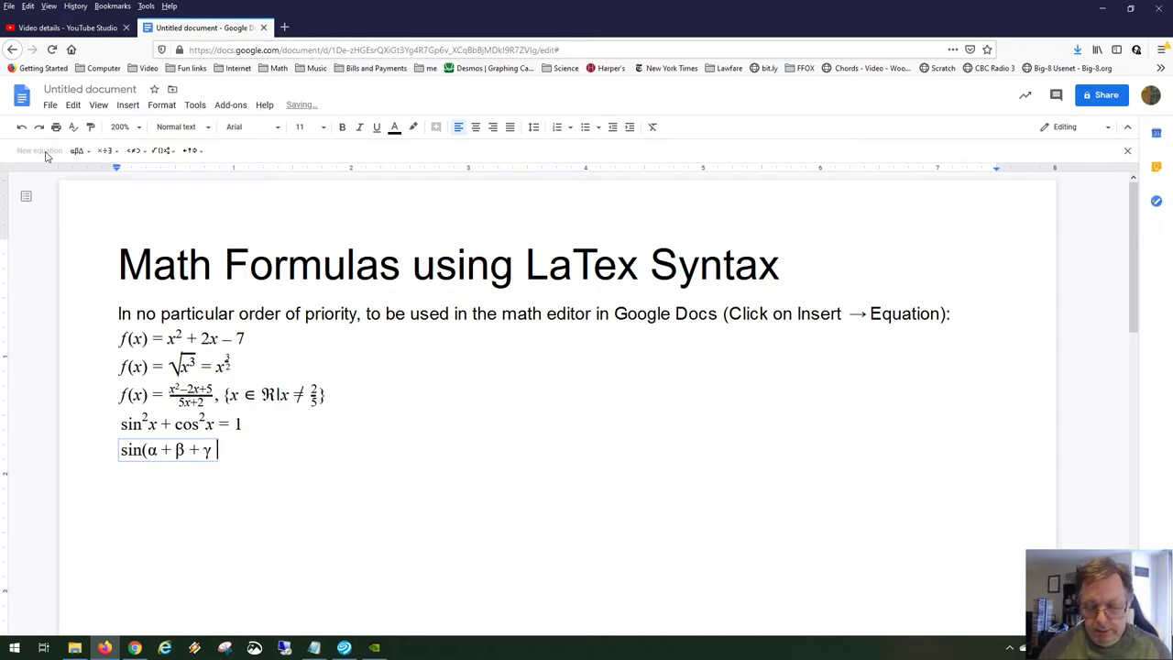
{"action": "type", "text": "+"}
{"action": "type", "text": "\\"}
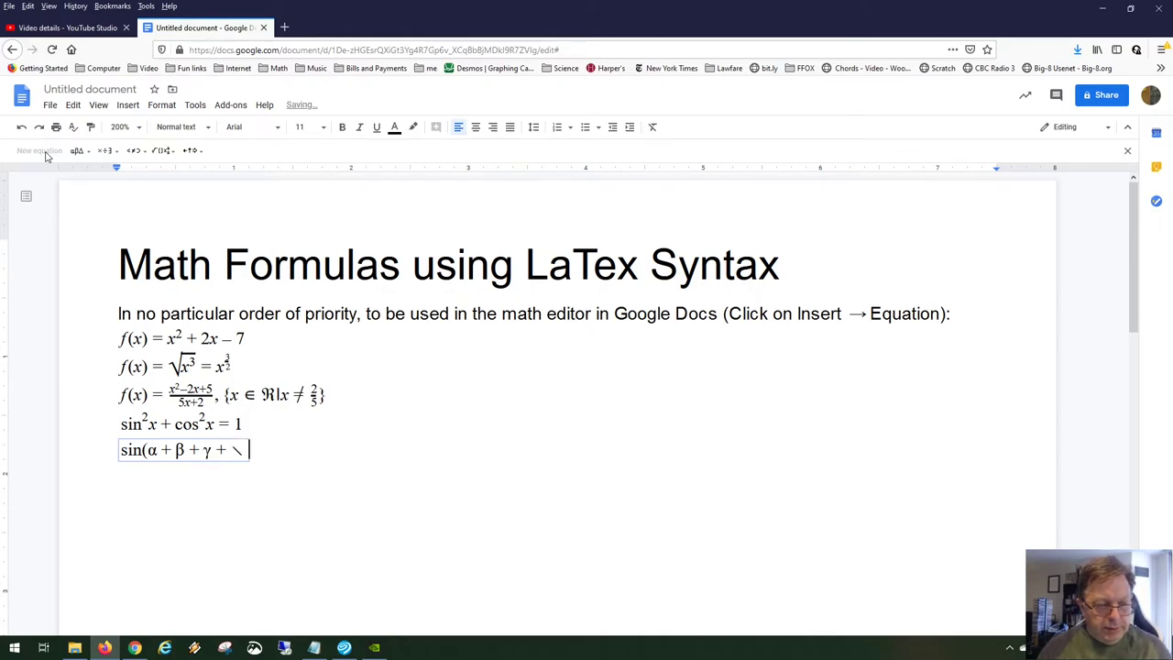
{"action": "type", "text": "delta "}
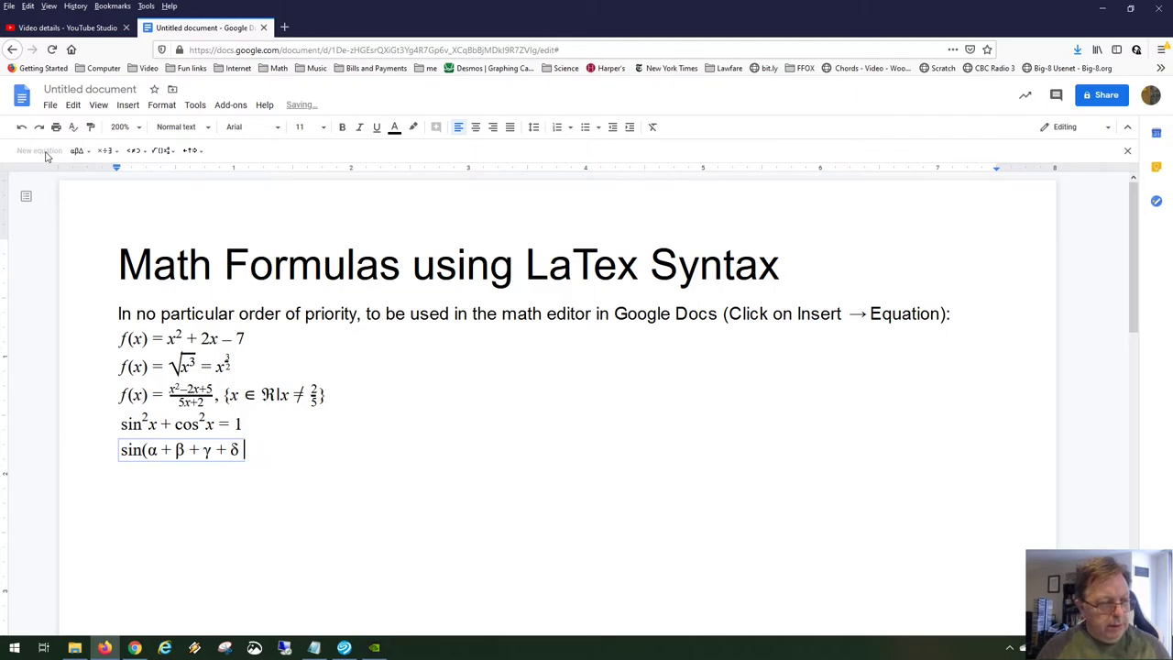
{"action": "type", "text": ")"}
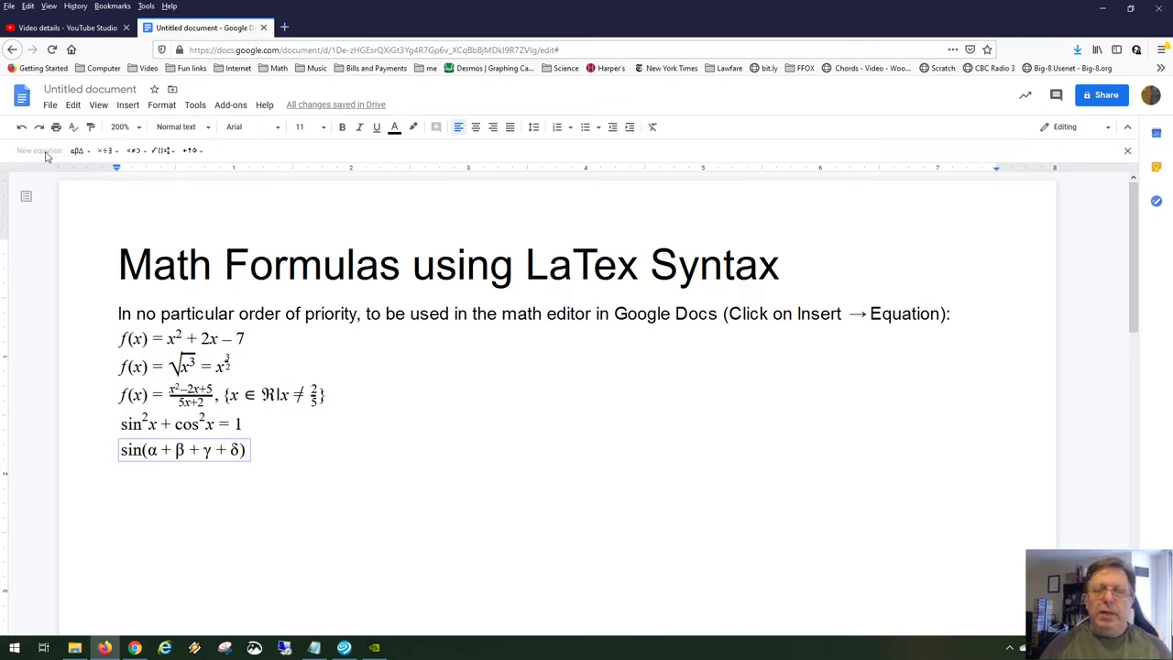
- Add + σ after δ inside the parentheses using \sigma, leave the equation and start a new line
{"action": "key", "text": "Left"}
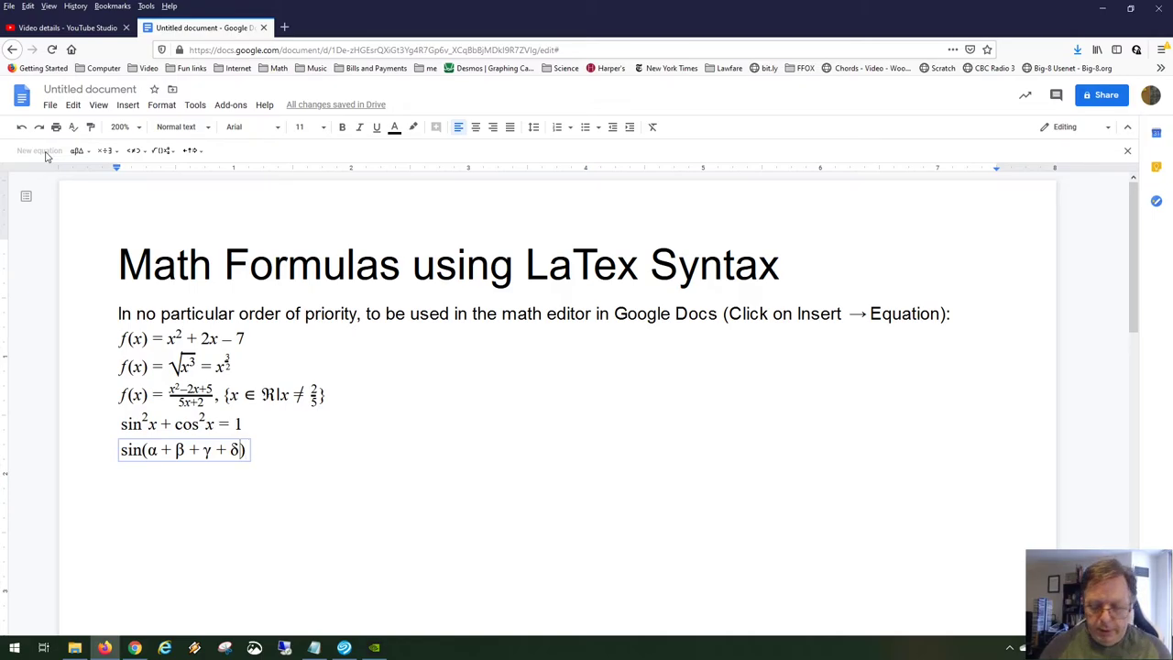
{"action": "type", "text": "+ \\"}
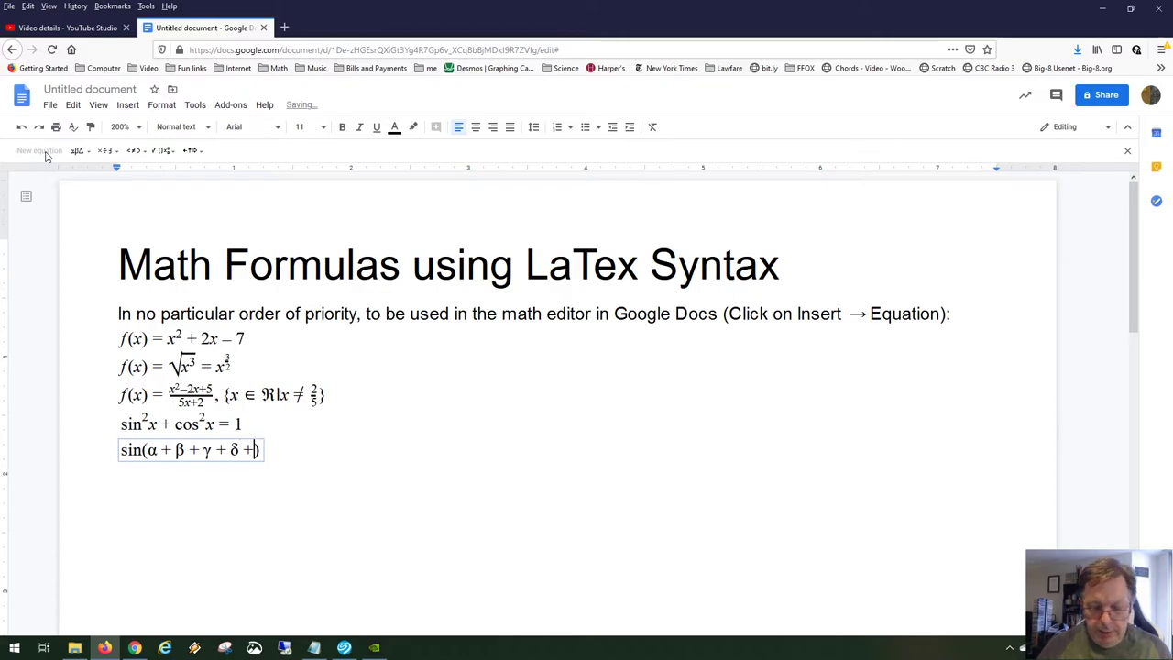
{"action": "type", "text": "sigma"}
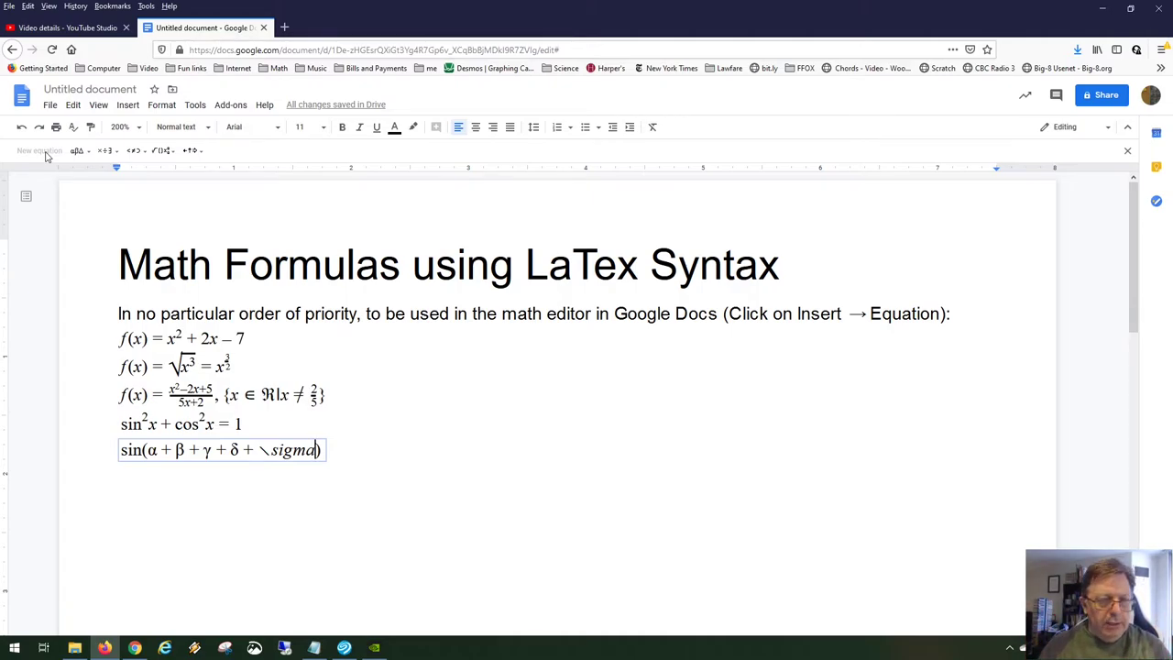
{"action": "key", "text": "space"}
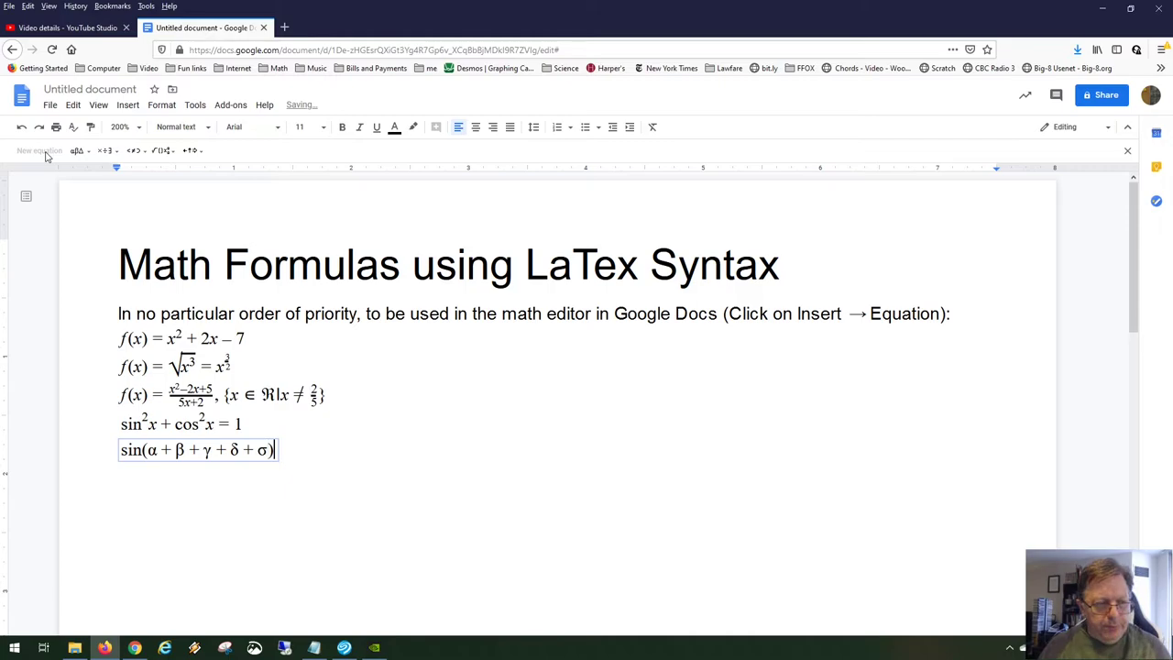
{"action": "key", "text": "Right"}
{"action": "key", "text": "Return"}
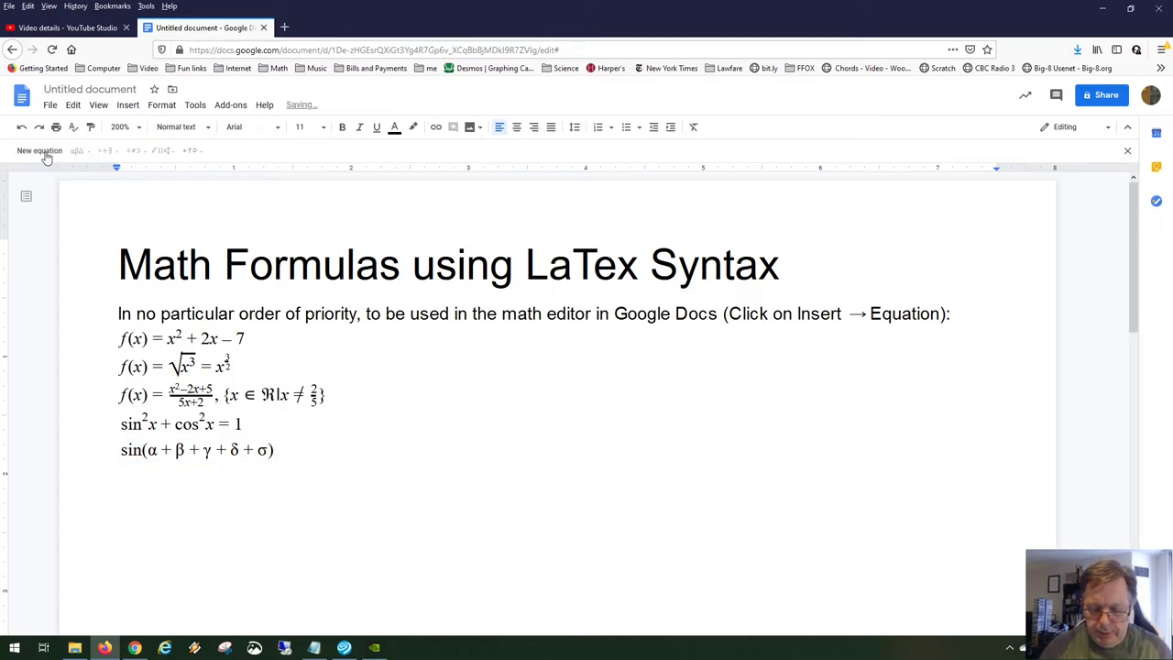
- Insert a new equation below the sine expression and enter a capital Σ using \Sigma
{"action": "left_click", "coordinate": [46, 156]}
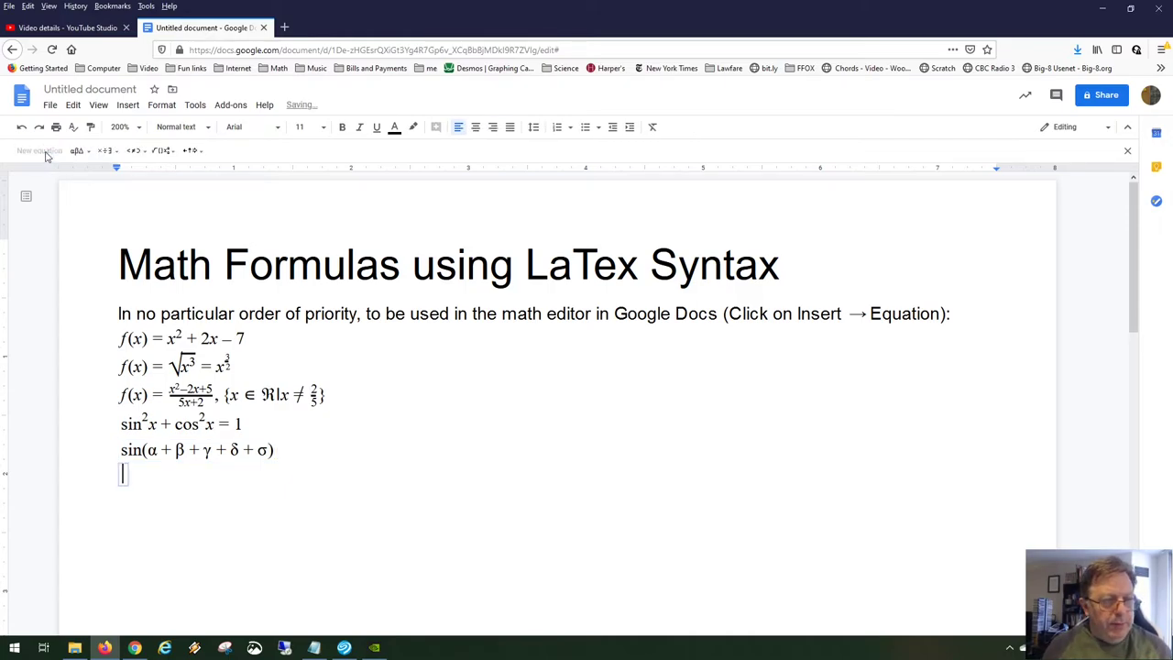
{"action": "type", "text": "\\"}
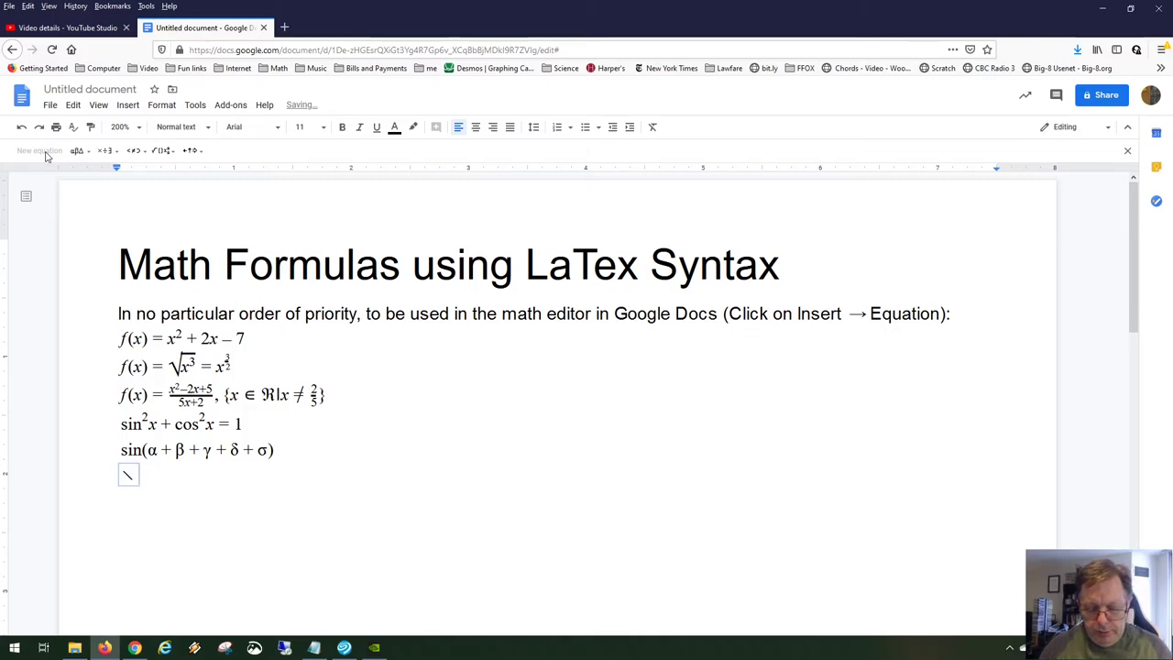
{"action": "type", "text": "S"}
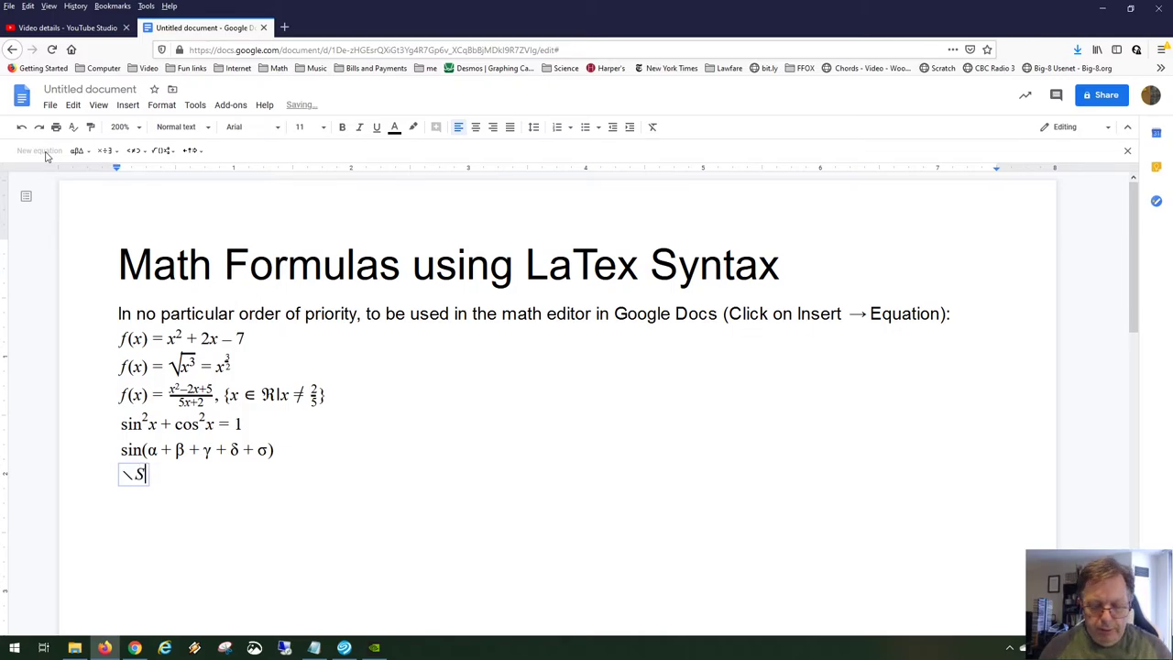
{"action": "type", "text": "igma"}
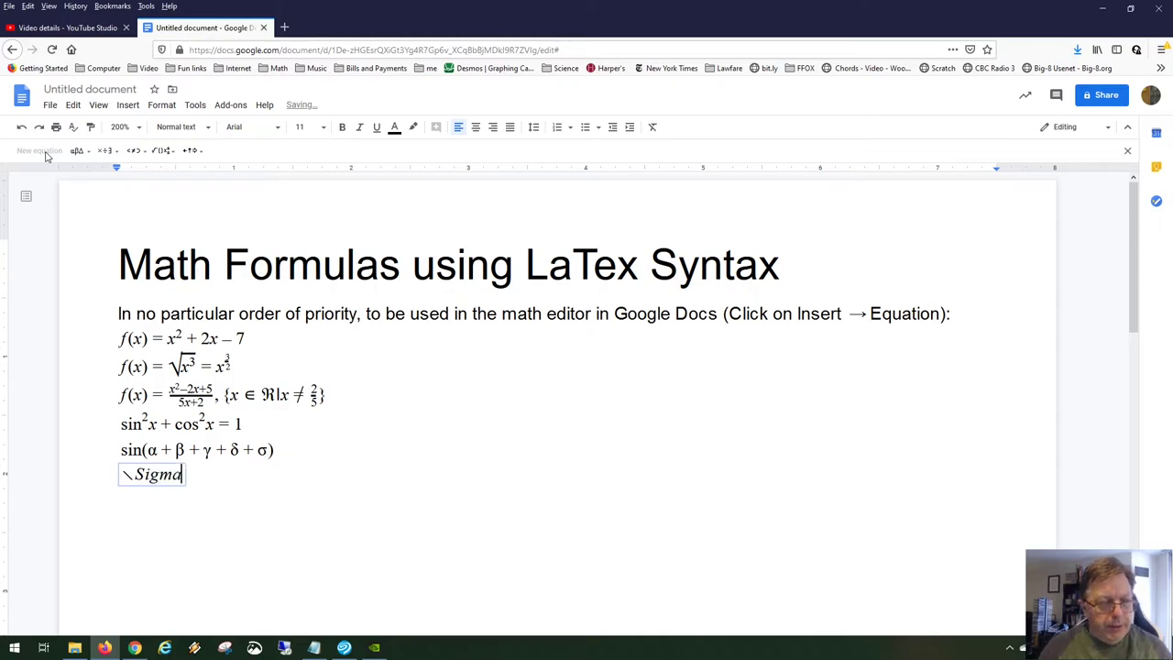
{"action": "key", "text": "space"}
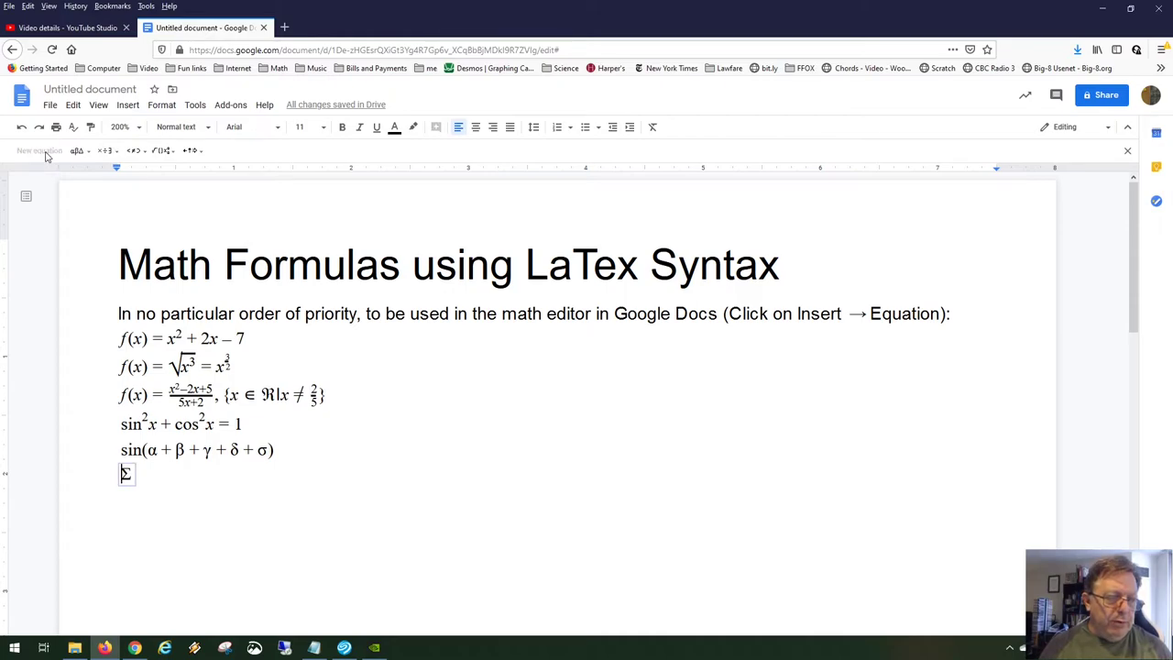
- Put the factor 2 in front of Σ and add (x-1) squared after it
{"action": "type", "text": "2"}
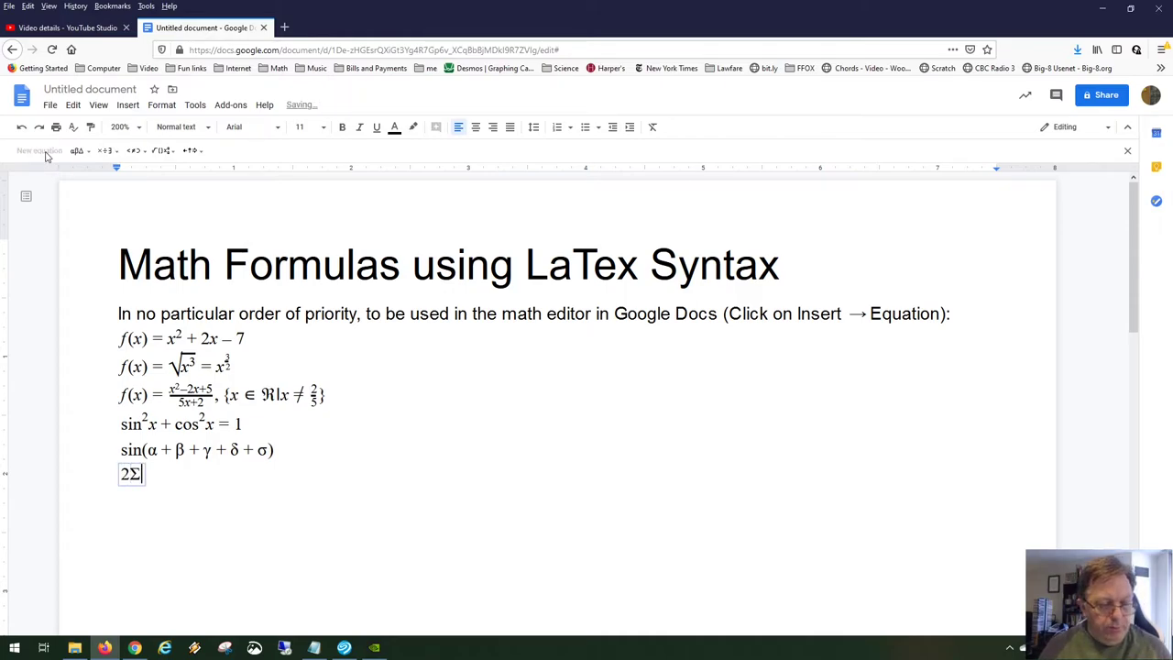
{"action": "type", "text": "(x"}
{"action": "type", "text": "-1)"}
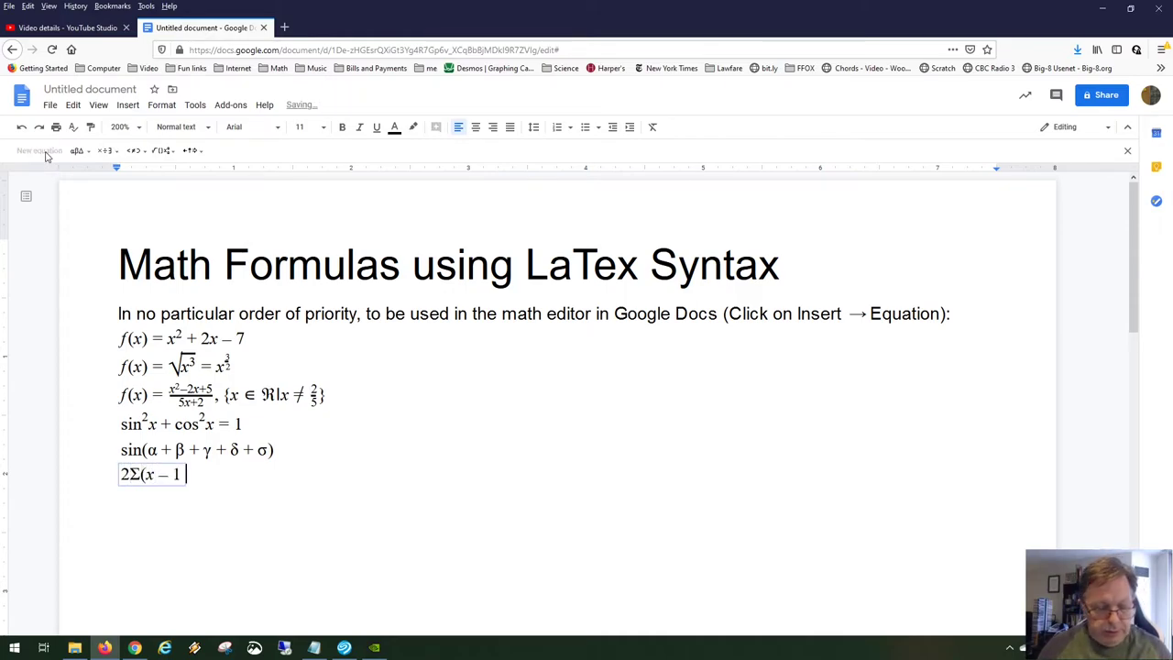
{"action": "type", "text": "^2"}
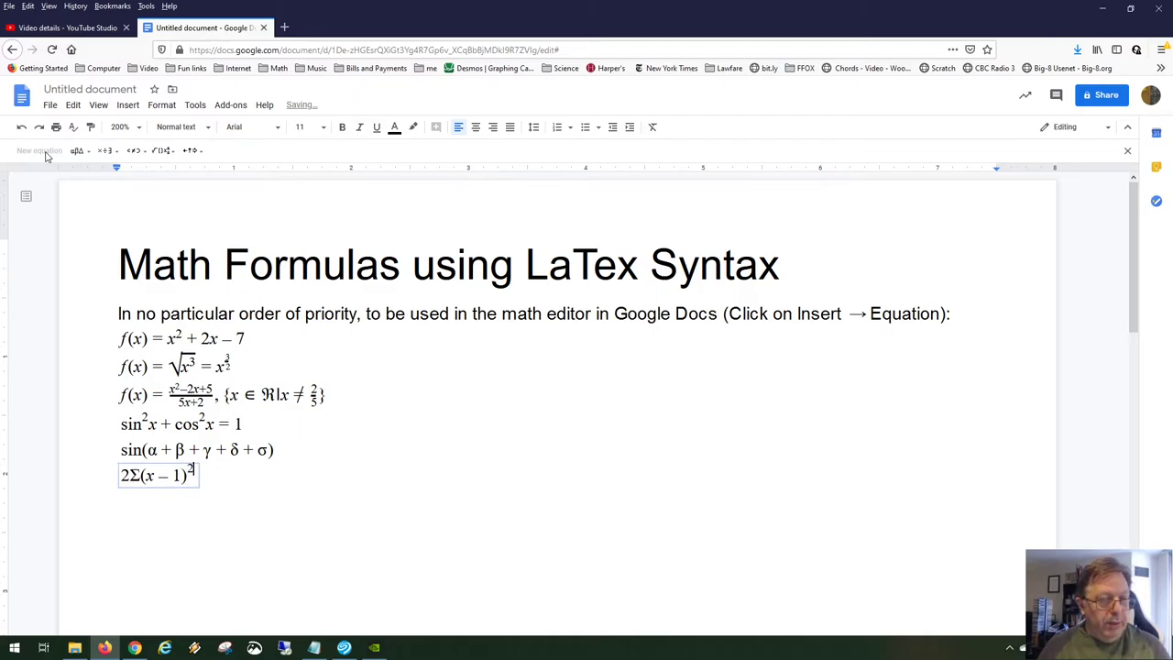
- Delete the 2Σ(x – 1)² equation below the sine expression, starting with its factor 2
{"action": "key", "text": "Left"}
{"action": "key", "text": "Left"}
{"action": "key", "text": "Left"}
{"action": "key", "text": "Left"}
{"action": "key", "text": "Left"}
{"action": "key", "text": "Left"}
{"action": "key", "text": "Left"}
{"action": "key", "text": "Left"}
{"action": "key", "text": "Left"}
{"action": "key", "text": "Right"}
{"action": "key", "text": "Right"}
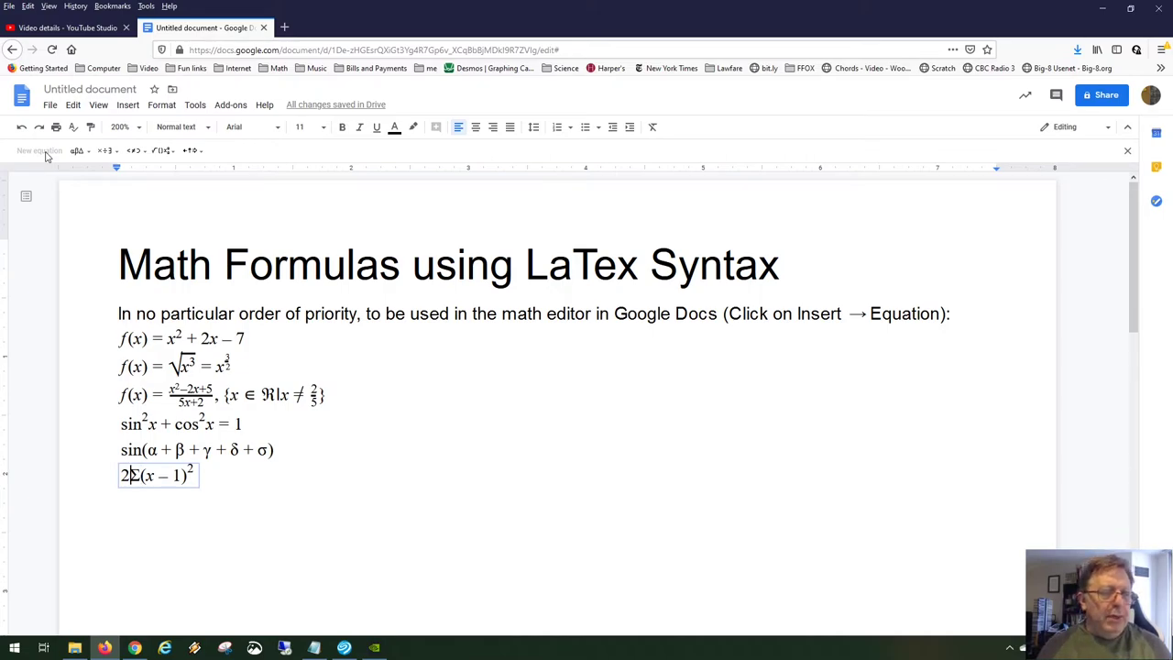
{"action": "key", "text": "Delete"}
{"action": "key", "text": "ctrl+a"}
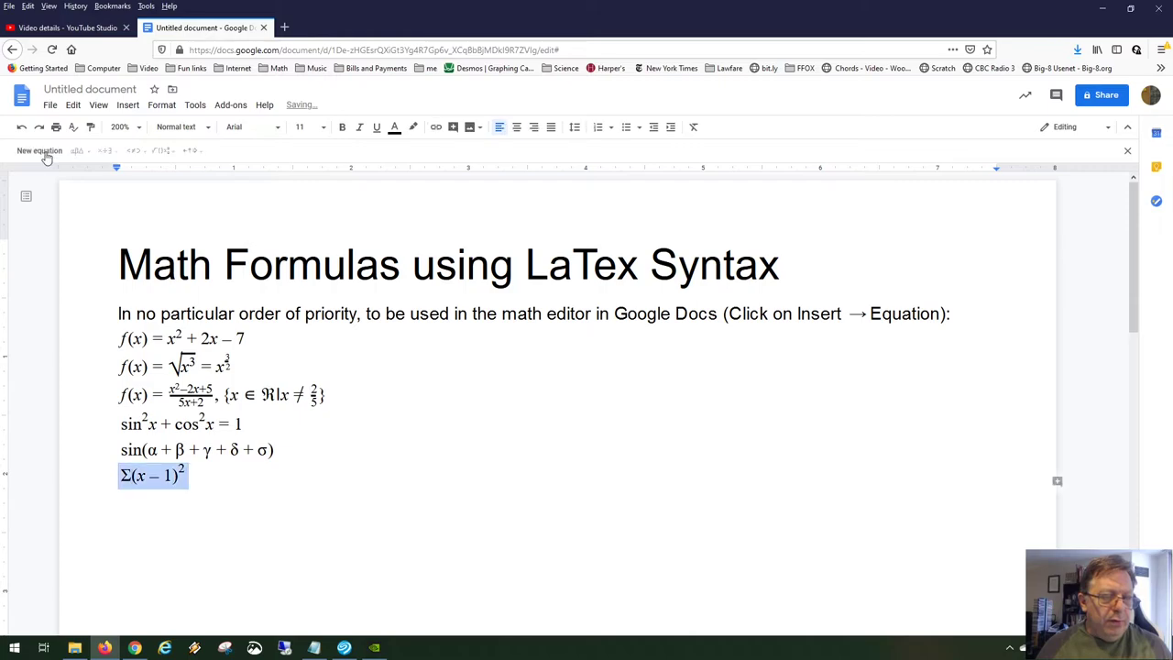
{"action": "key", "text": "Delete"}
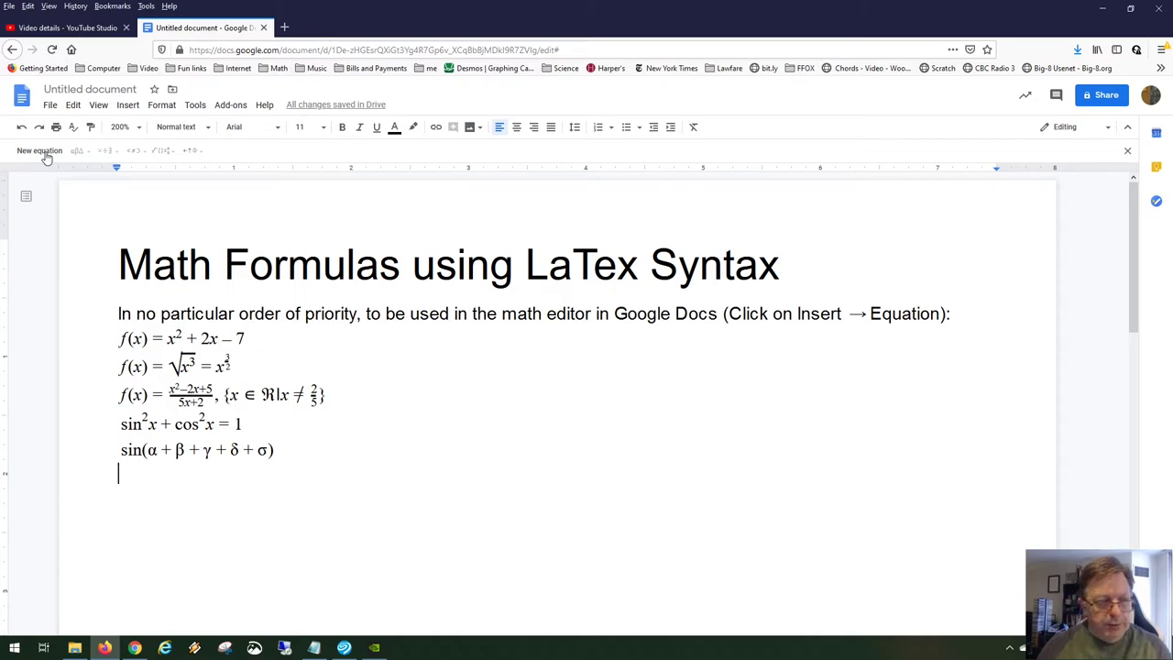
- Insert a new equation on the empty line and enter Σ and Ω using \Sigma and \Omega
{"action": "left_click", "coordinate": [46, 157]}
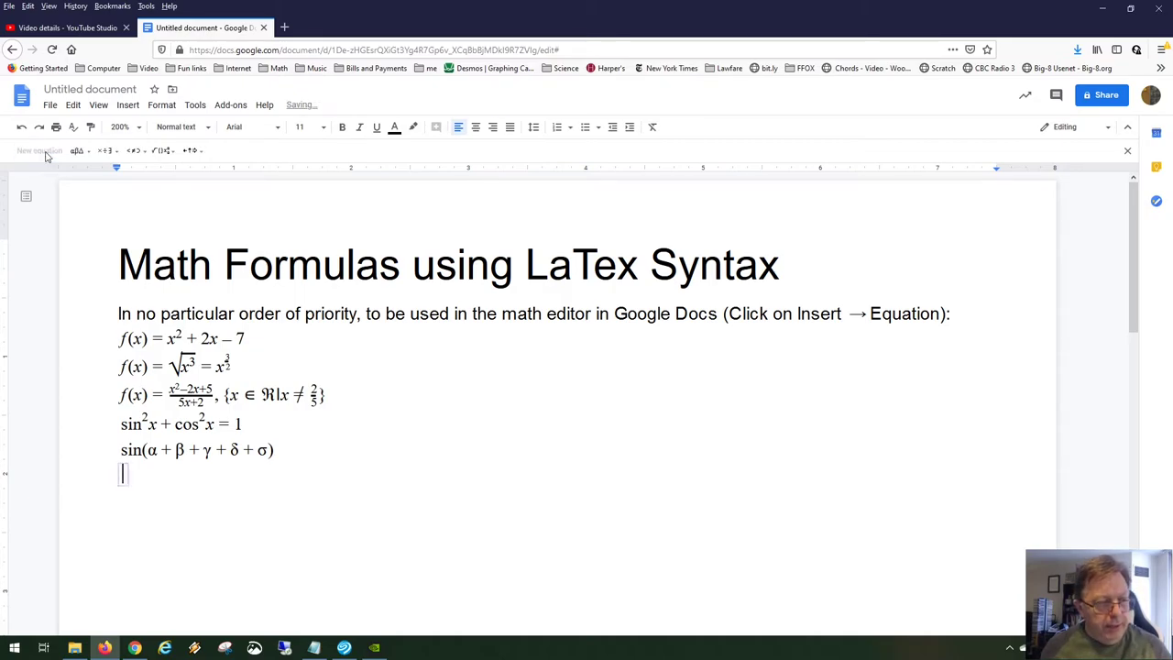
{"action": "type", "text": "\\sigma"}
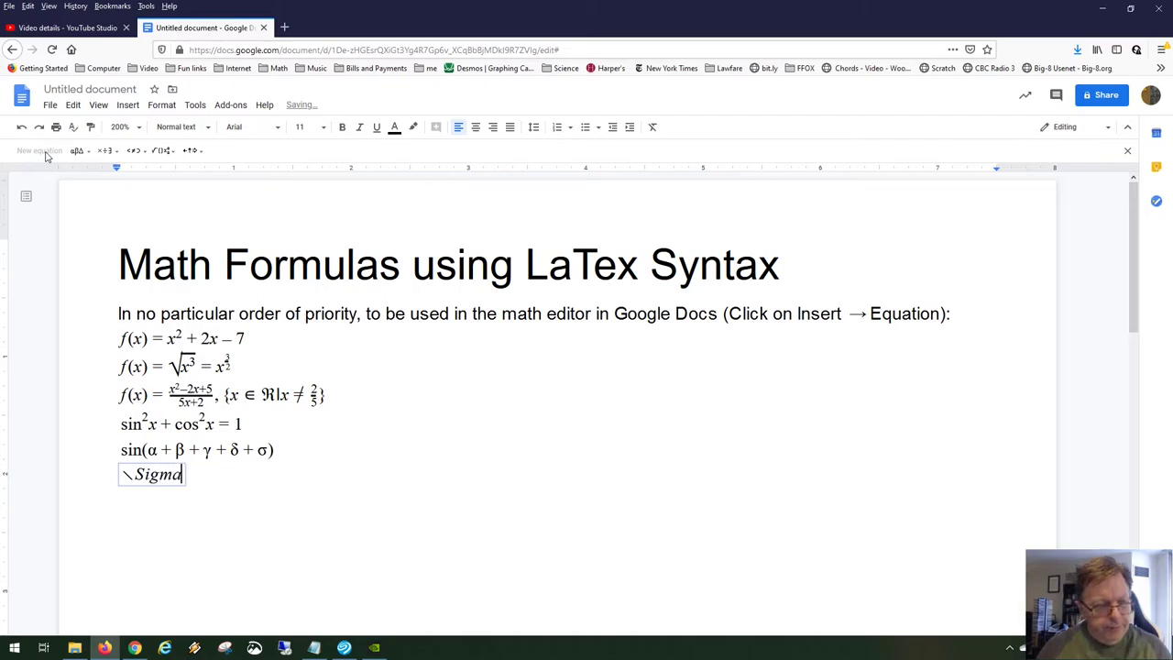
{"action": "key", "text": "space"}
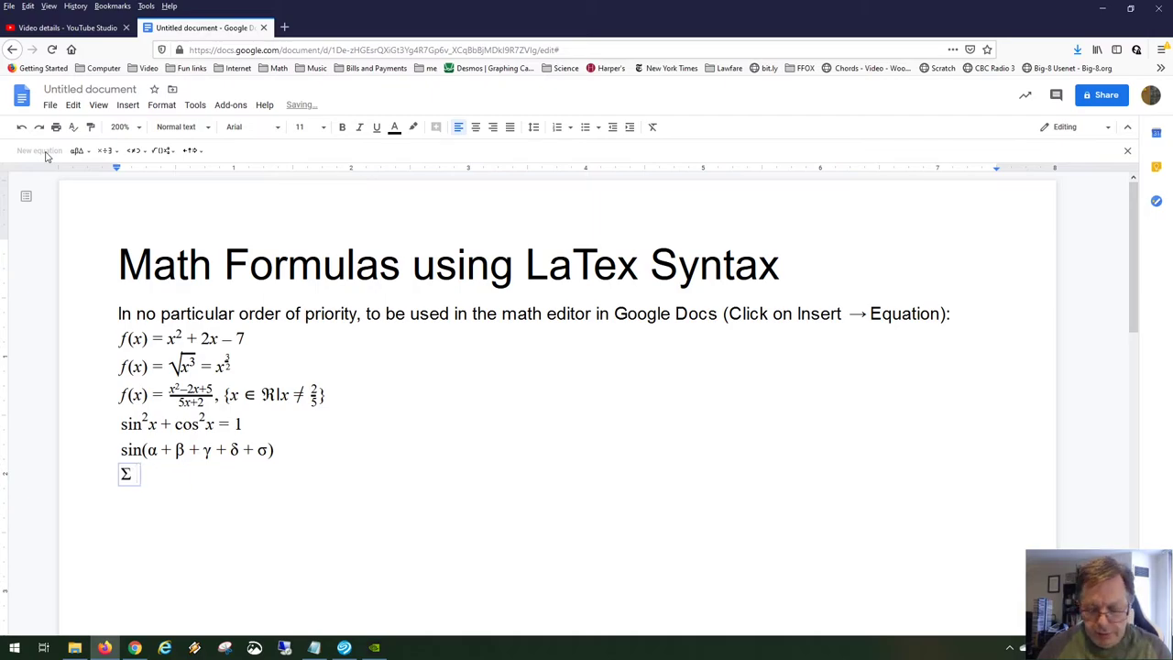
{"action": "type", "text": "\\Ome"}
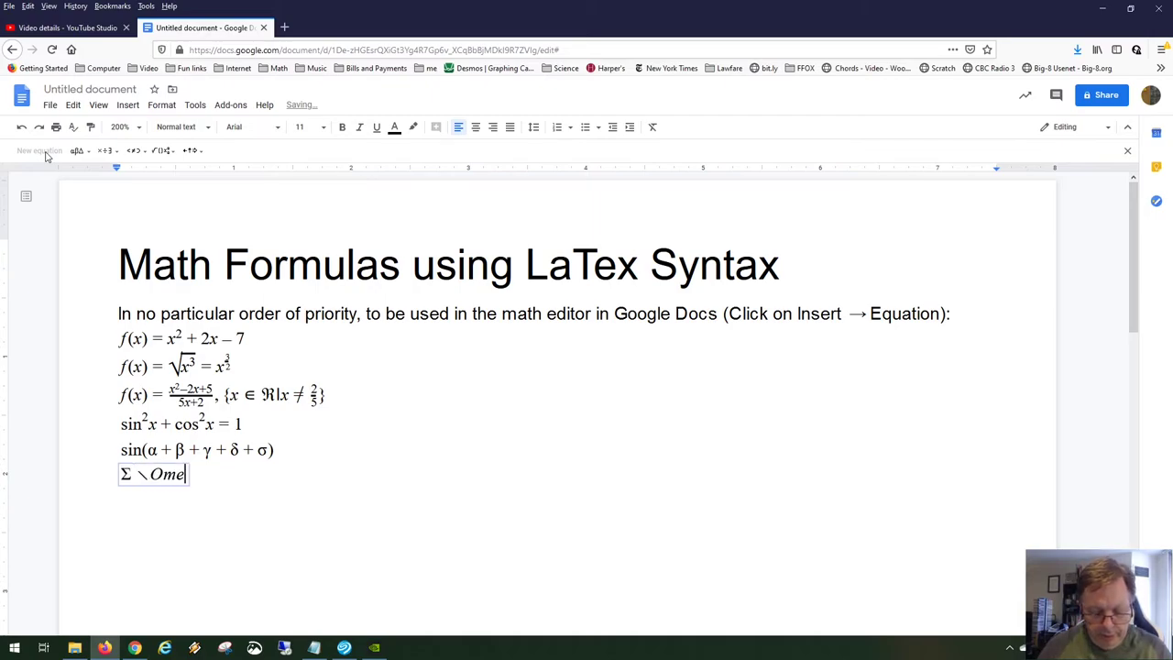
{"action": "type", "text": "ga"}
{"action": "key", "text": "space"}
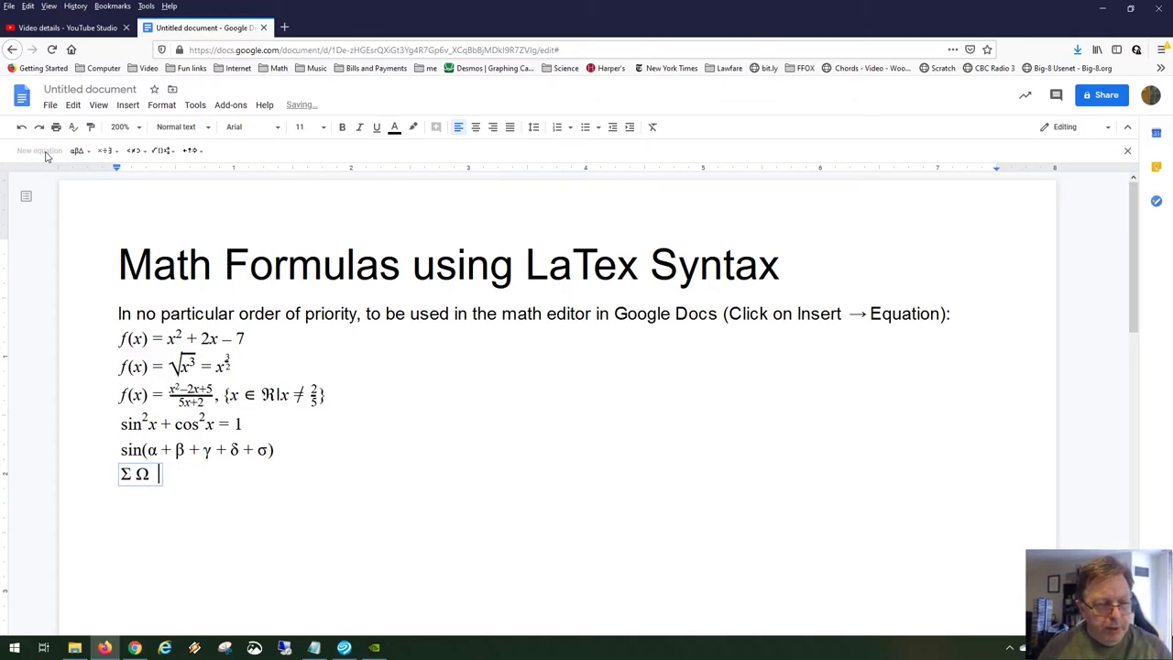
- Add ω, Π and π after Ω using \omega, \Pi and \pi, and leave the equation
{"action": "type", "text": "\\omega"}
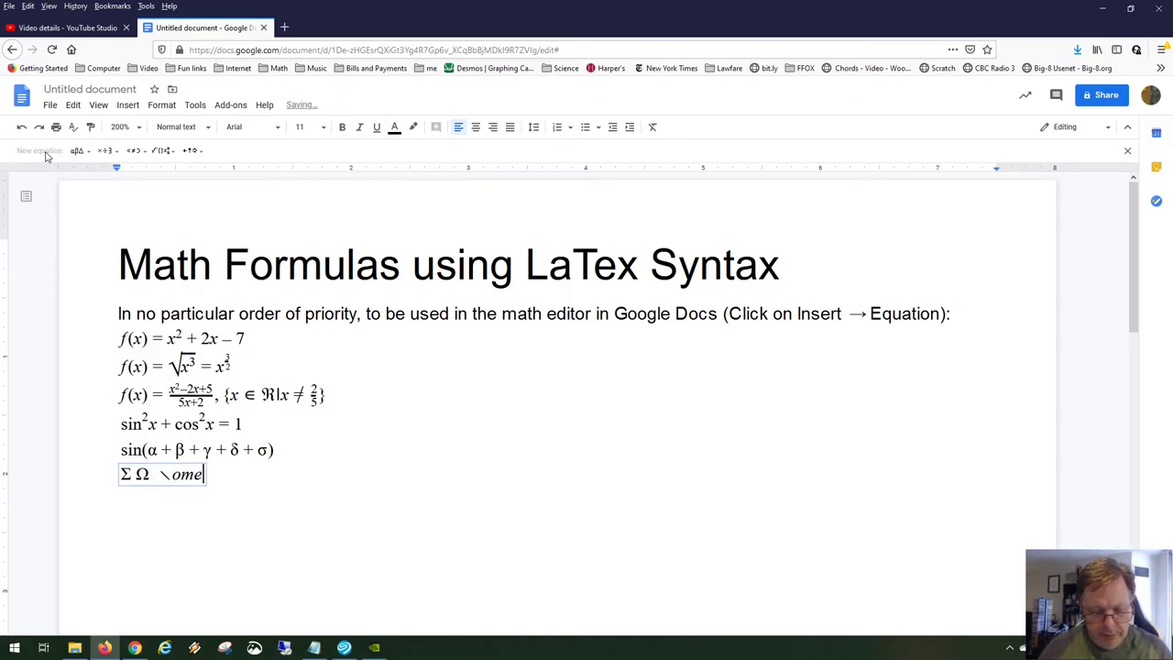
{"action": "key", "text": "space"}
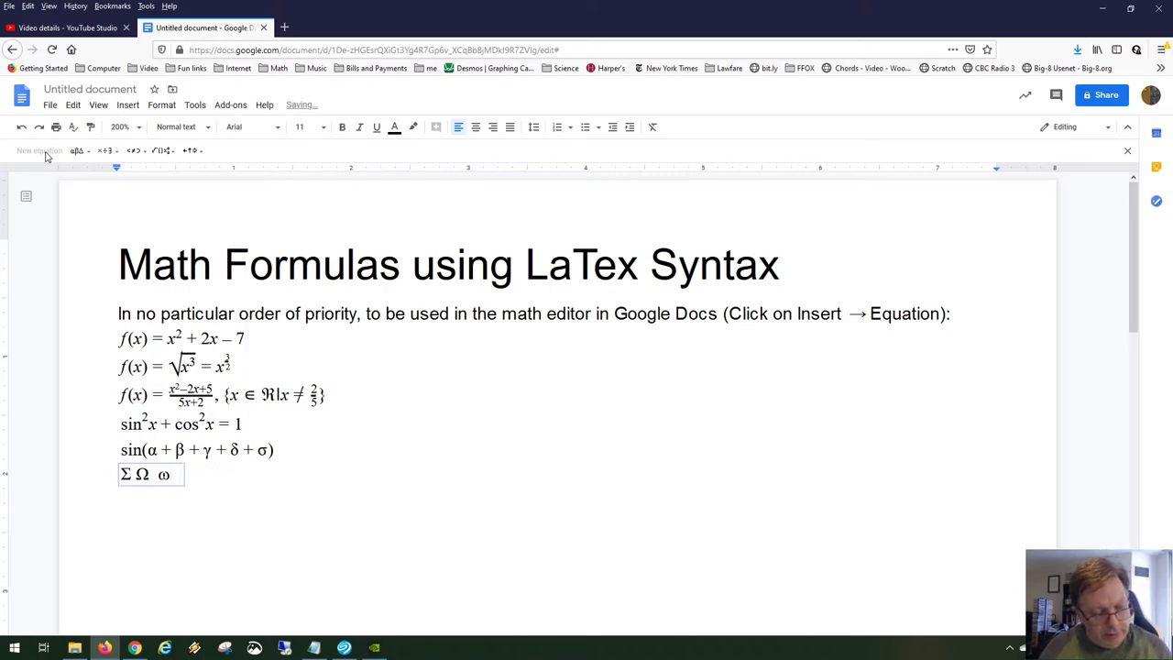
{"action": "type", "text": "\\Pi"}
{"action": "key", "text": "space"}
{"action": "type", "text": "\\pi"}
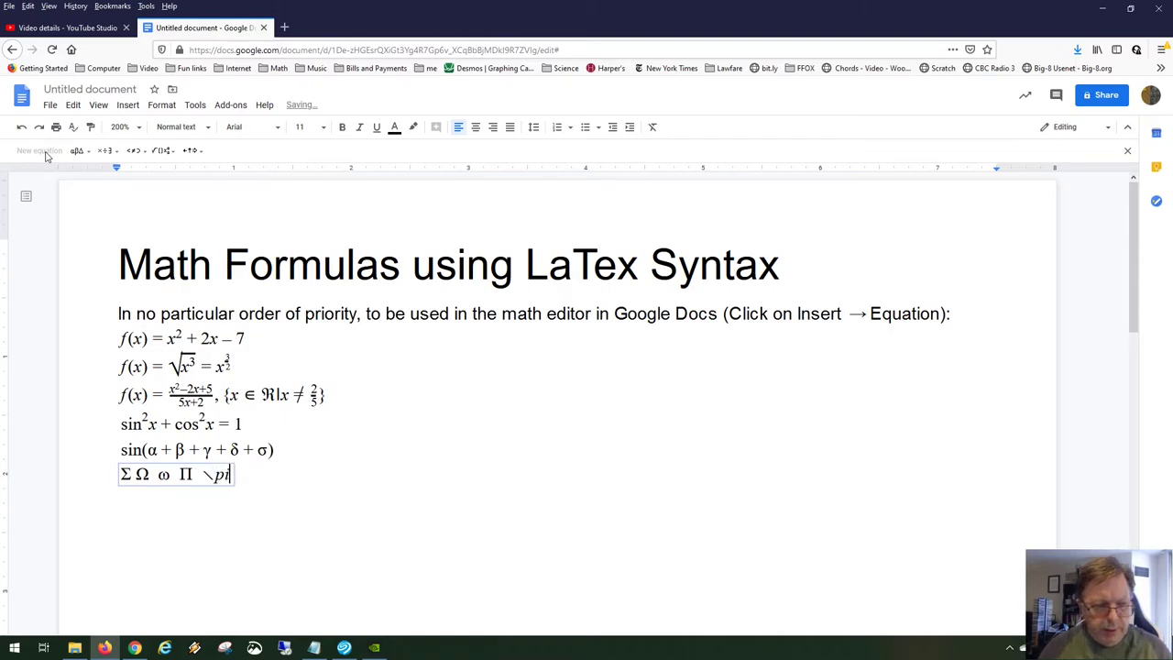
{"action": "key", "text": "space"}
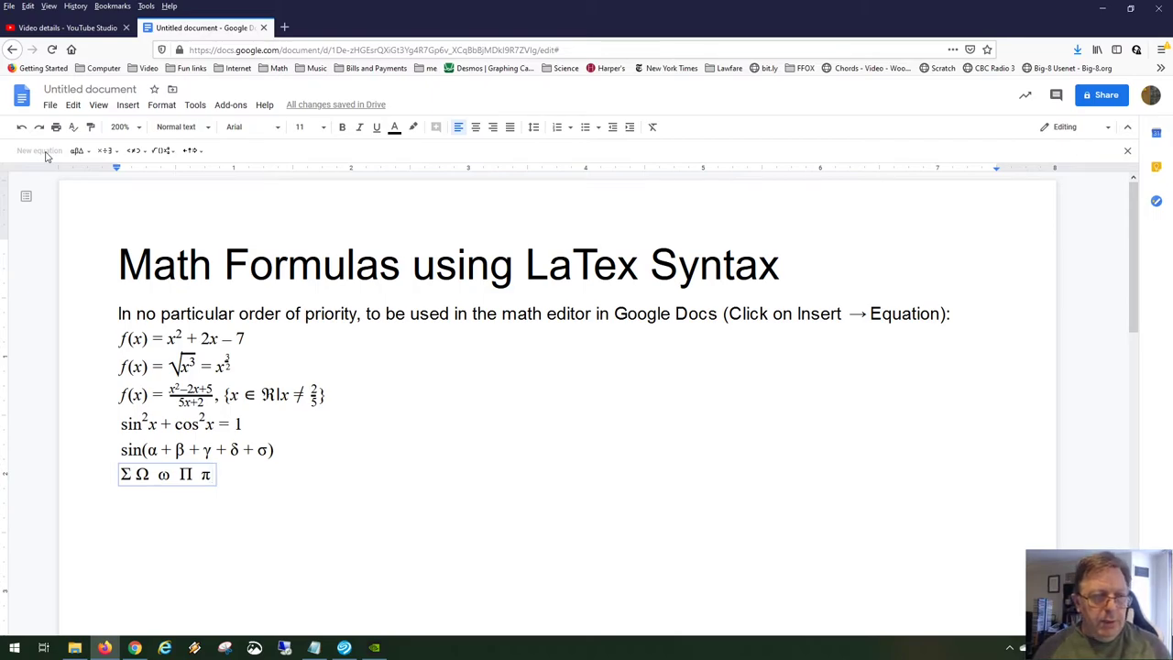
{"action": "key", "text": "Right"}
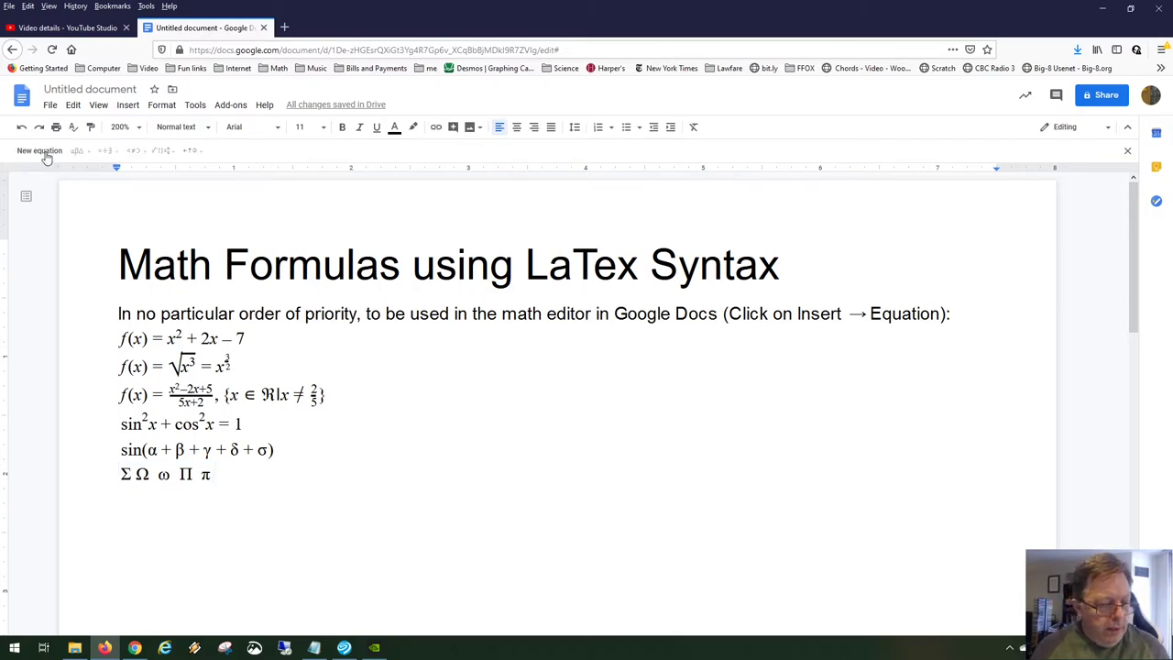
- Insert a new equation on the line below the Greek letters and enter –b² ± 4ac, using \pm for the plus-minus sign
{"action": "key", "text": "Return"}
{"action": "left_click", "coordinate": [41, 151]}
{"action": "type", "text": "-b^2"}
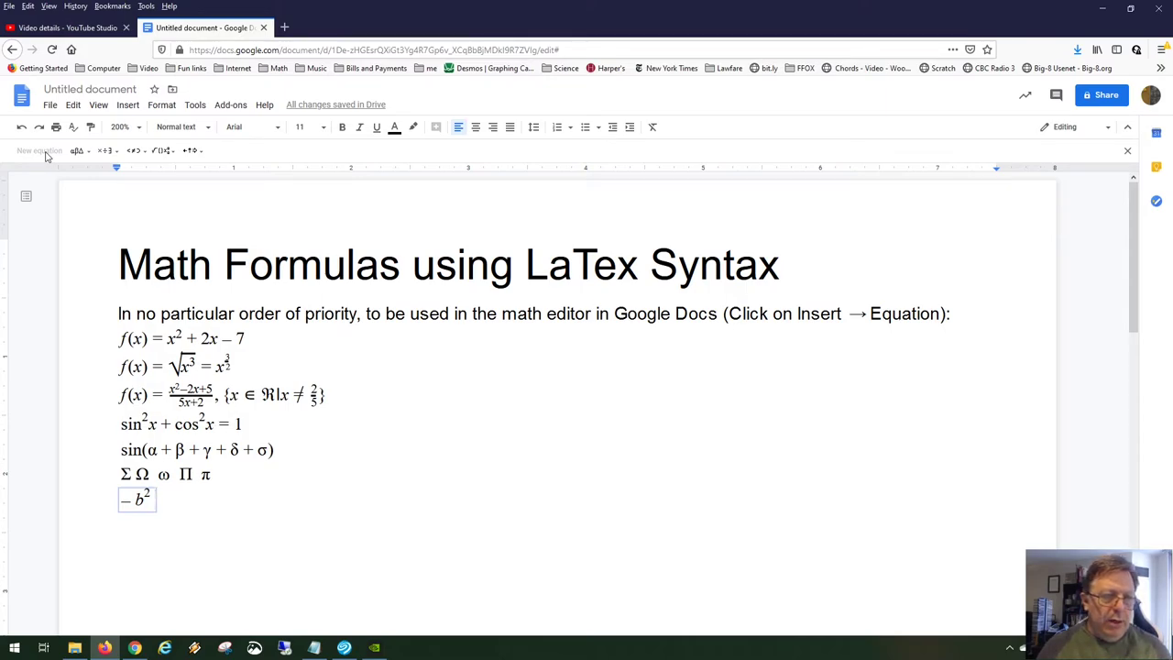
{"action": "type", "text": "\\pm"}
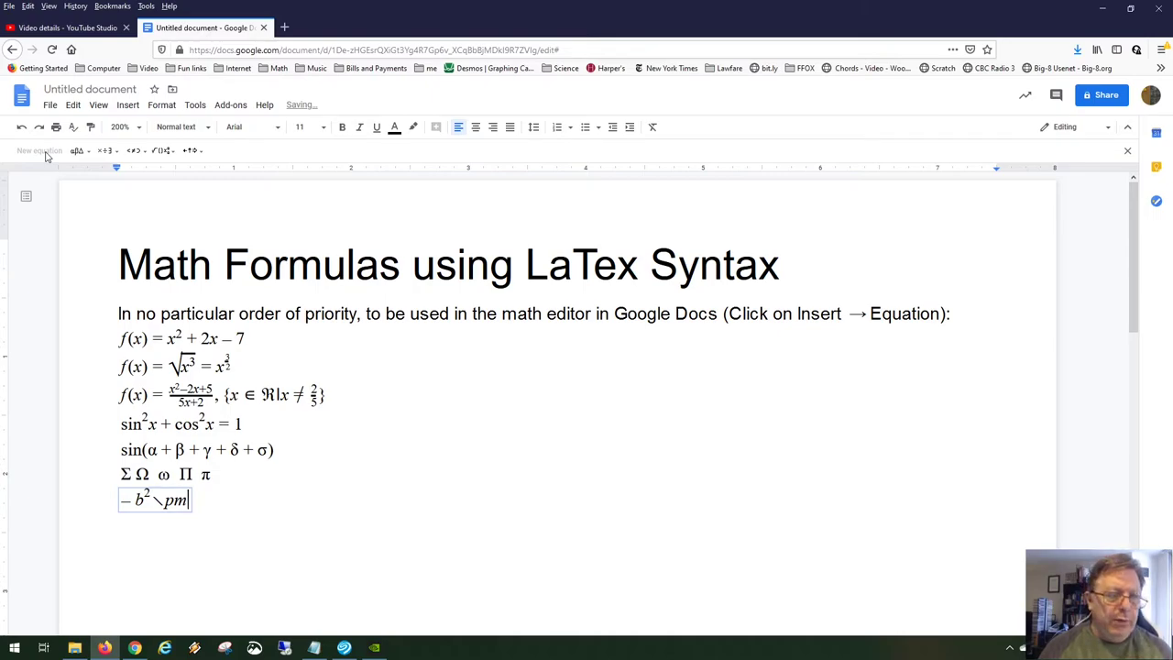
{"action": "type", "text": " 4ac"}
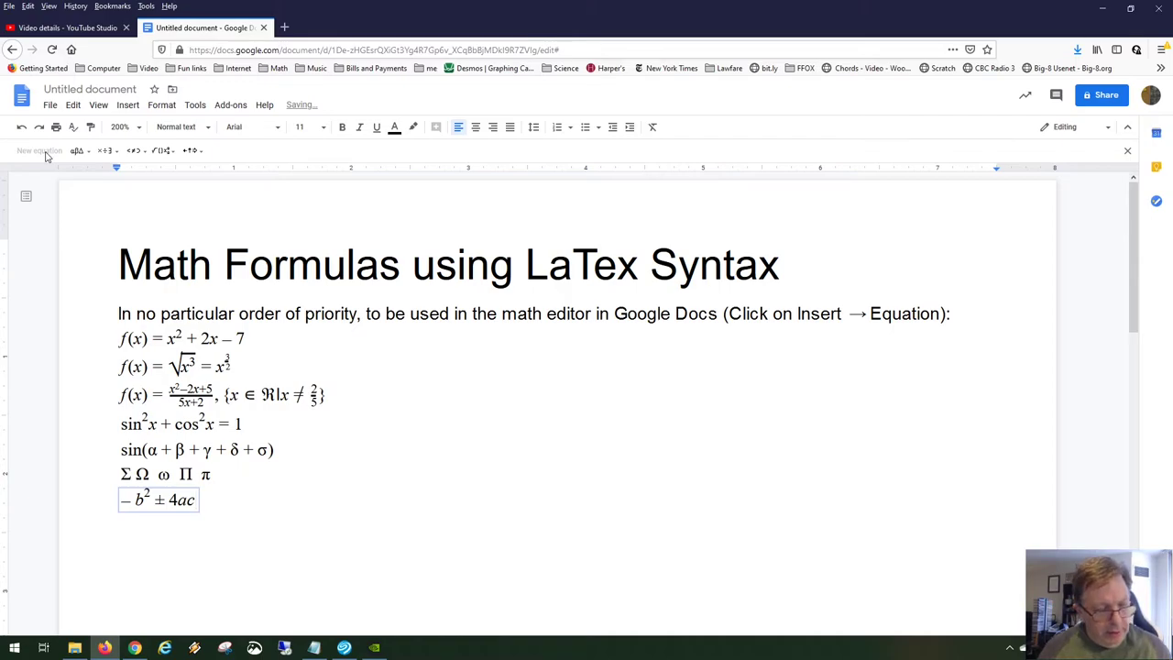
- Remove 4ac and the exponent on b so that the expression reads –b ±
{"action": "key", "text": "BackSpace"}
{"action": "key", "text": "BackSpace"}
{"action": "key", "text": "BackSpace"}
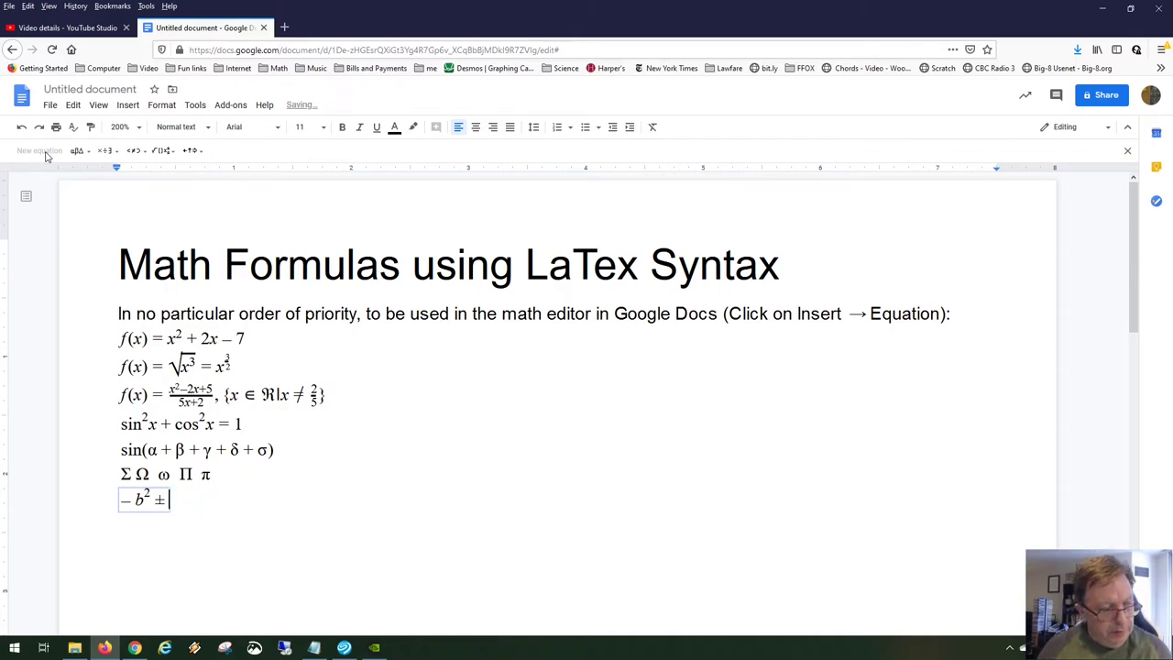
{"action": "key", "text": "BackSpace"}
{"action": "key", "text": "BackSpace"}
{"action": "key", "text": "BackSpace"}
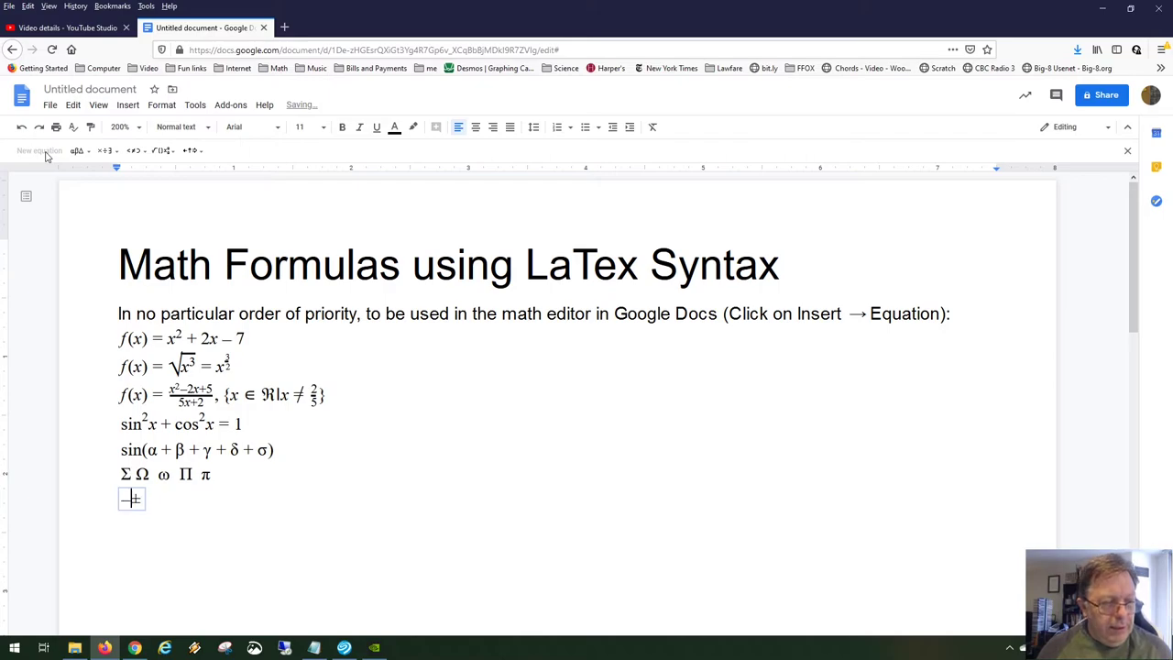
{"action": "type", "text": "b ±"}
{"action": "key", "text": "Right"}
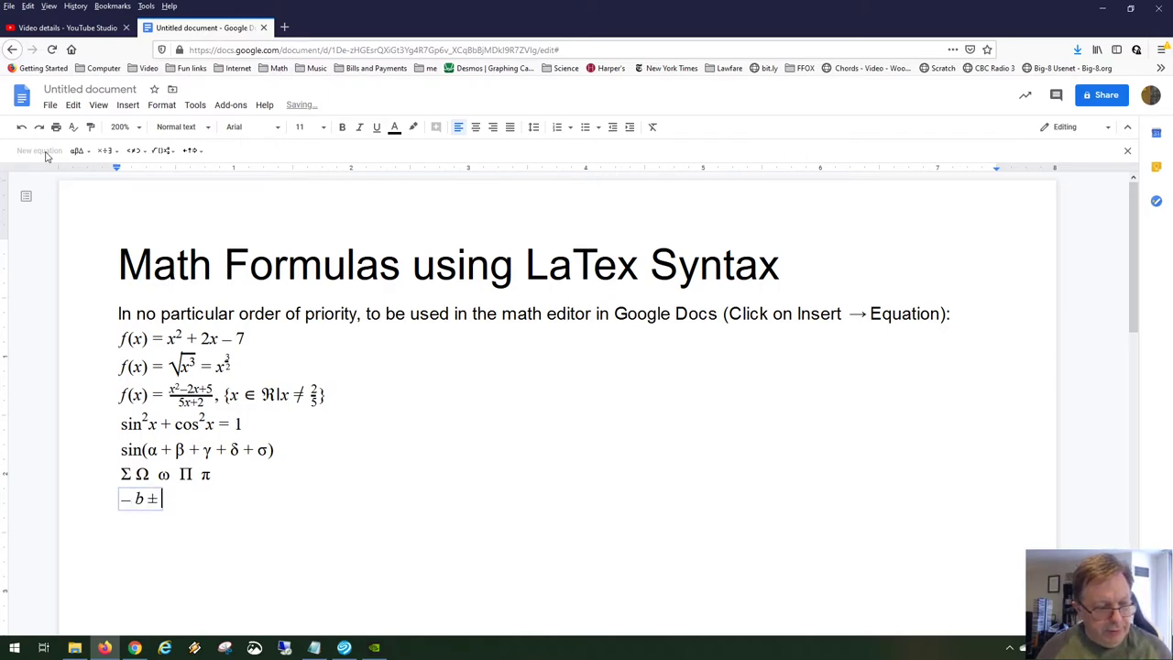
- Add the square root of b² – 4ac after the ± sign using \sqrt
{"action": "type", "text": "\\"}
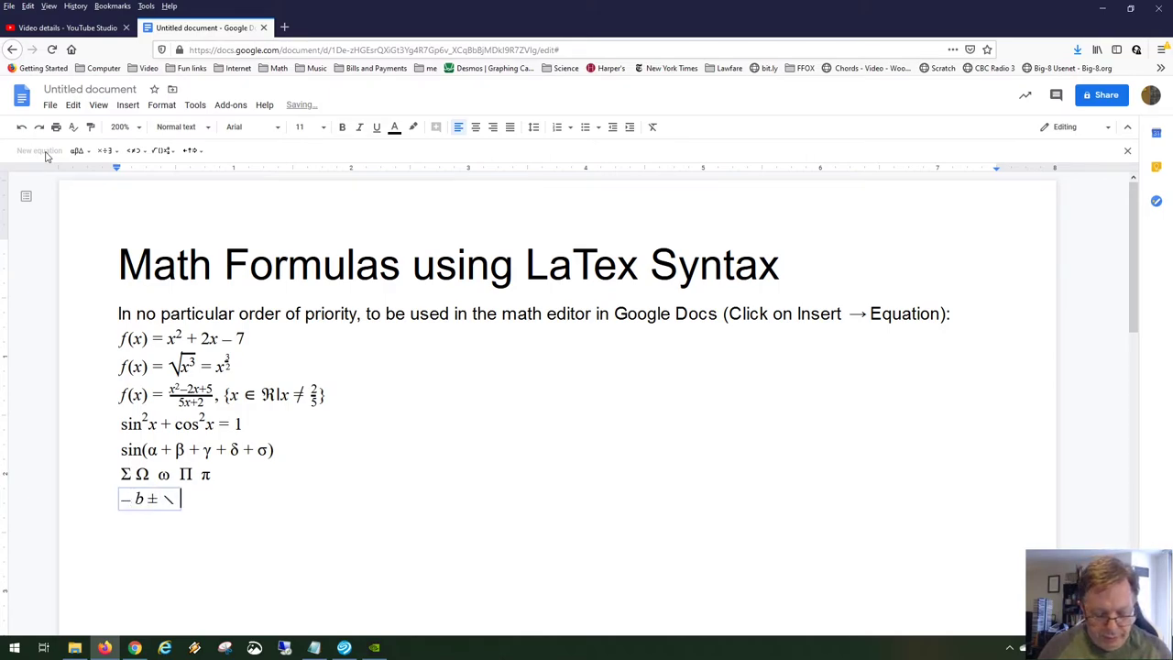
{"action": "type", "text": "sqrt"}
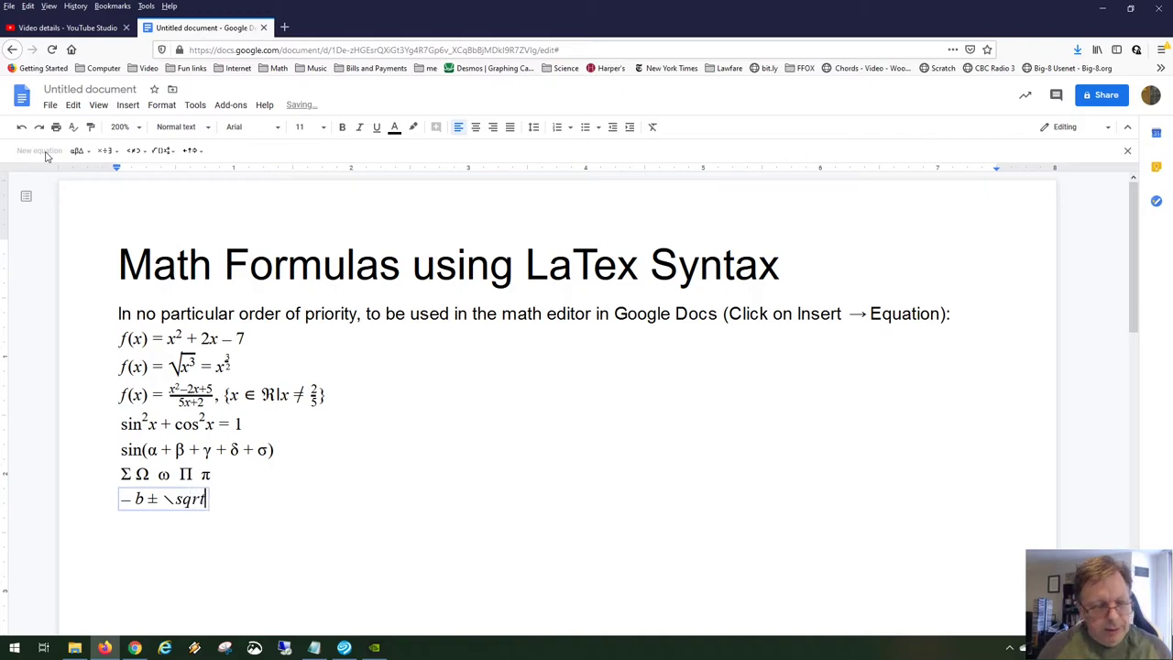
{"action": "type", "text": " sqrt b^2"}
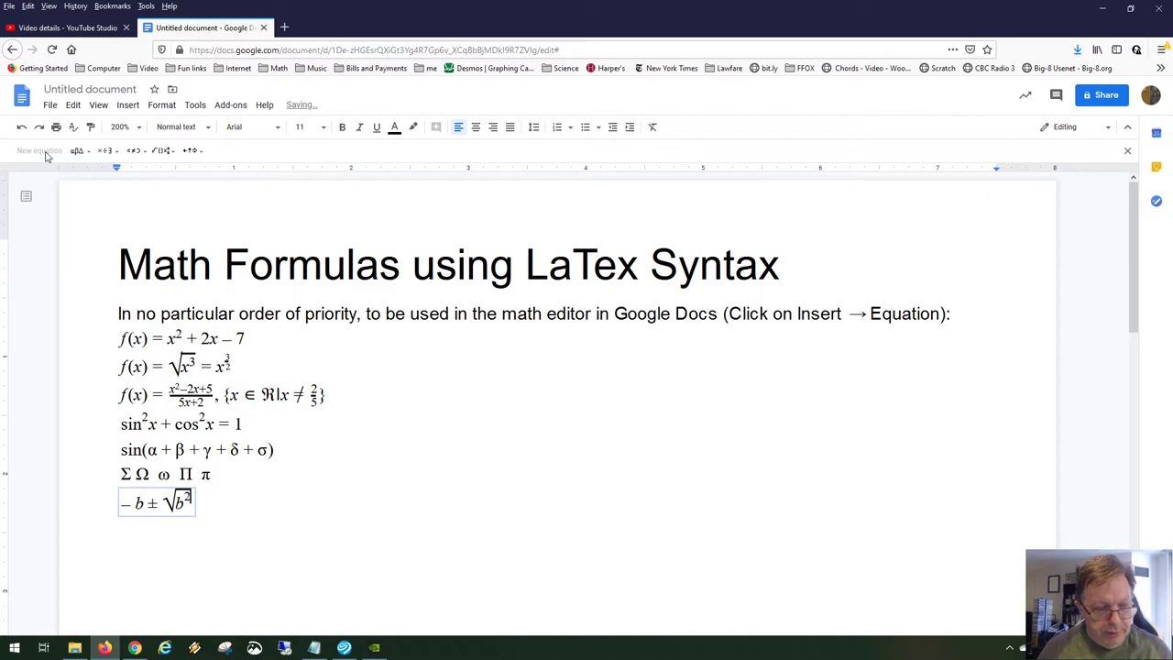
{"action": "key", "text": "Right"}
{"action": "type", "text": "-4a"}
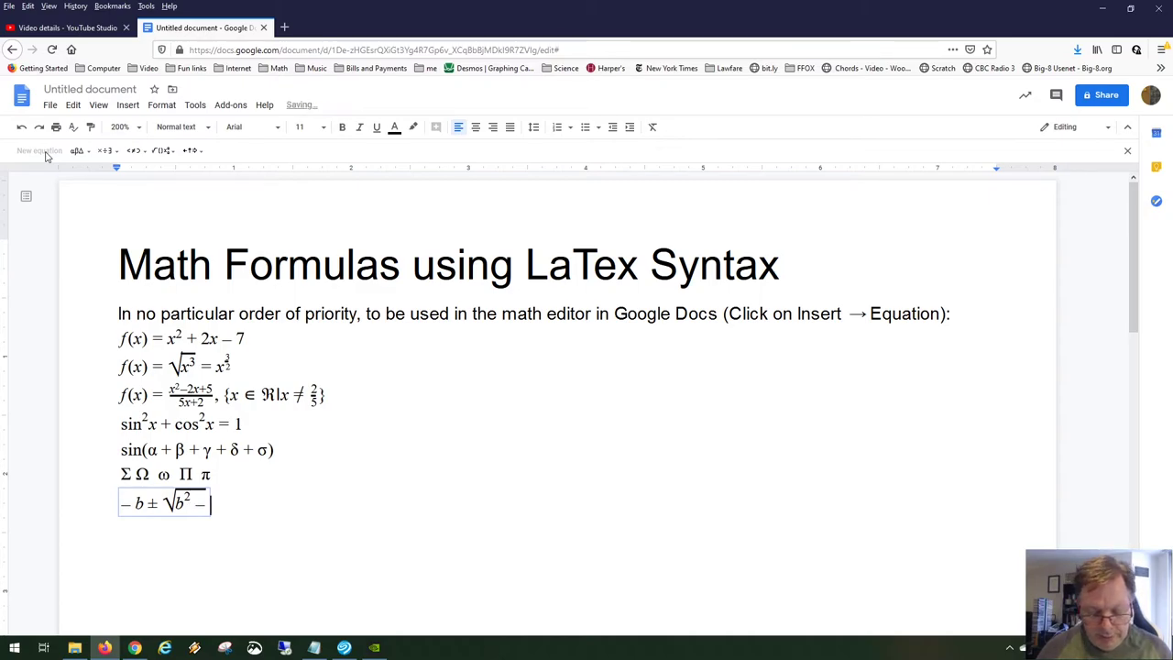
{"action": "type", "text": "c"}
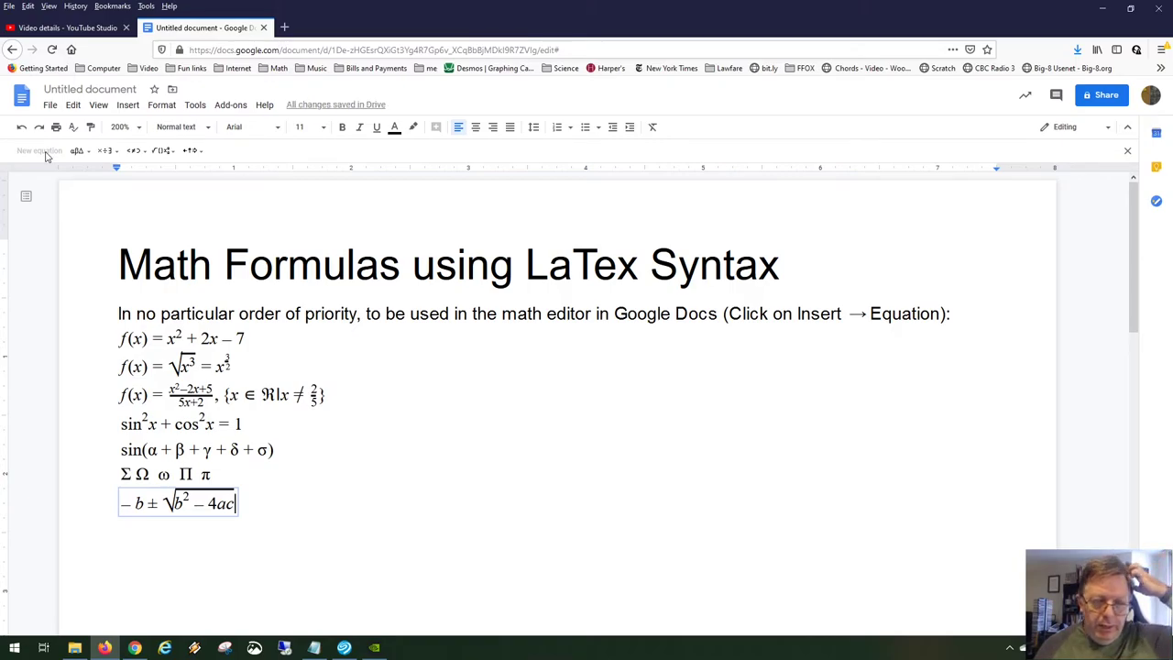
{"action": "key", "text": "Escape"}
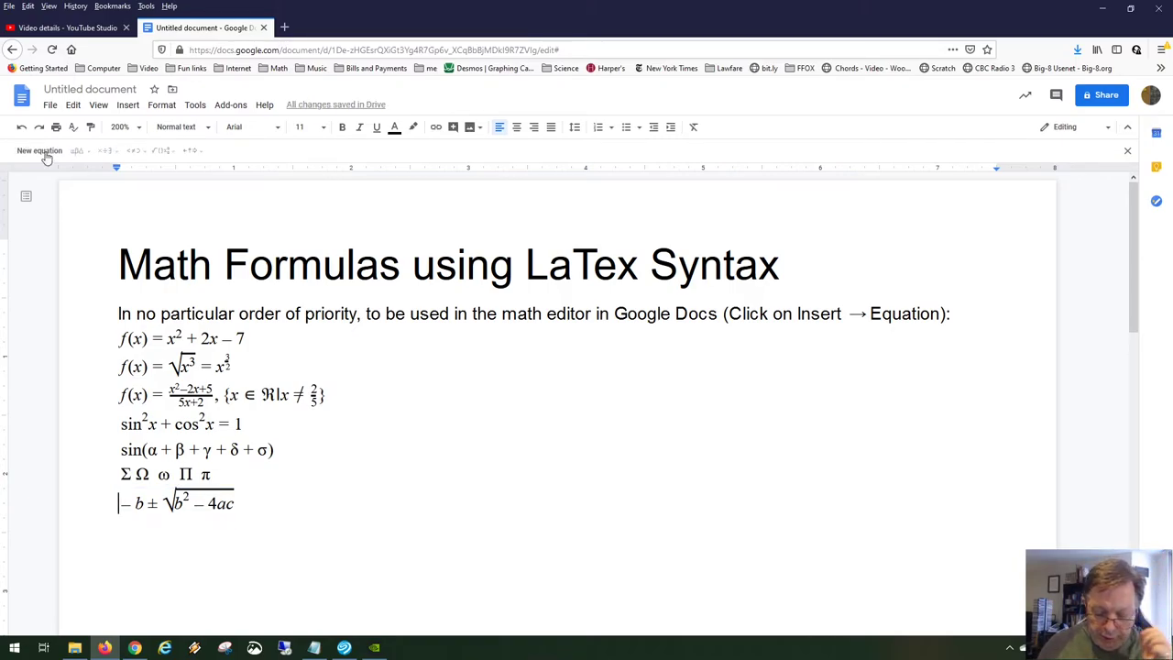
{"action": "type", "text": "\\frac"}
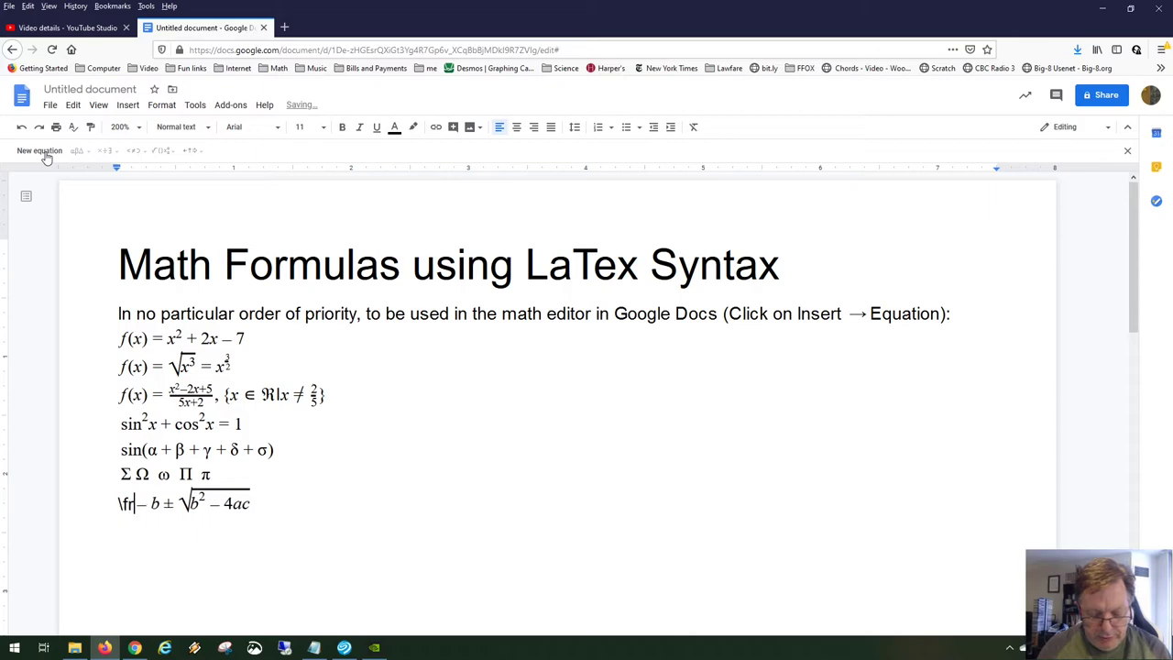
{"action": "key", "text": "BackSpace"}
{"action": "key", "text": "BackSpace"}
{"action": "key", "text": "BackSpace"}
{"action": "key", "text": "BackSpace"}
{"action": "key", "text": "BackSpace"}
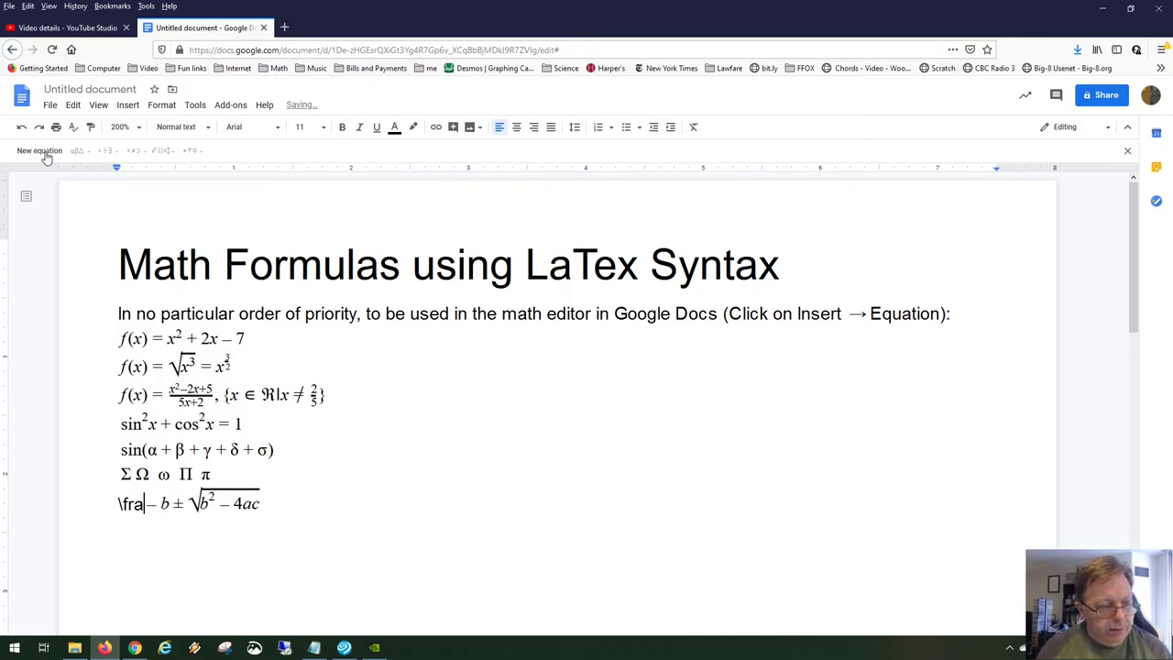
- Turn the expression into a fraction using \frac, with –b ± √(b² – 4ac) as the numerator and 2a as the denominator
{"action": "type", "text": "\\frac"}
{"action": "key", "text": "space"}
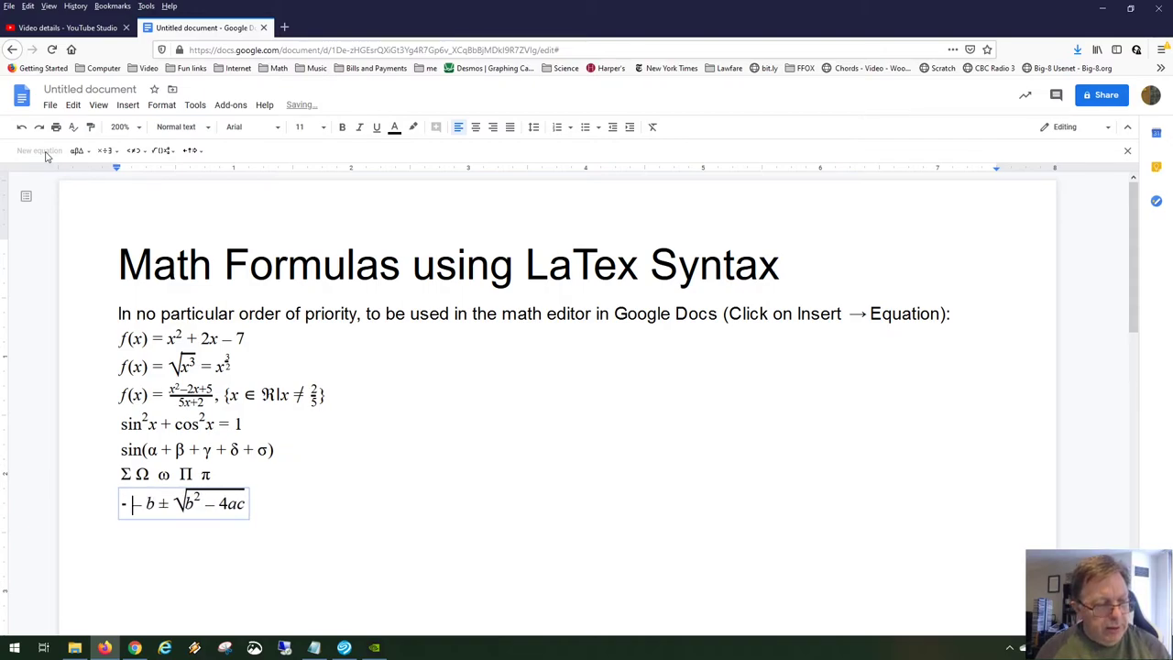
{"action": "key", "text": "shift+Right"}
{"action": "key", "text": "shift+End"}
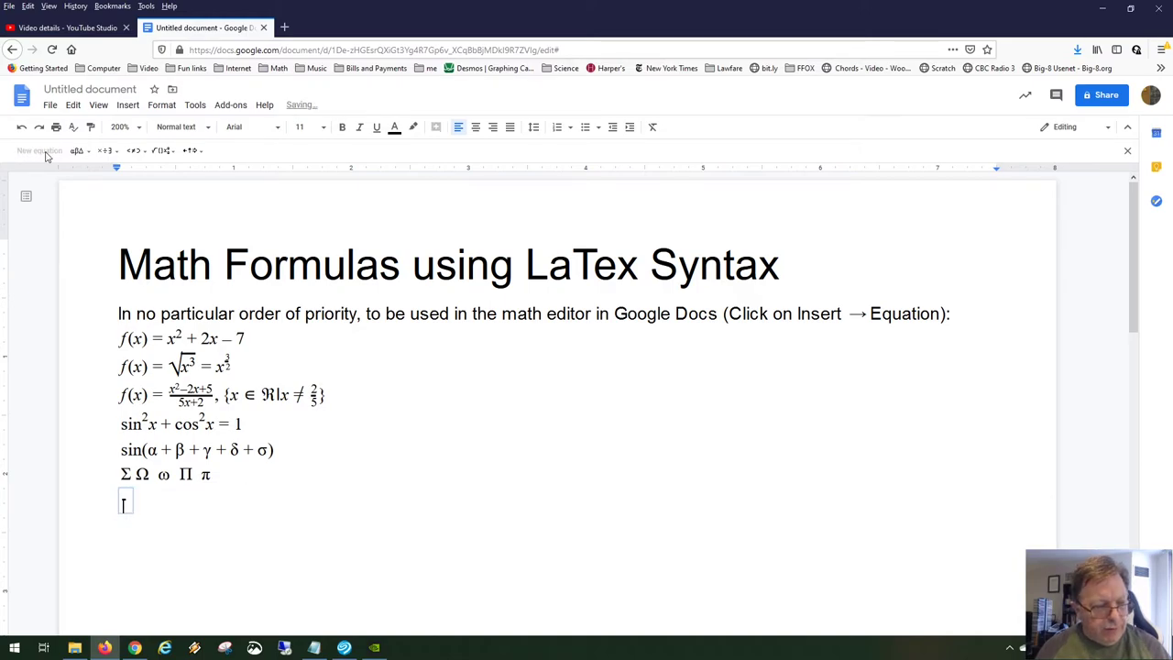
{"action": "key", "text": "Up"}
{"action": "key", "text": "Down"}
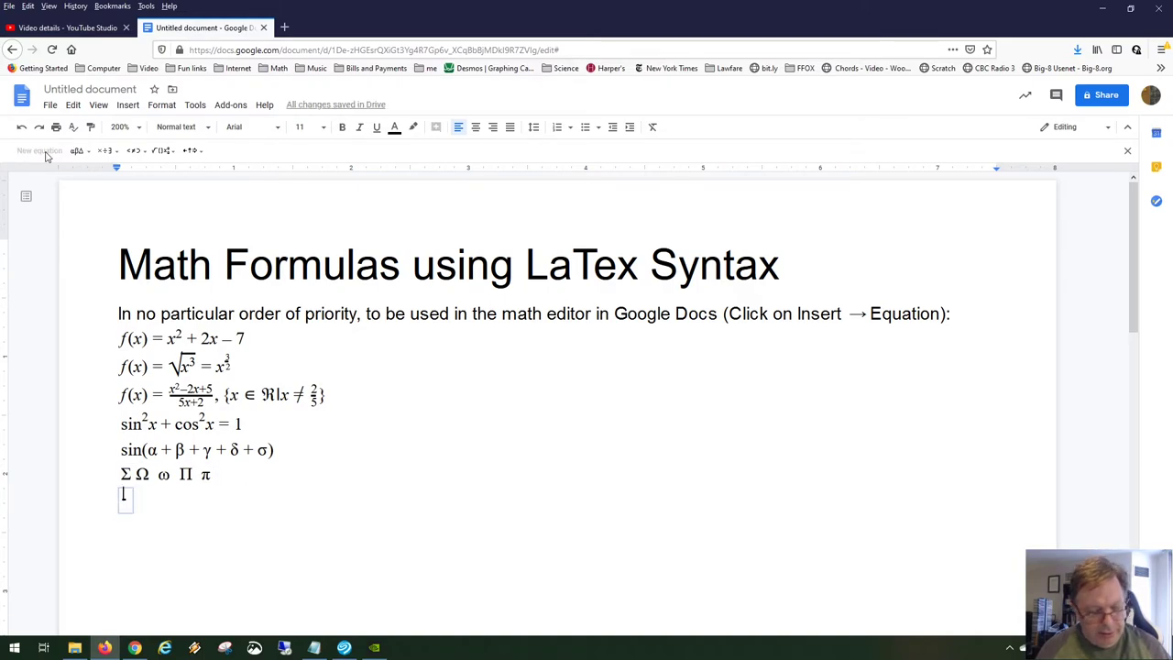
{"action": "key", "text": "ctrl+v"}
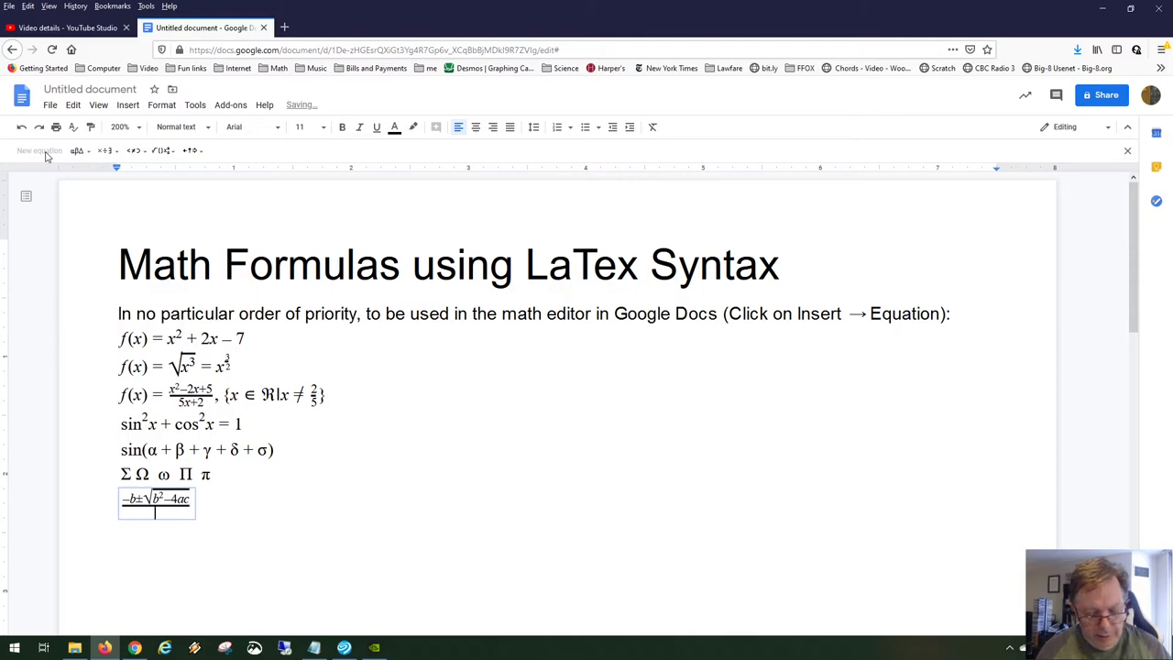
{"action": "type", "text": "2a"}
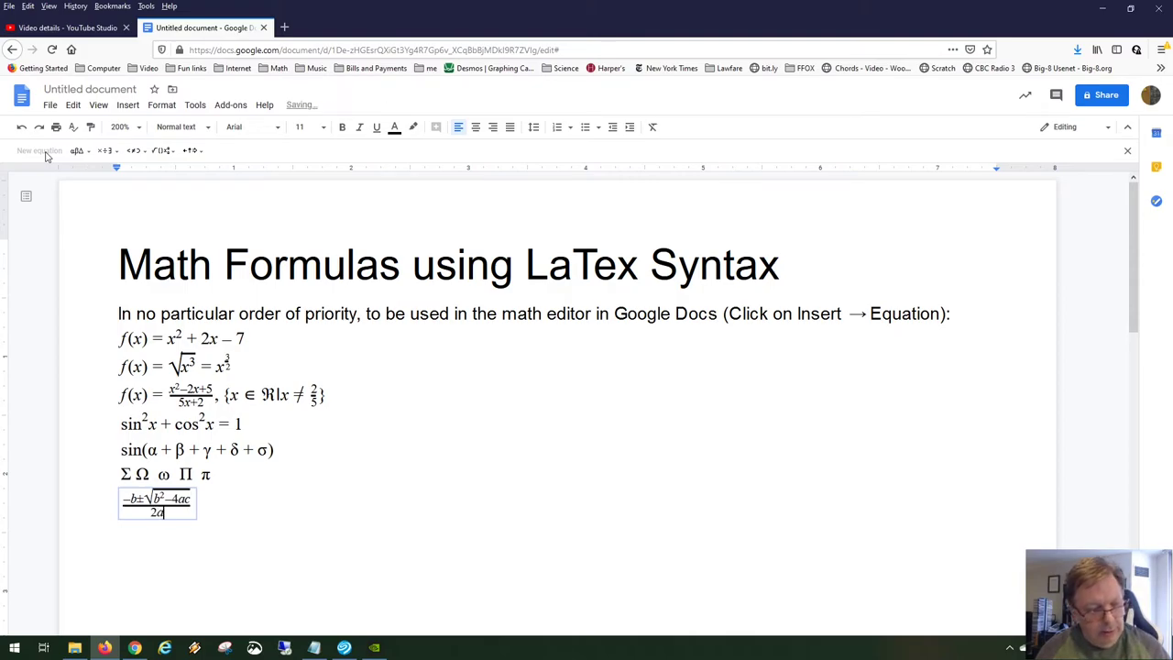
- Put x = in front of the fraction inside the same equation
{"action": "key", "text": "Right"}
{"action": "key", "text": "Escape"}
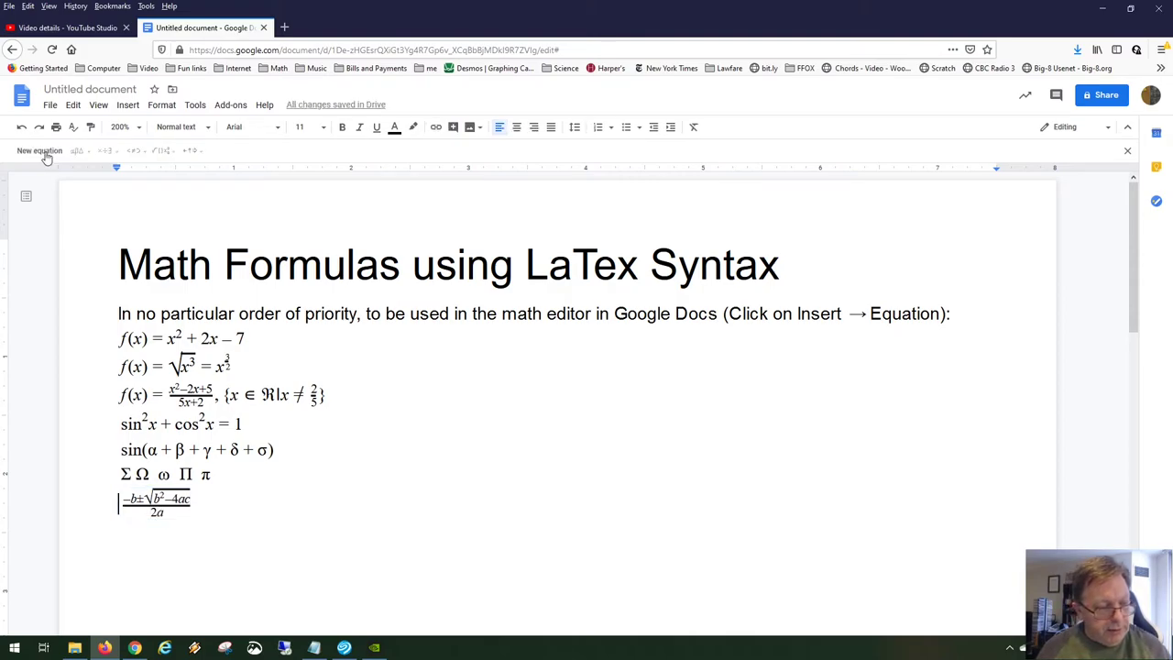
{"action": "key", "text": "Down"}
{"action": "key", "text": "Right"}
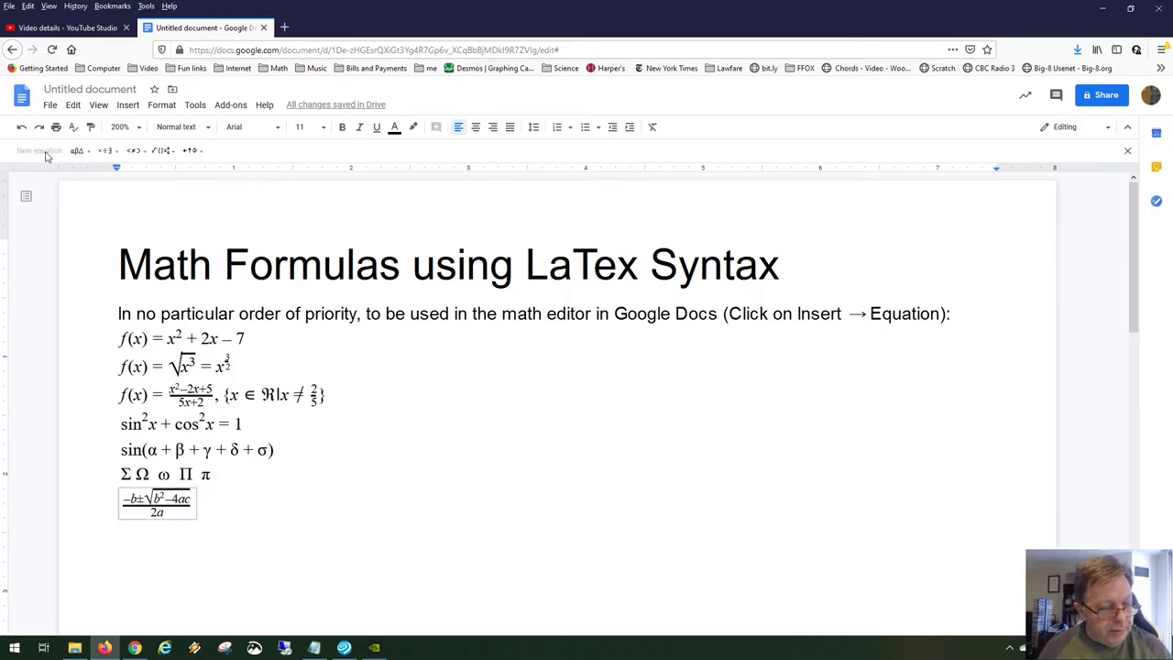
{"action": "type", "text": "x="}
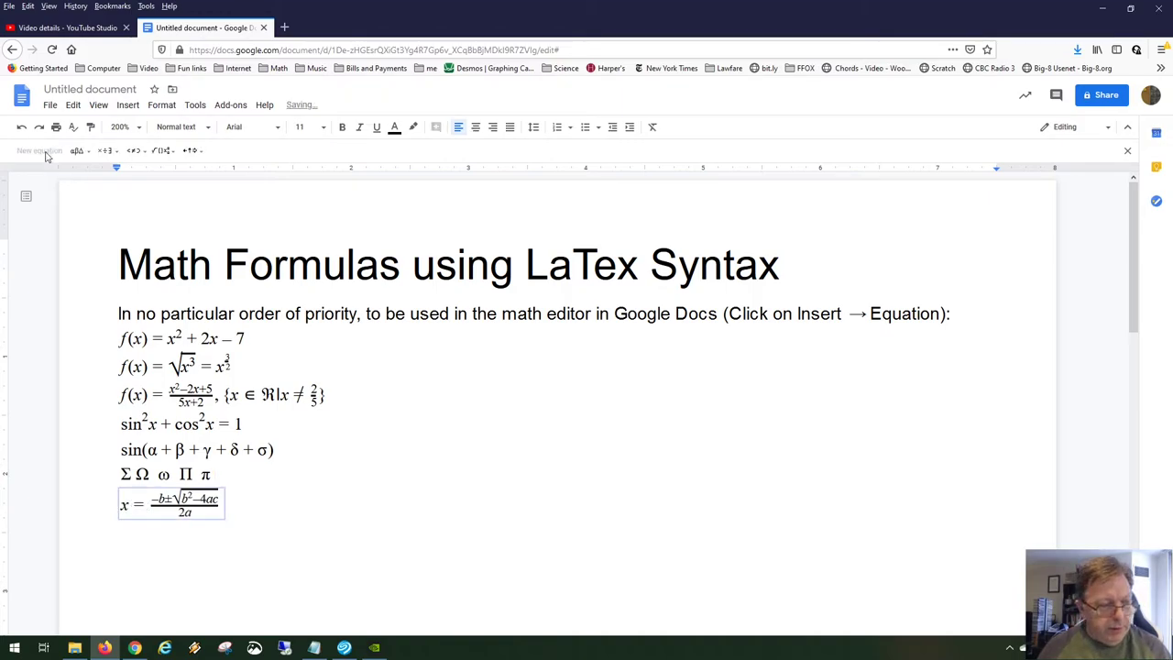
- Finish the quadratic formula equation and start a new line beneath it
{"action": "key", "text": "Escape"}
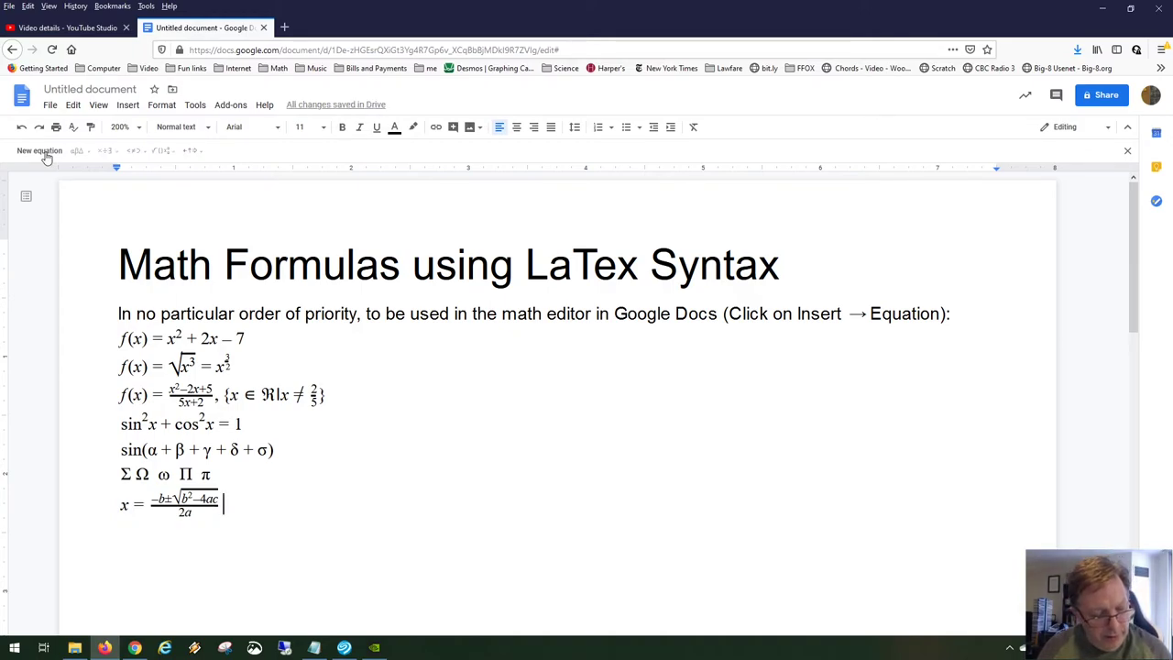
{"action": "key", "text": "Return"}
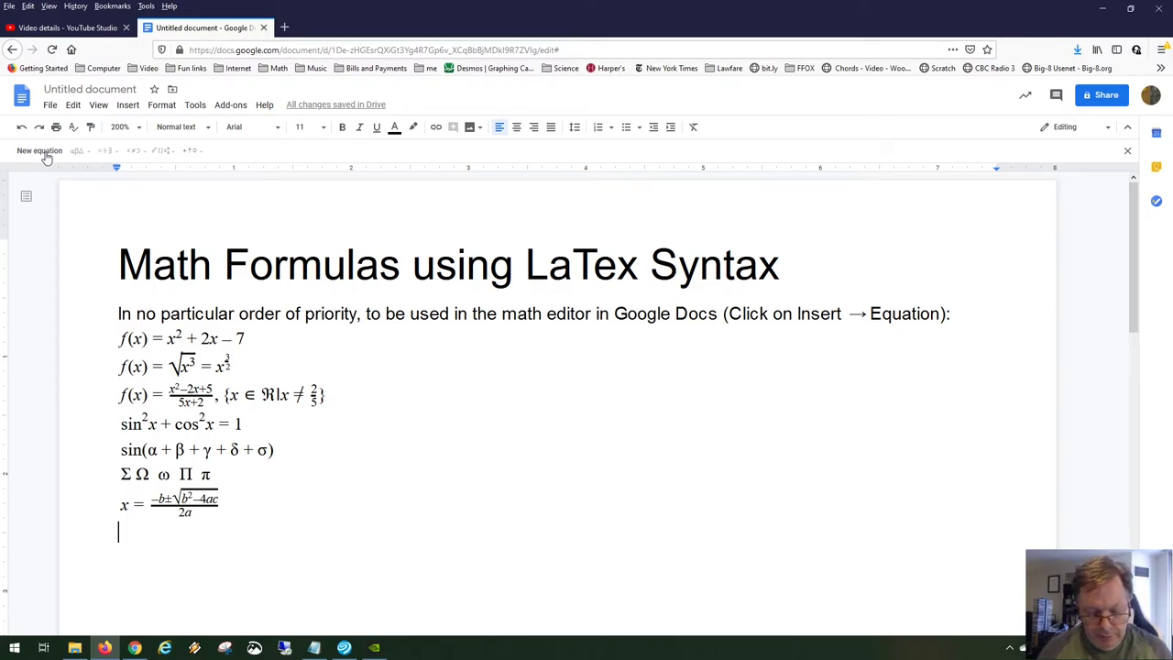
{"action": "type", "text": "ab"}
{"action": "key", "text": "BackSpace"}
{"action": "key", "text": "BackSpace"}
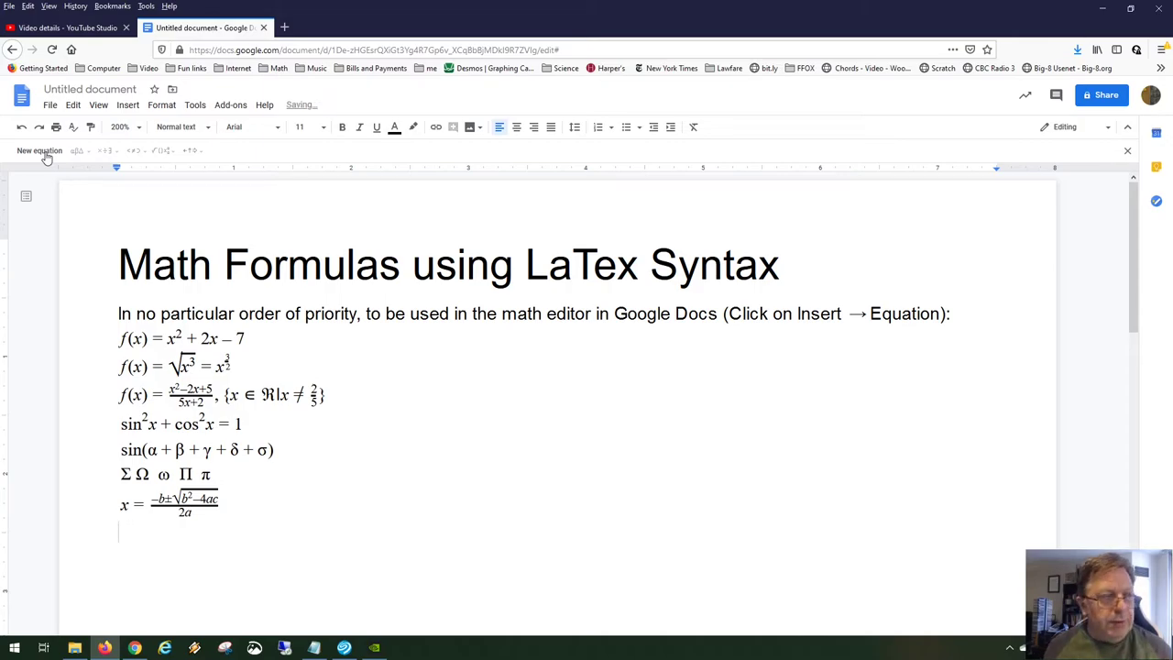
- Insert a new equation on the empty line reading ab = a × b, with \times for the multiplication sign
{"action": "left_click", "coordinate": [41, 151]}
{"action": "type", "text": "ab"}
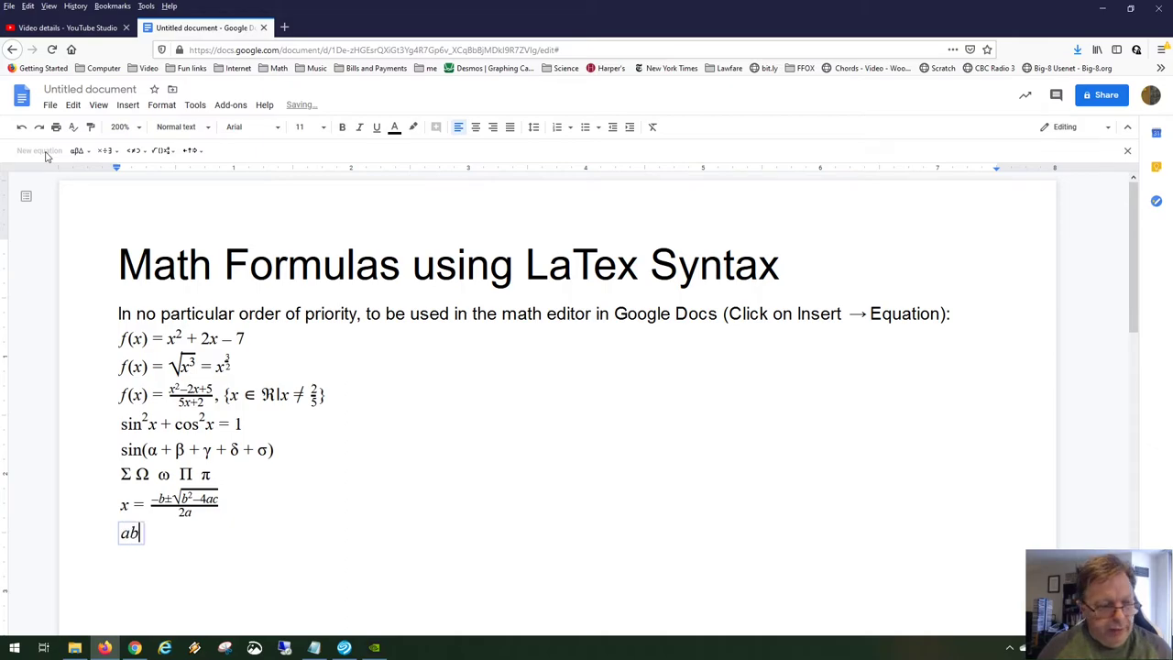
{"action": "type", "text": " ="}
{"action": "type", "text": "a\\time"}
{"action": "type", "text": "s "}
{"action": "type", "text": "b"}
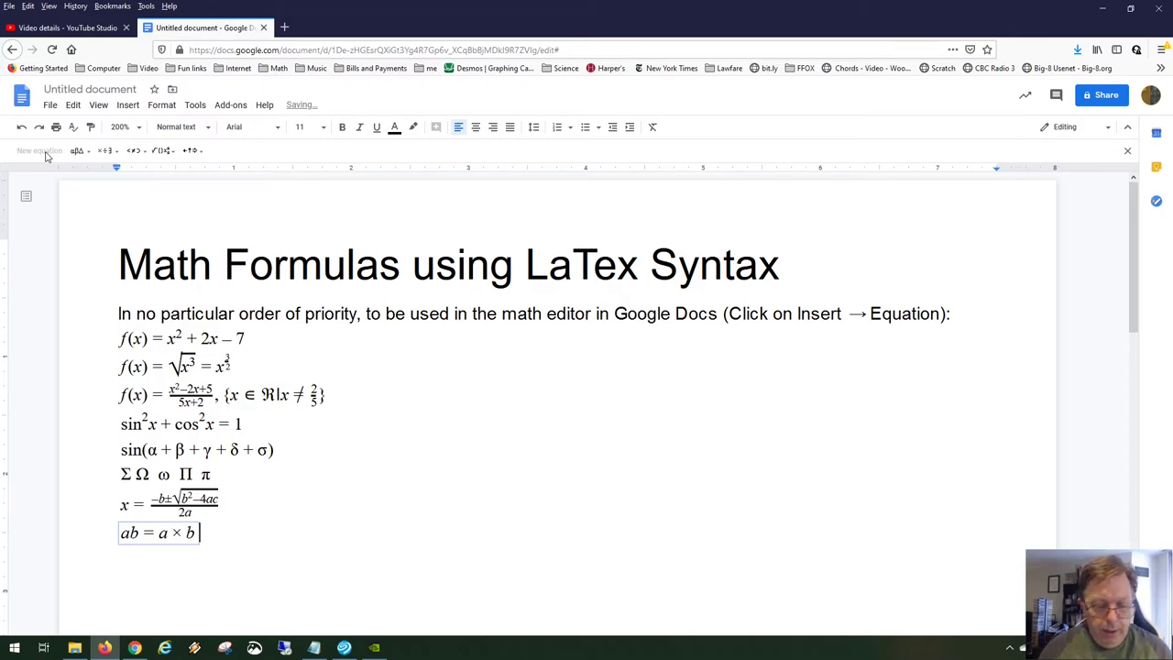
- Extend the equation with = a · b, using \cdot for the dot, and start a new line below
{"action": "type", "text": "="}
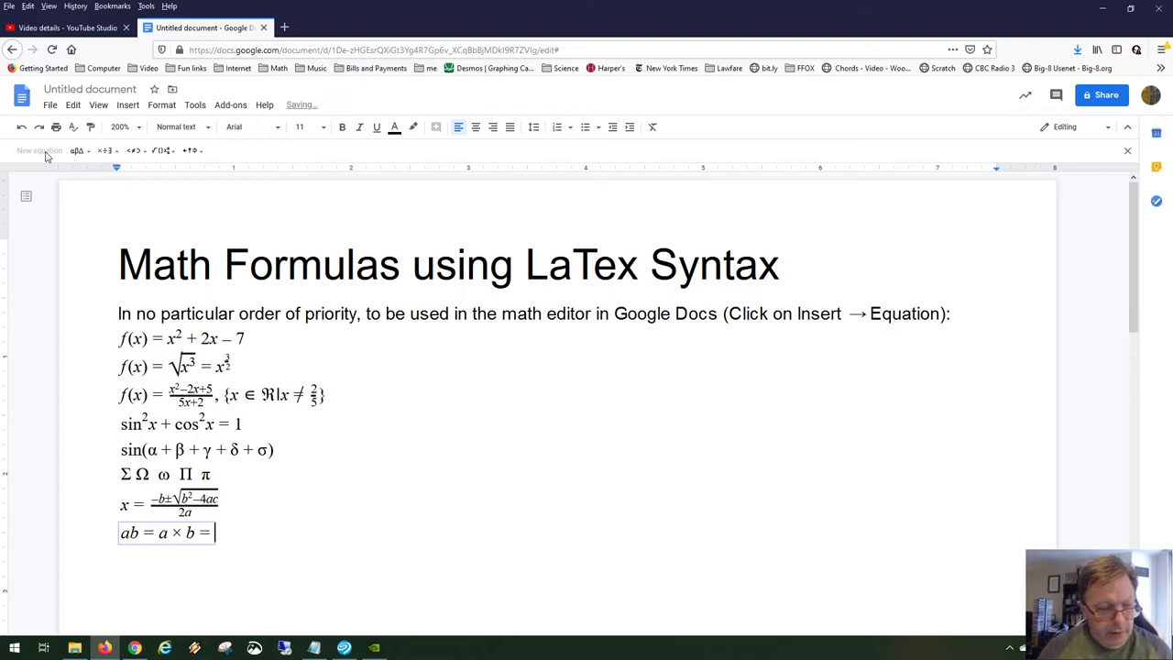
{"action": "type", "text": "a\\"}
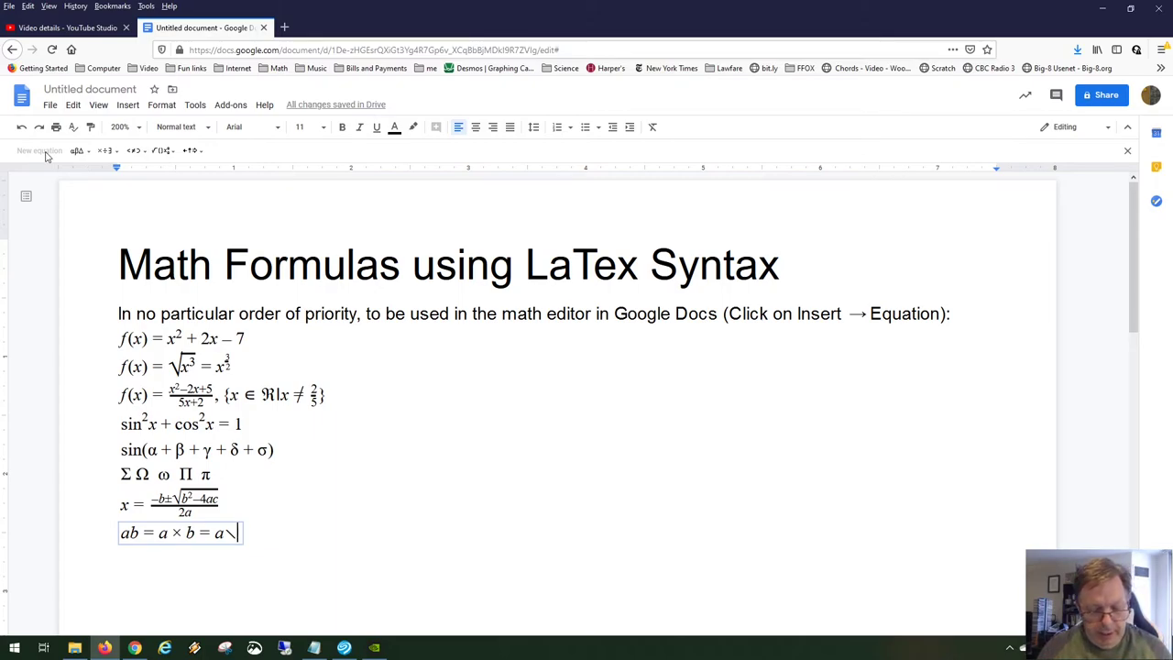
{"action": "type", "text": "cdot "}
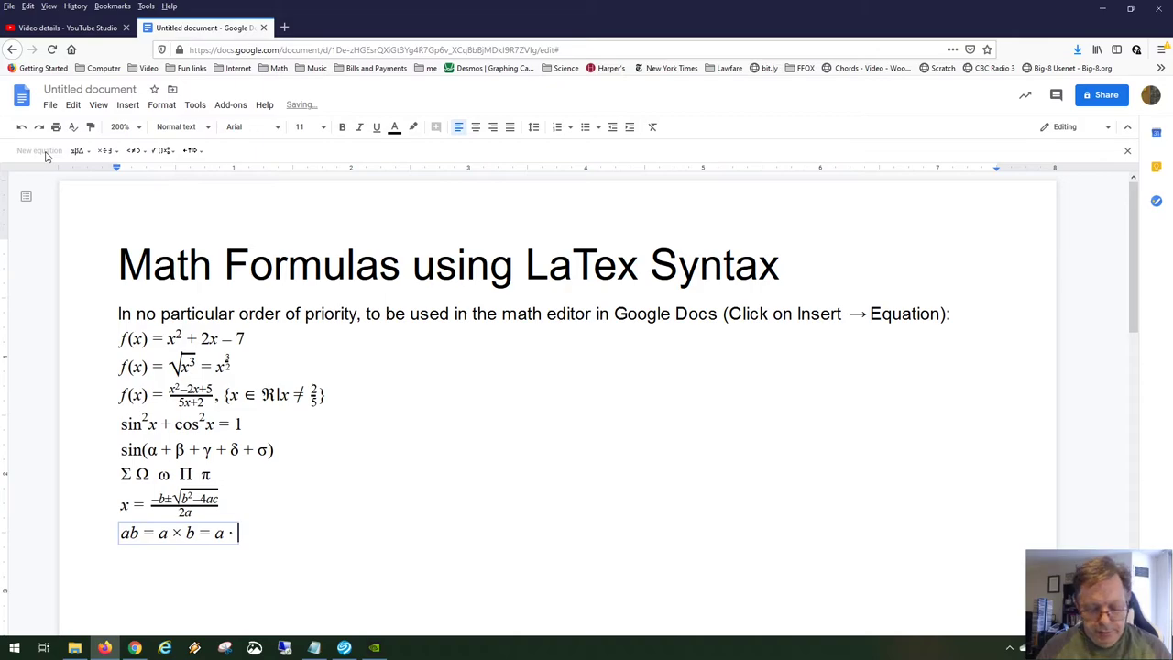
{"action": "type", "text": "b"}
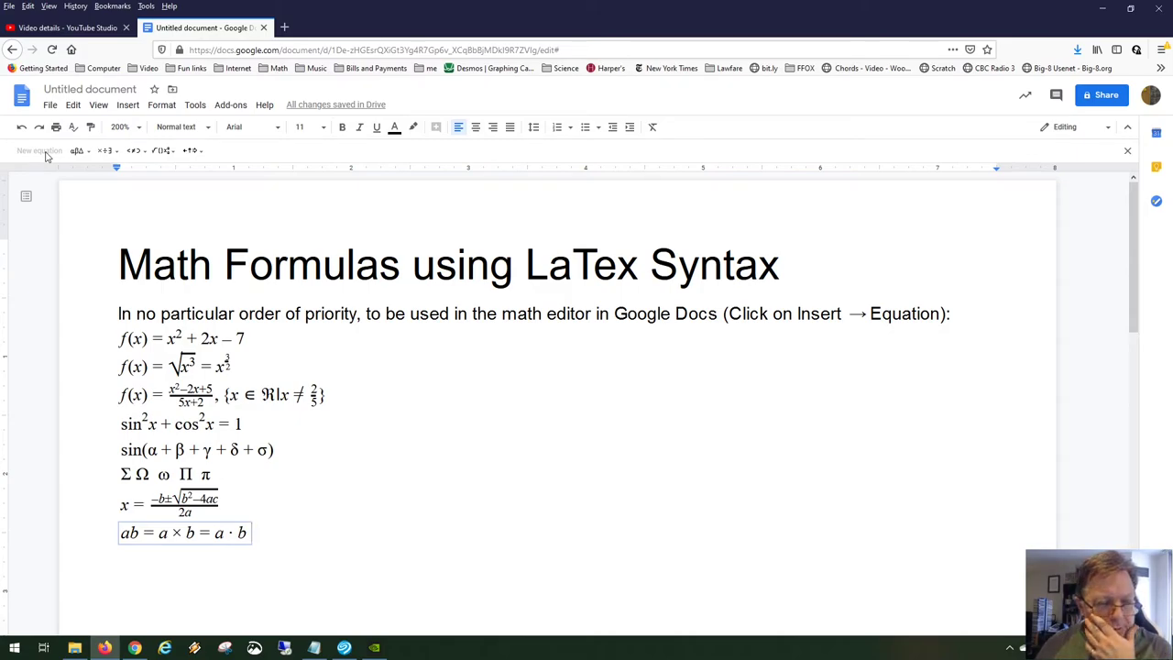
{"action": "key", "text": "Return"}
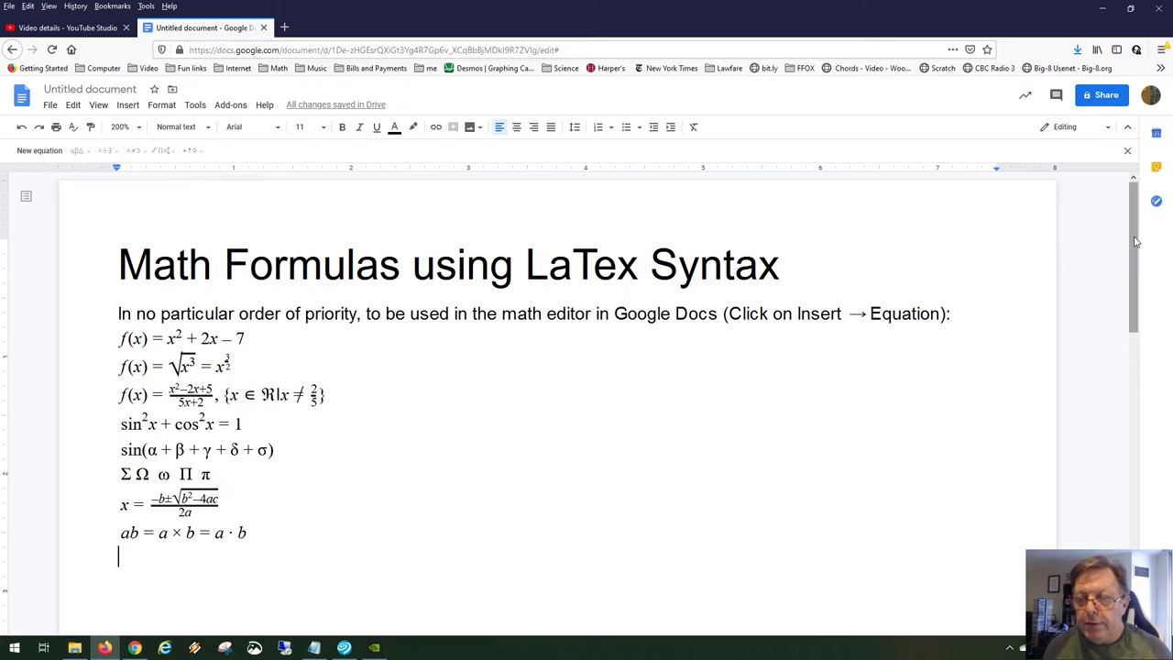
- Insert a new equation on the empty line containing the fraction a over b, built with \frac
{"action": "left_click_drag", "start_coordinate": [1132, 246], "coordinate": [1133, 302]}
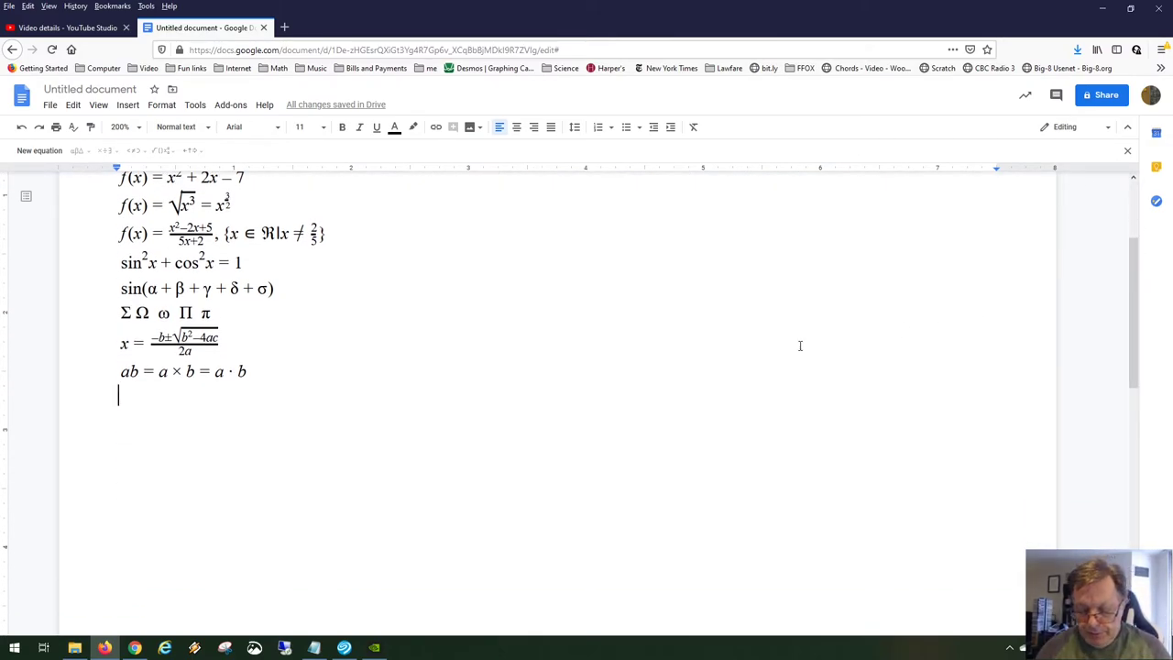
{"action": "type", "text": "\\"}
{"action": "key", "text": "BackSpace"}
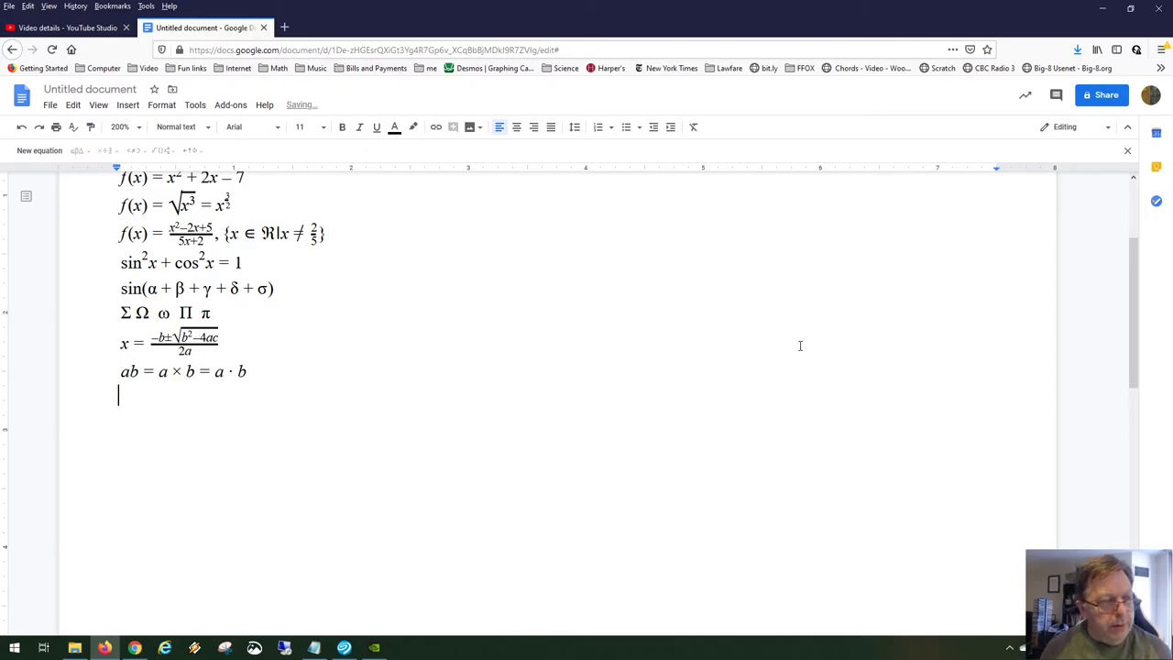
{"action": "left_click", "coordinate": [50, 152]}
{"action": "type", "text": "\\fa"}
{"action": "key", "text": "BackSpace"}
{"action": "type", "text": "rac "}
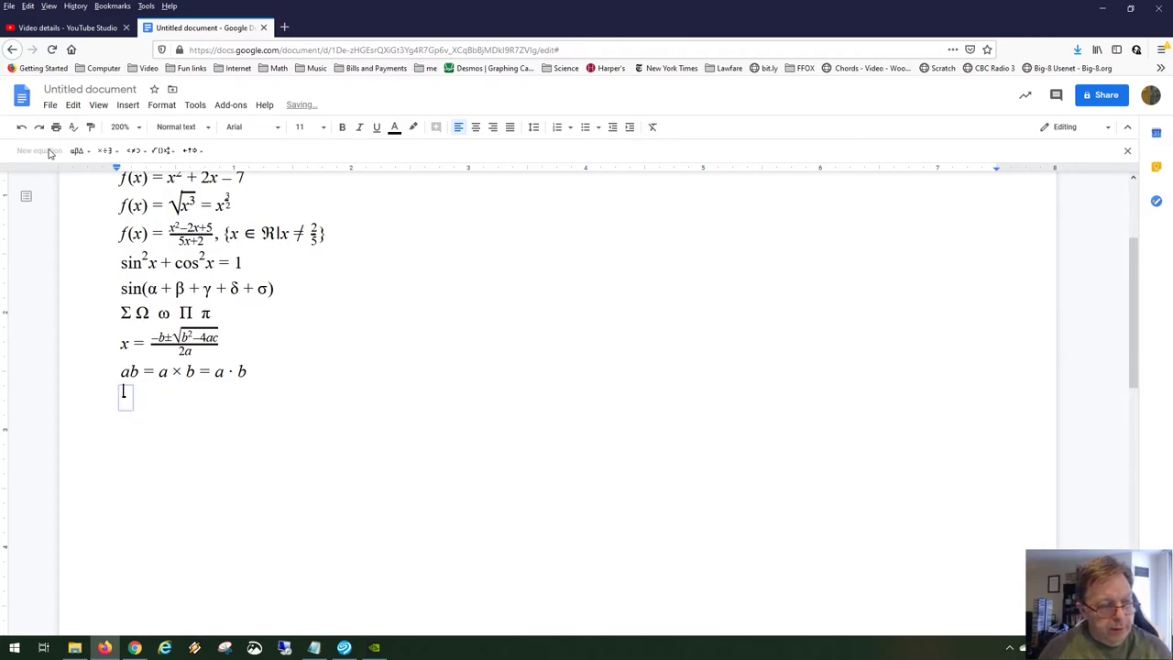
{"action": "type", "text": "a"}
{"action": "key", "text": "Down"}
{"action": "type", "text": "b"}
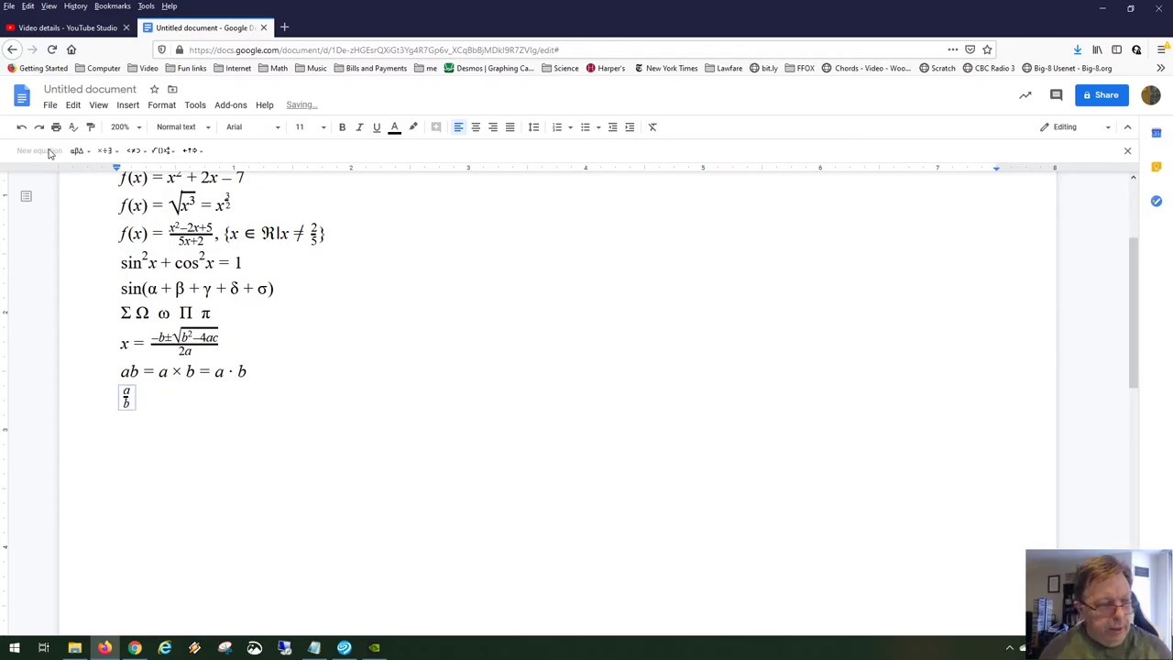
- Add a division sign with \div and a second \frac fraction of c+d over e+f after a/b, and leave the equation
{"action": "key", "text": "Right"}
{"action": "type", "text": "\\div "}
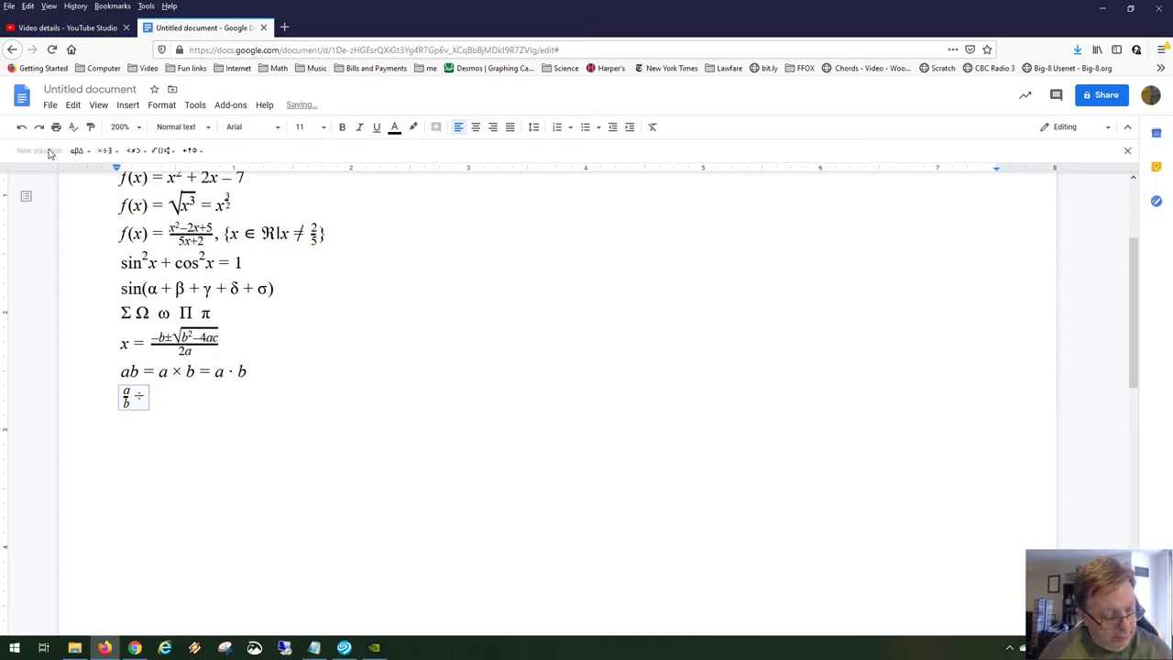
{"action": "type", "text": "\\"}
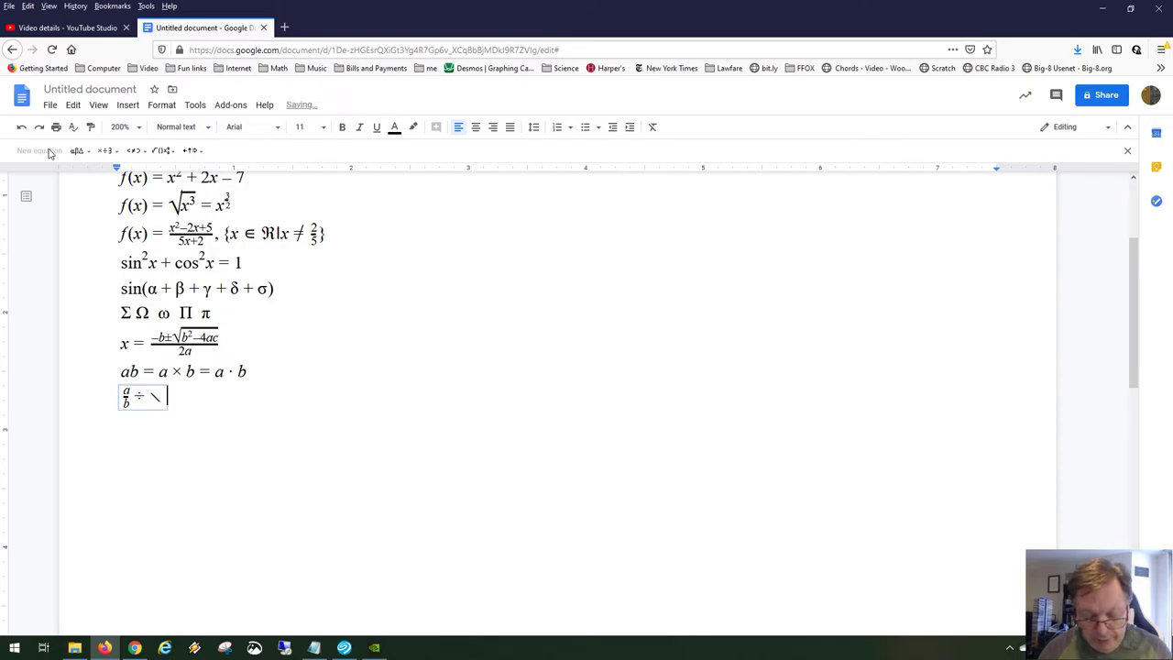
{"action": "type", "text": "frac c+d)/"}
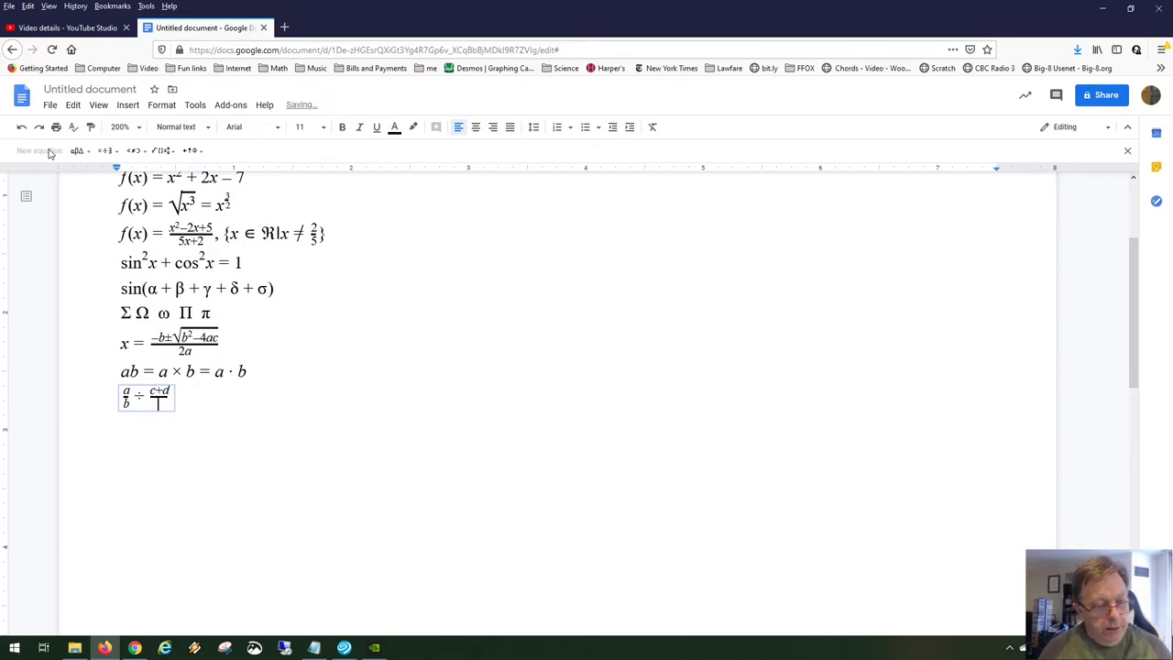
{"action": "type", "text": "+f"}
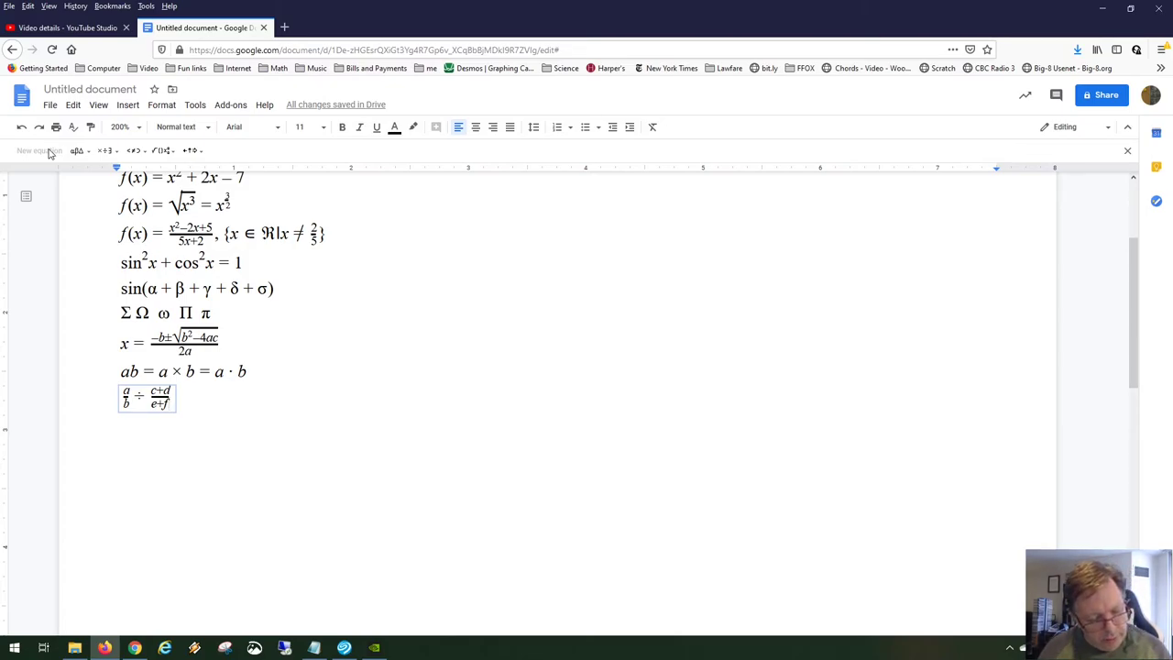
{"action": "key", "text": "Right"}
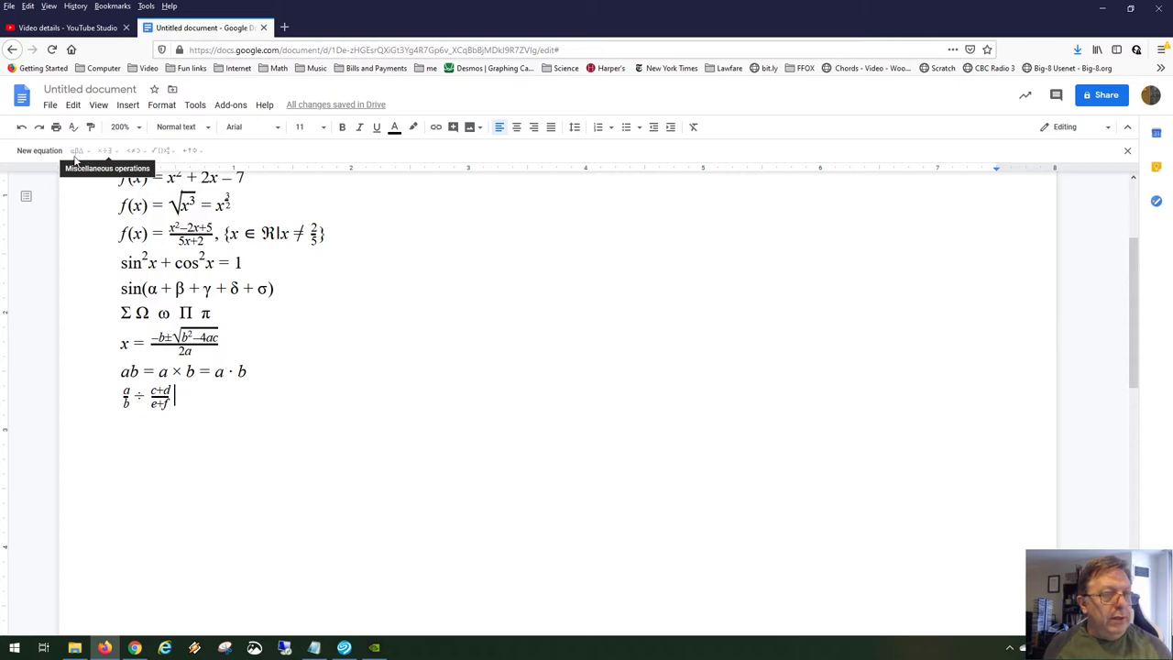
{"action": "left_click", "coordinate": [44, 152]}
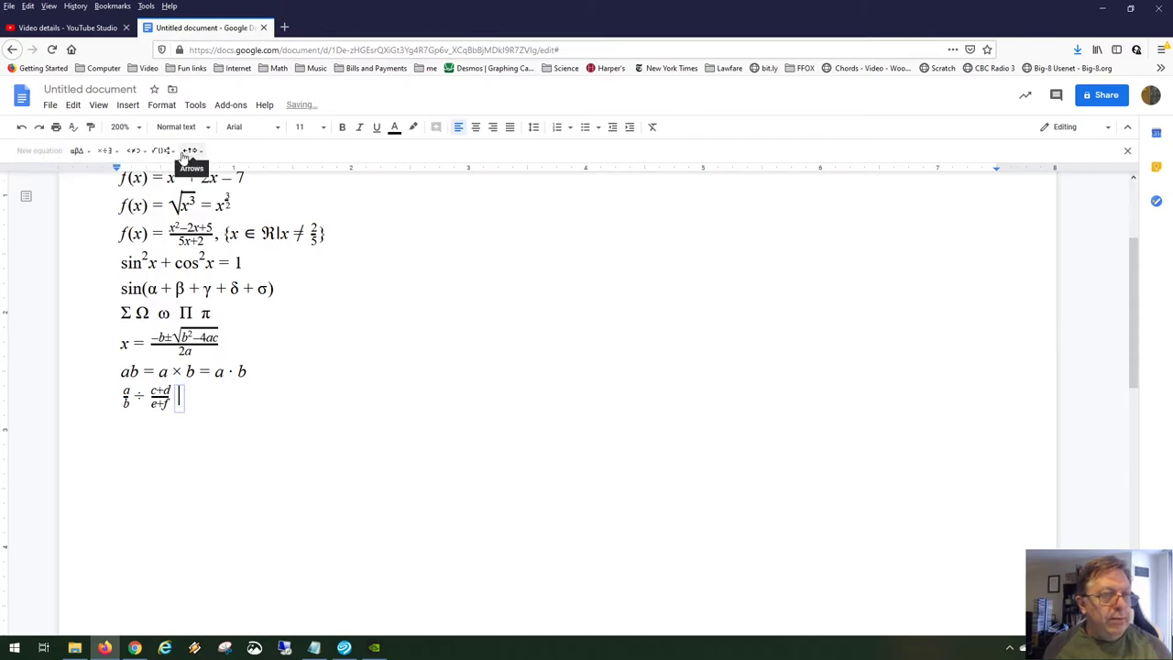
{"action": "left_click", "coordinate": [90, 154]}
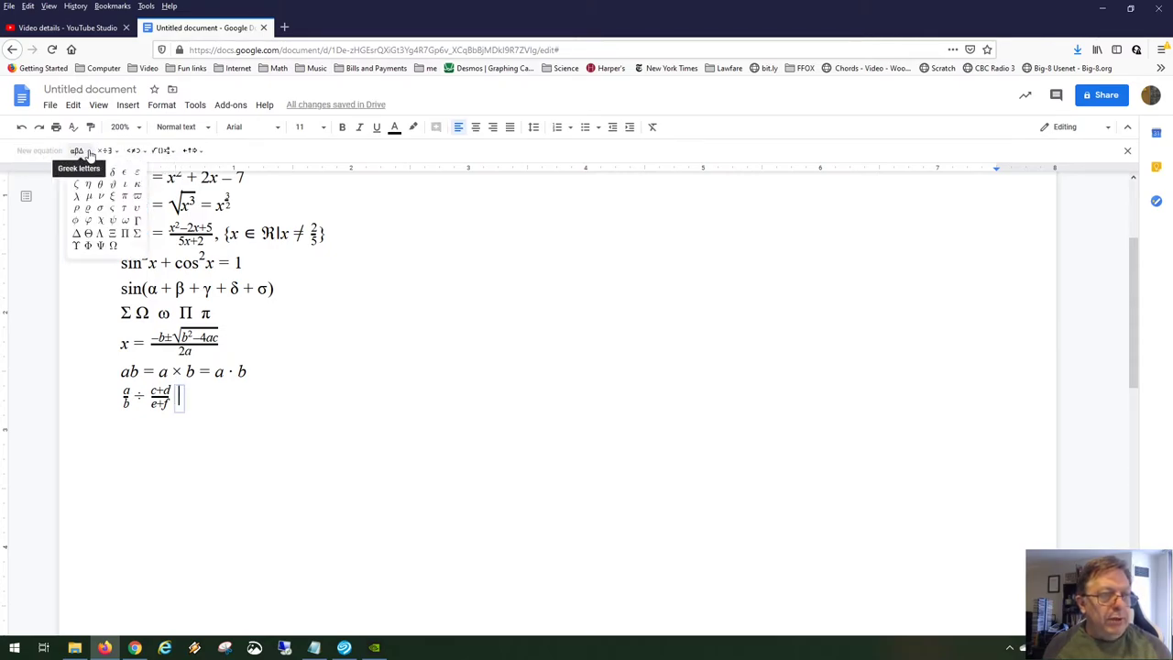
{"action": "left_click", "coordinate": [90, 153]}
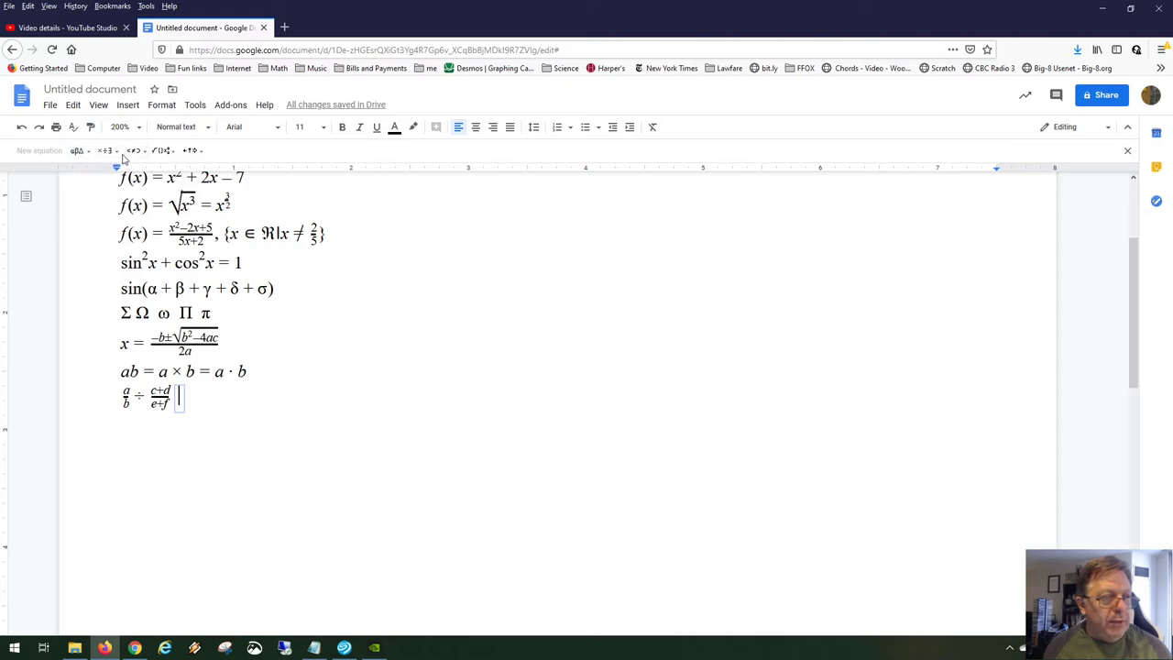
{"action": "left_click", "coordinate": [117, 155]}
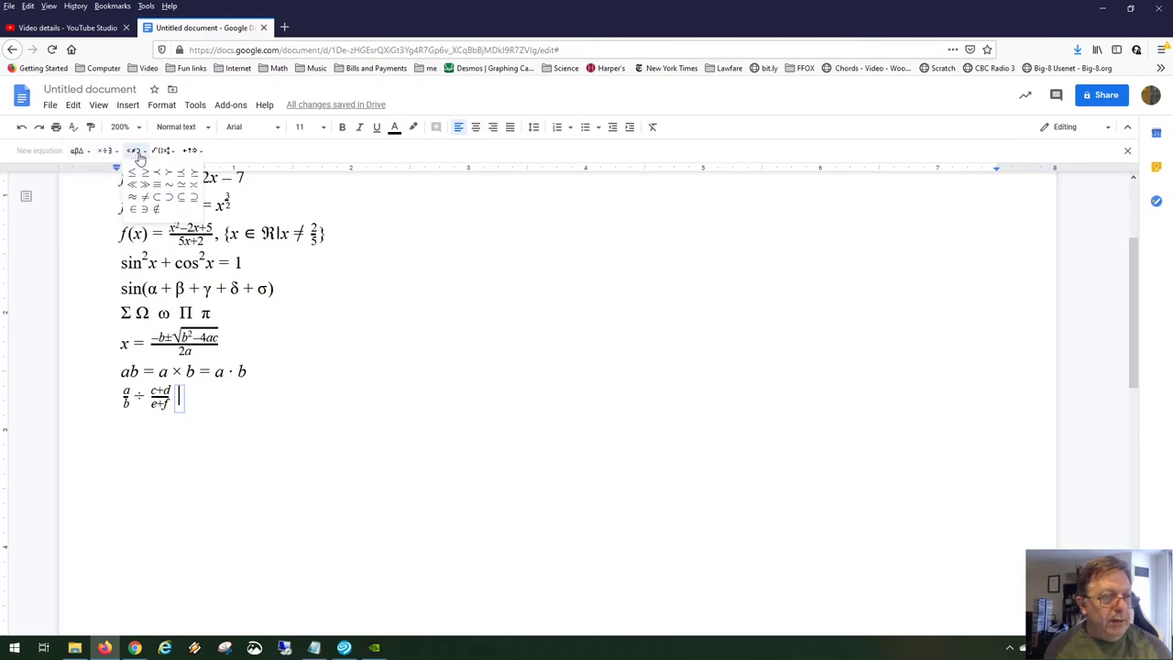
{"action": "left_click", "coordinate": [173, 156]}
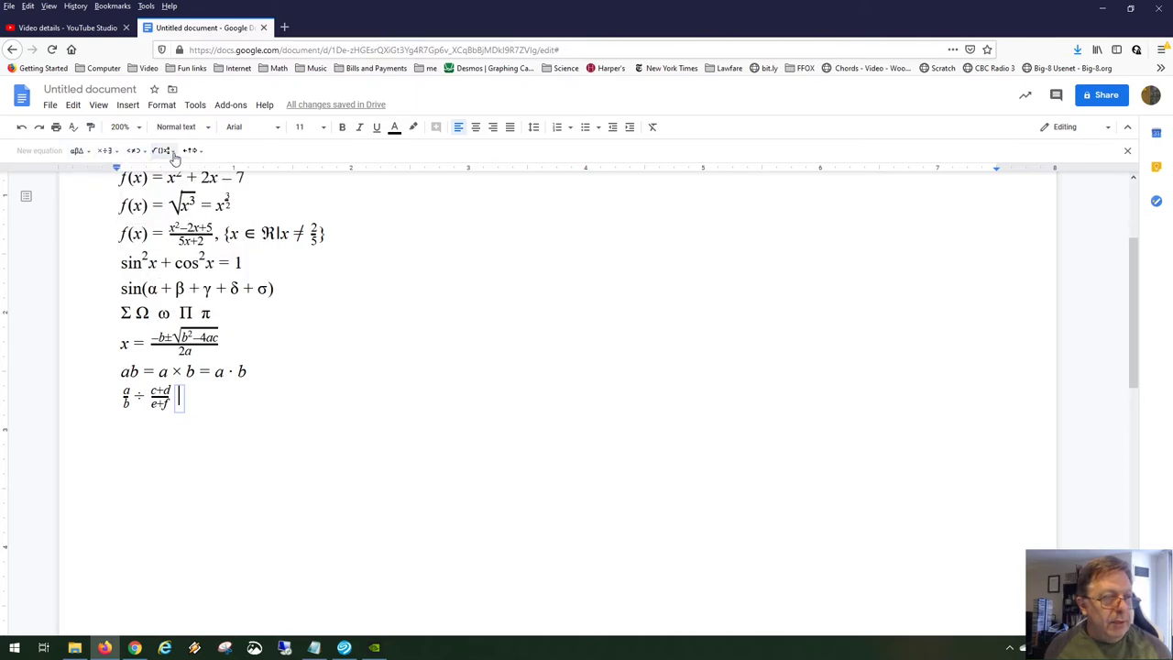
{"action": "left_click", "coordinate": [173, 156]}
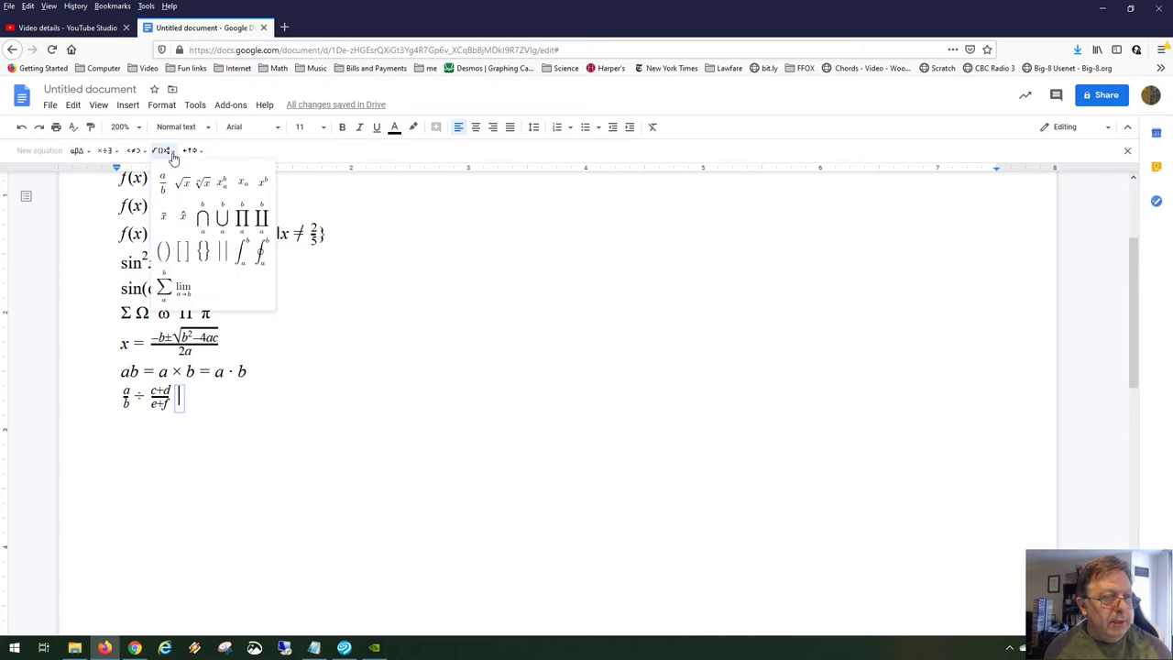
{"action": "left_click", "coordinate": [165, 288]}
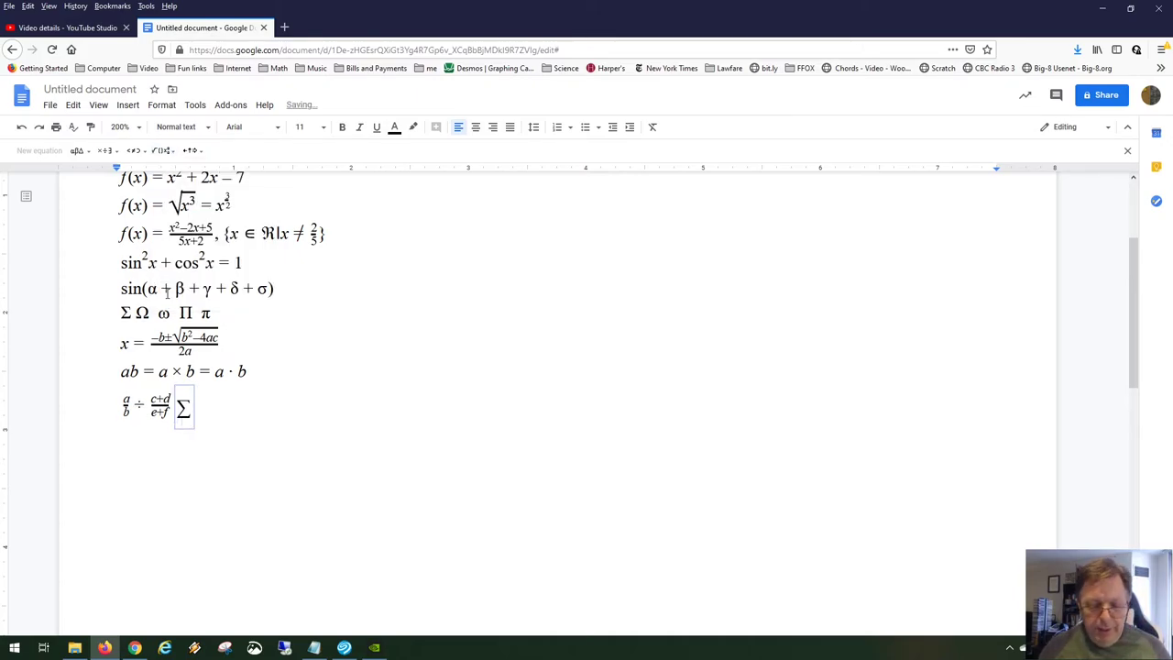
{"action": "key", "text": "BackSpace"}
- Insert a new equation on the line below the fractions with a summation running from j=1 to 10
{"action": "key", "text": "Right"}
{"action": "key", "text": "Return"}
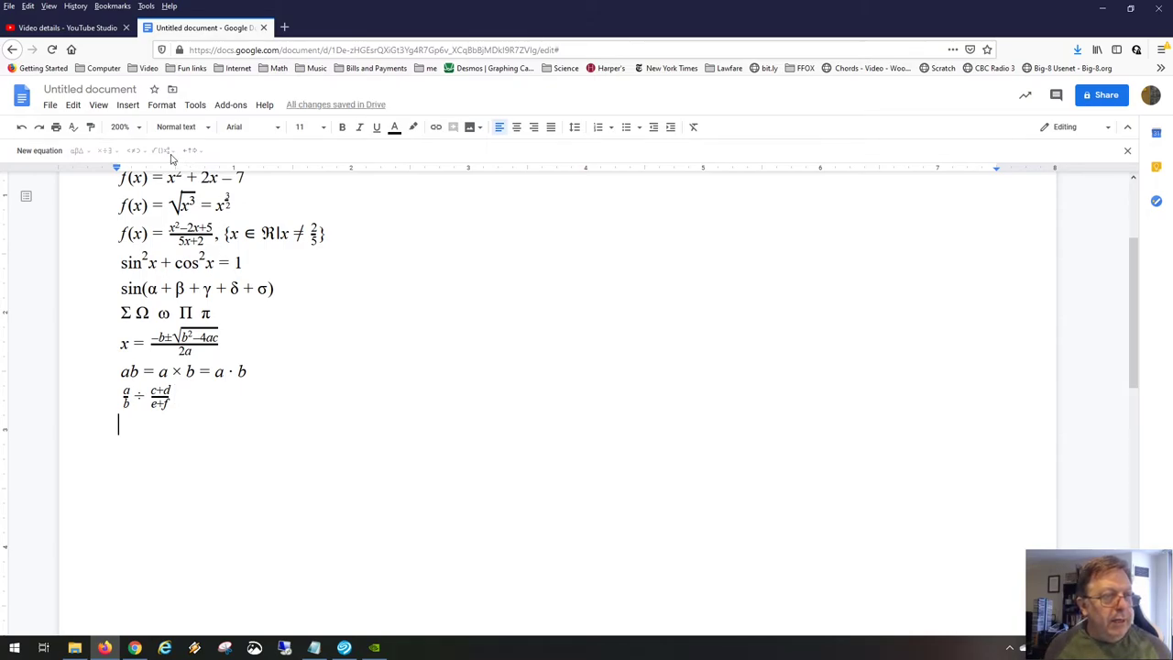
{"action": "left_click", "coordinate": [20, 152]}
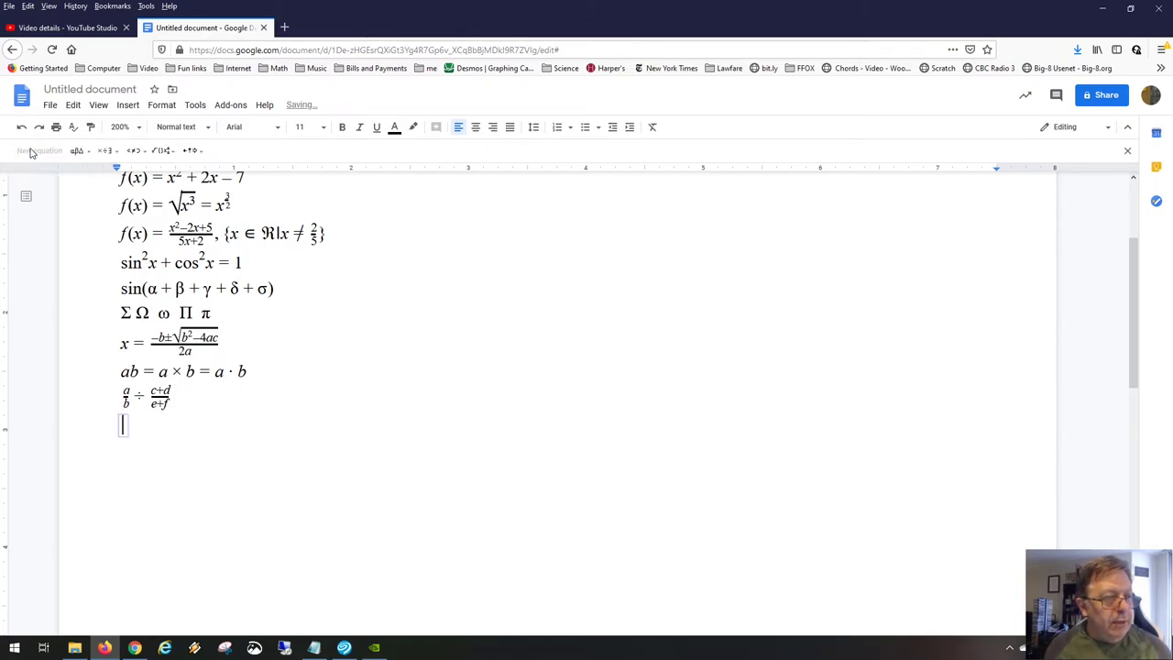
{"action": "left_click", "coordinate": [162, 150]}
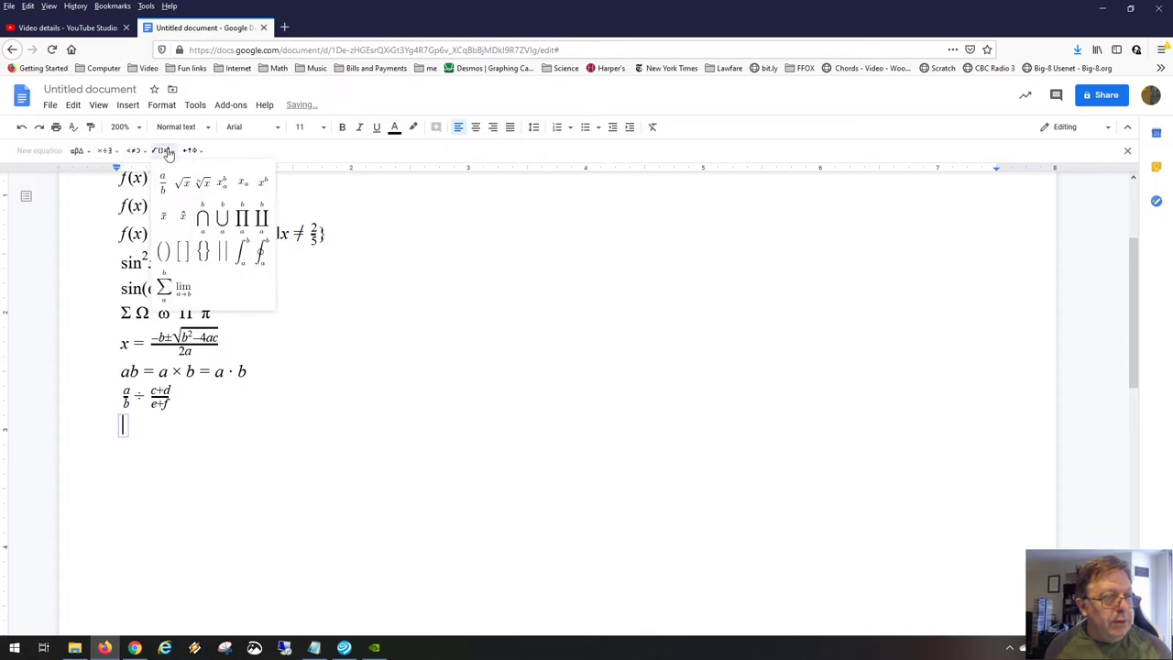
{"action": "left_click", "coordinate": [164, 286]}
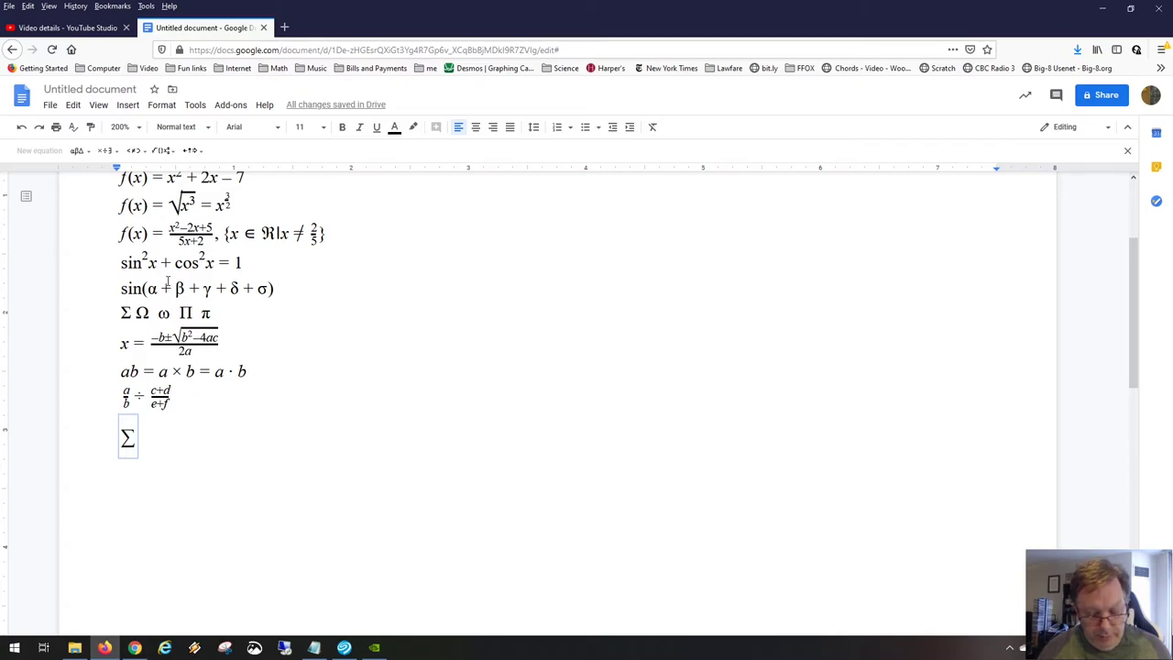
{"action": "type", "text": "j="}
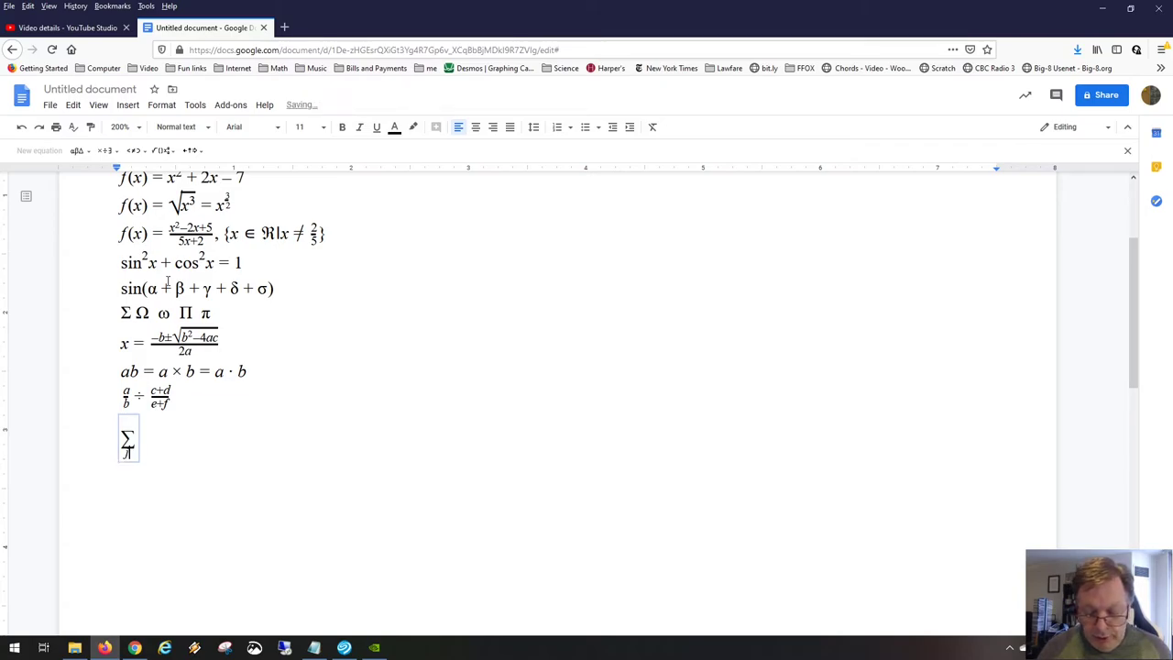
{"action": "type", "text": "1"}
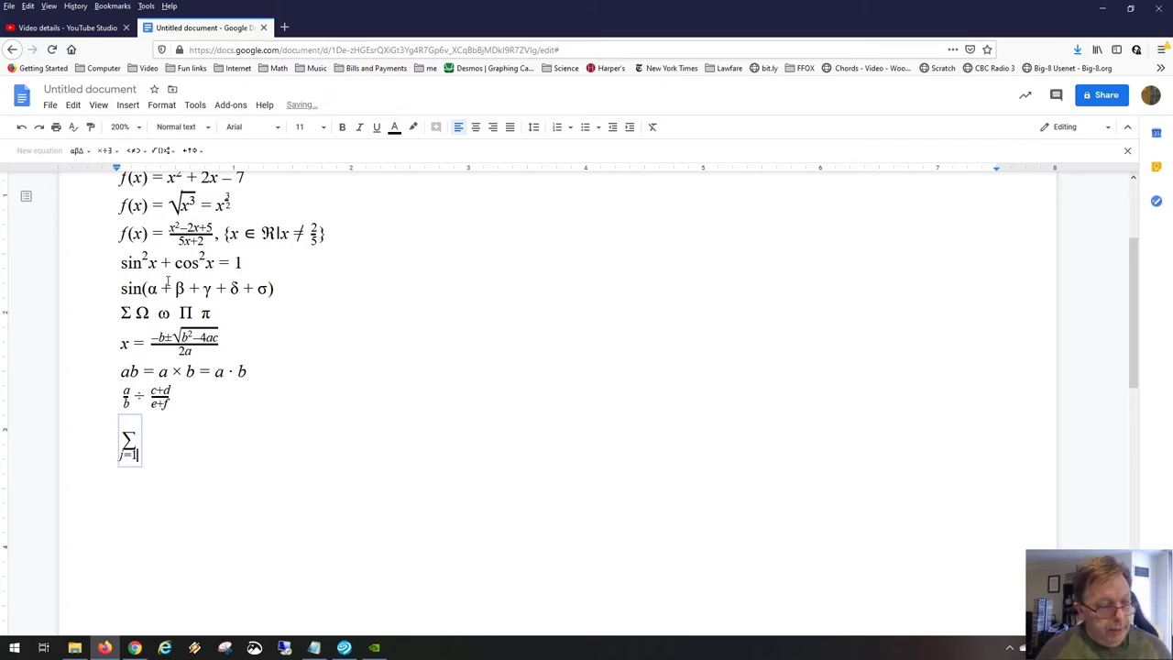
{"action": "key", "text": "Tab"}
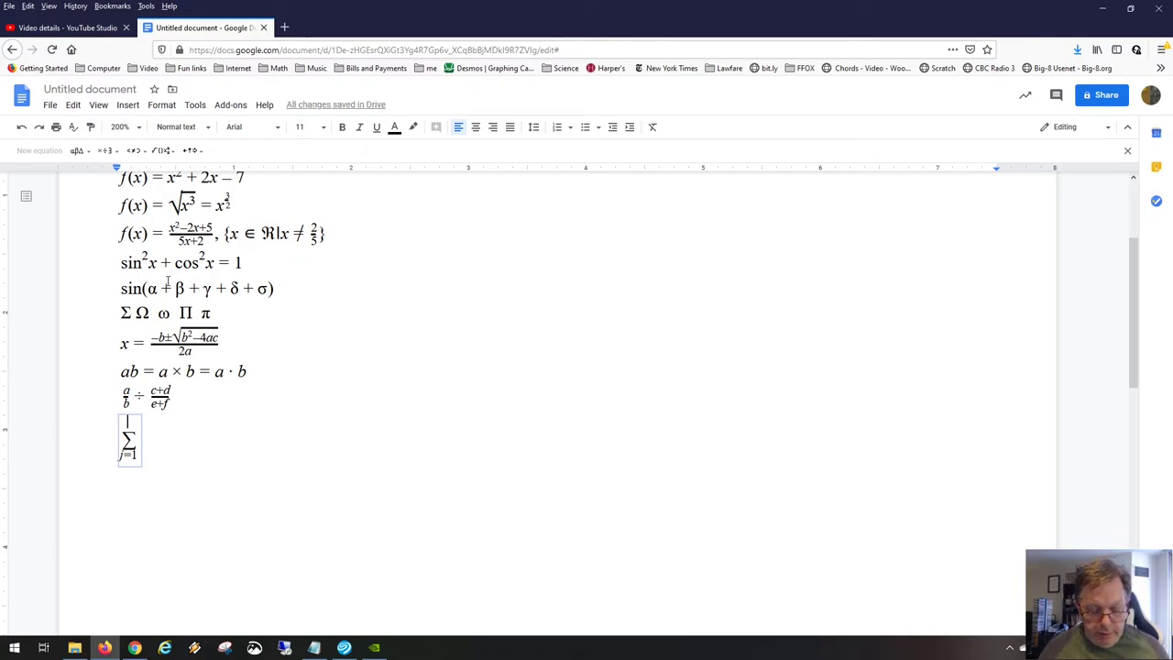
{"action": "type", "text": "10"}
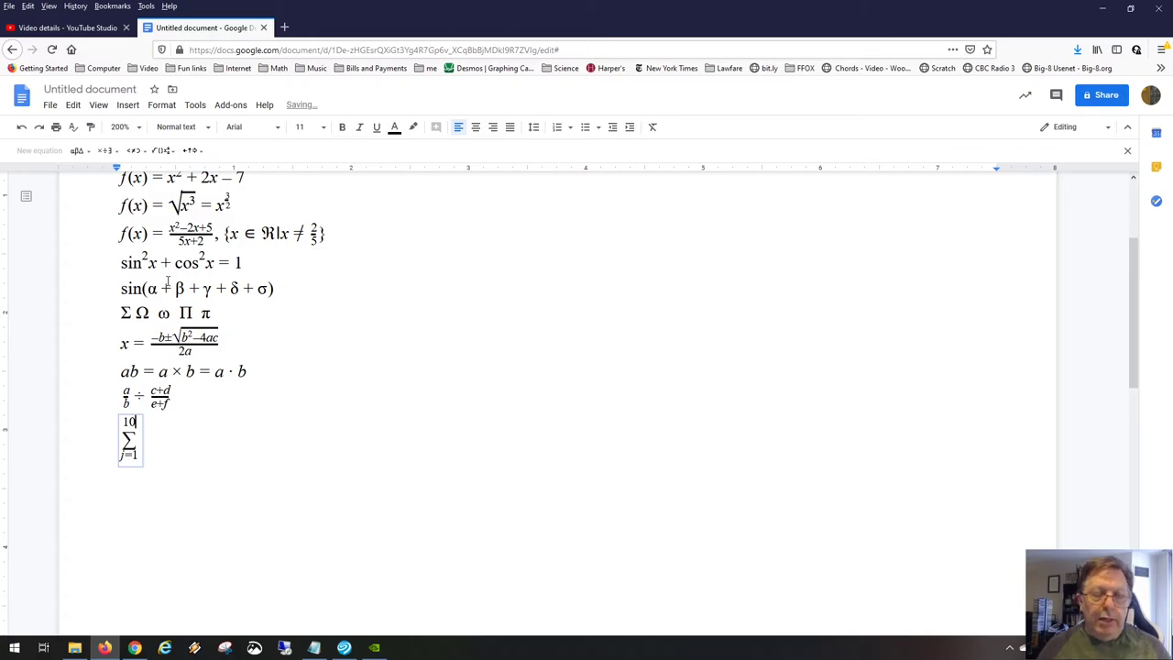
- Complete the summation with the squared term (x_j + 5)^2, using j as a subscript, and start a new line below
{"action": "type", "text": "(x+"}
{"action": "key", "text": "BackSpace"}
{"action": "key", "text": "BackSpace"}
{"action": "type", "text": "x_"}
{"action": "type", "text": "j"}
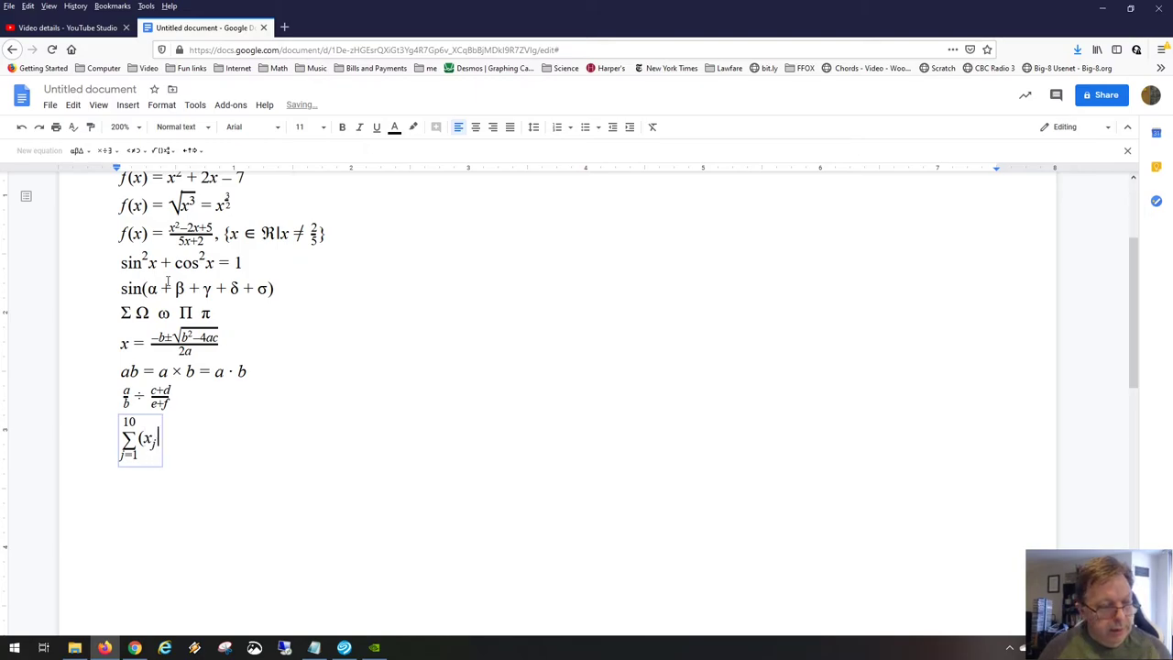
{"action": "key", "text": "Right"}
{"action": "type", "text": "+ 5"}
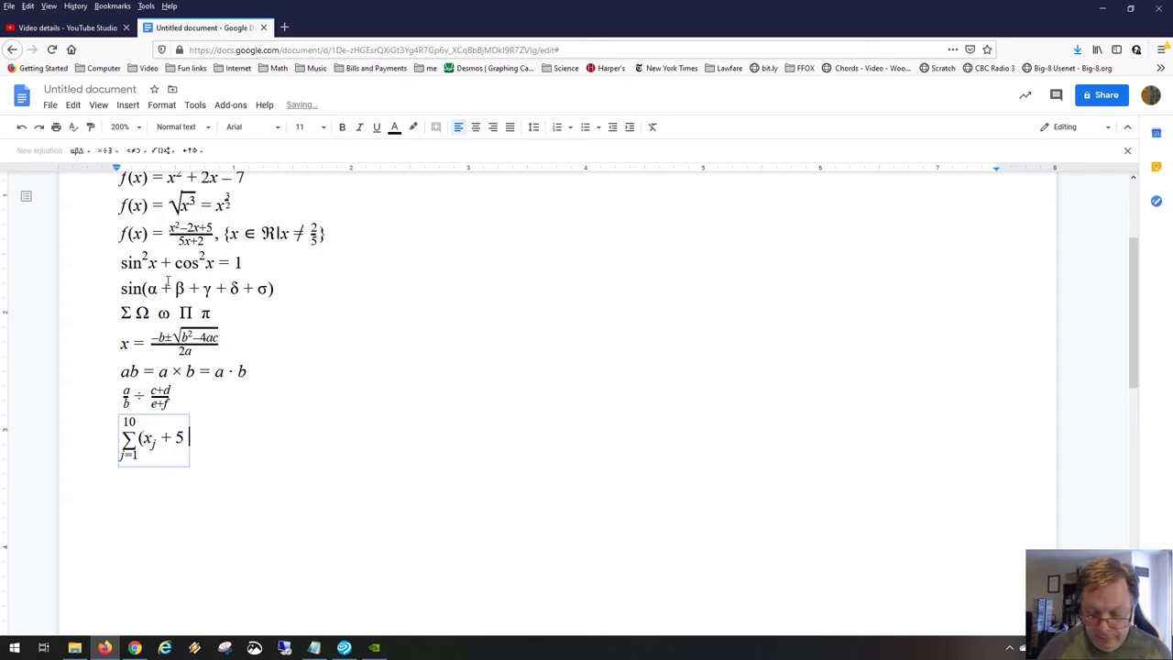
{"action": "type", "text": ")^2"}
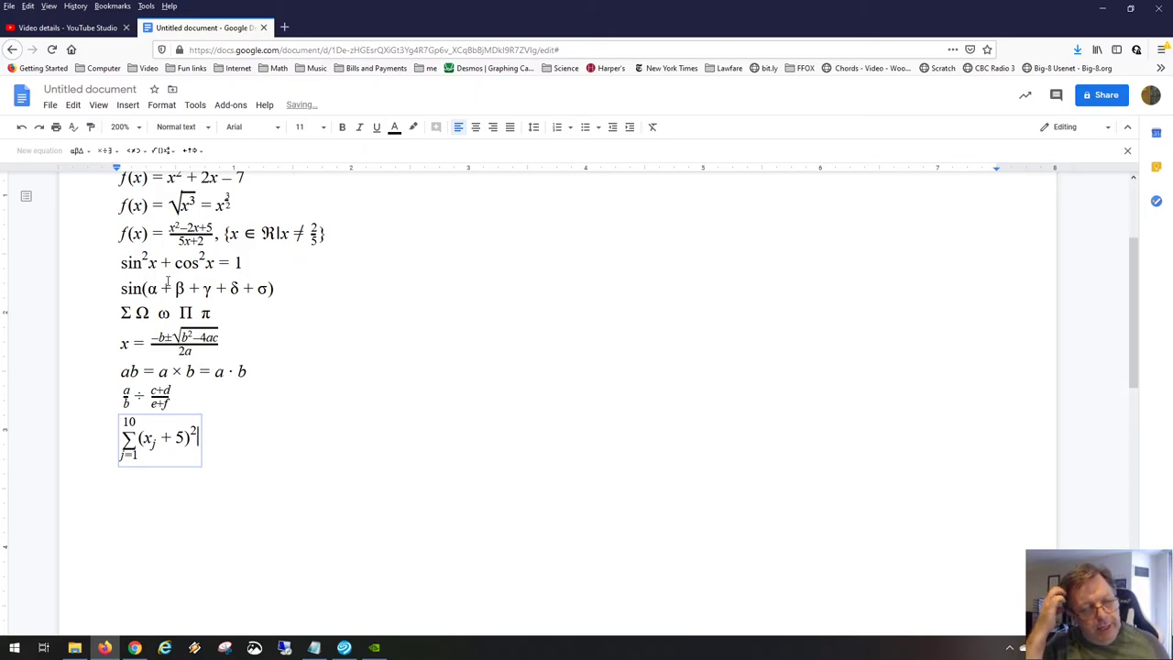
{"action": "key", "text": "Right"}
{"action": "key", "text": "Return"}
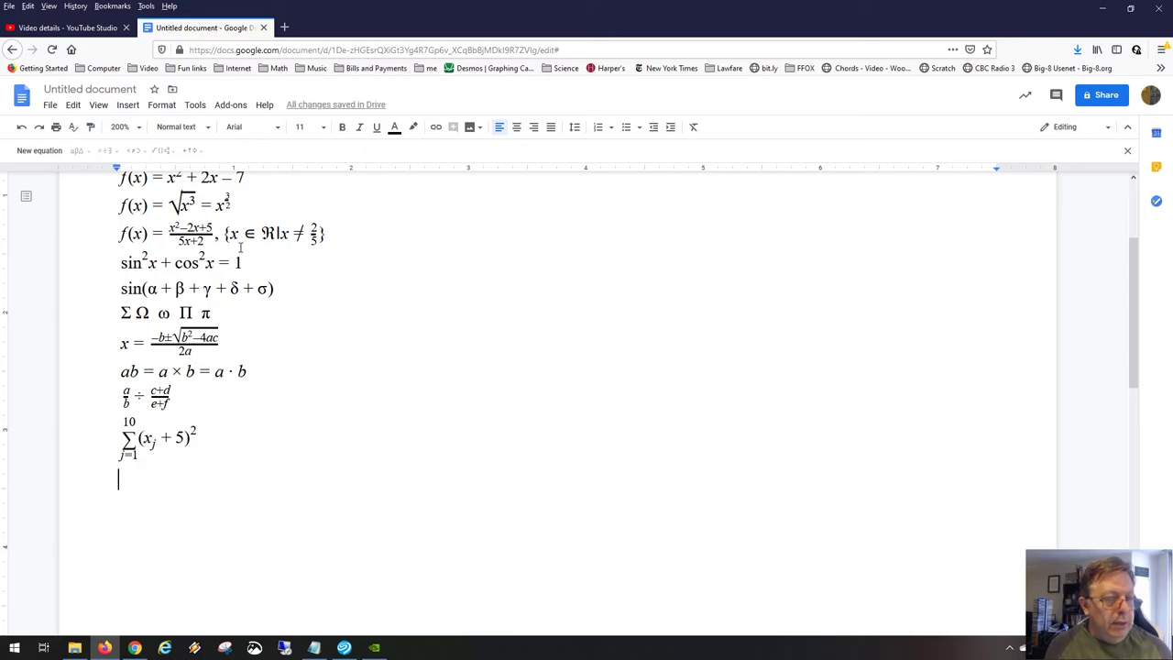
- Insert a new equation below the summation with \lim and x beneath it, and try -> as the arrow
{"action": "left_click", "coordinate": [39, 151]}
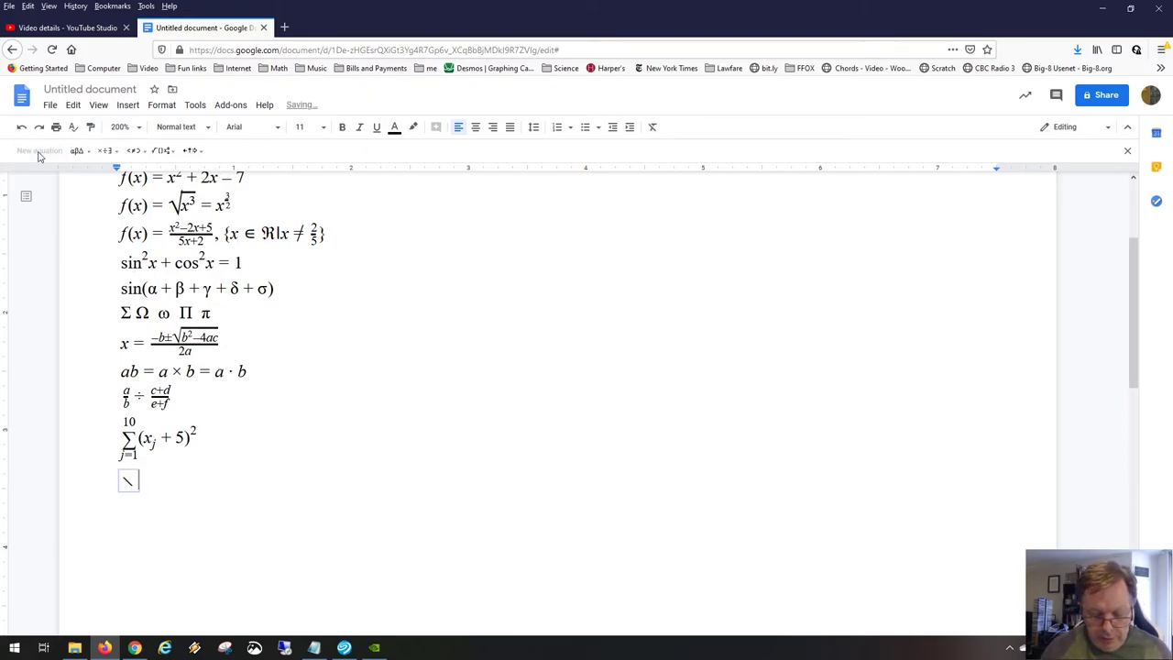
{"action": "type", "text": "lim "}
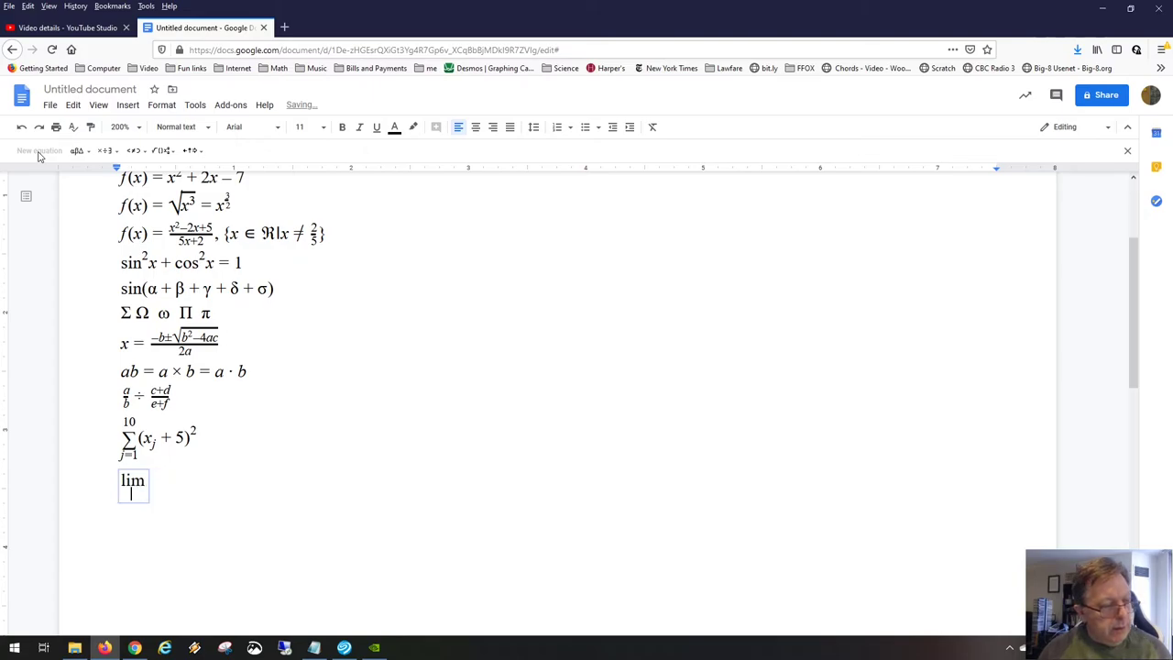
{"action": "type", "text": "x\to"}
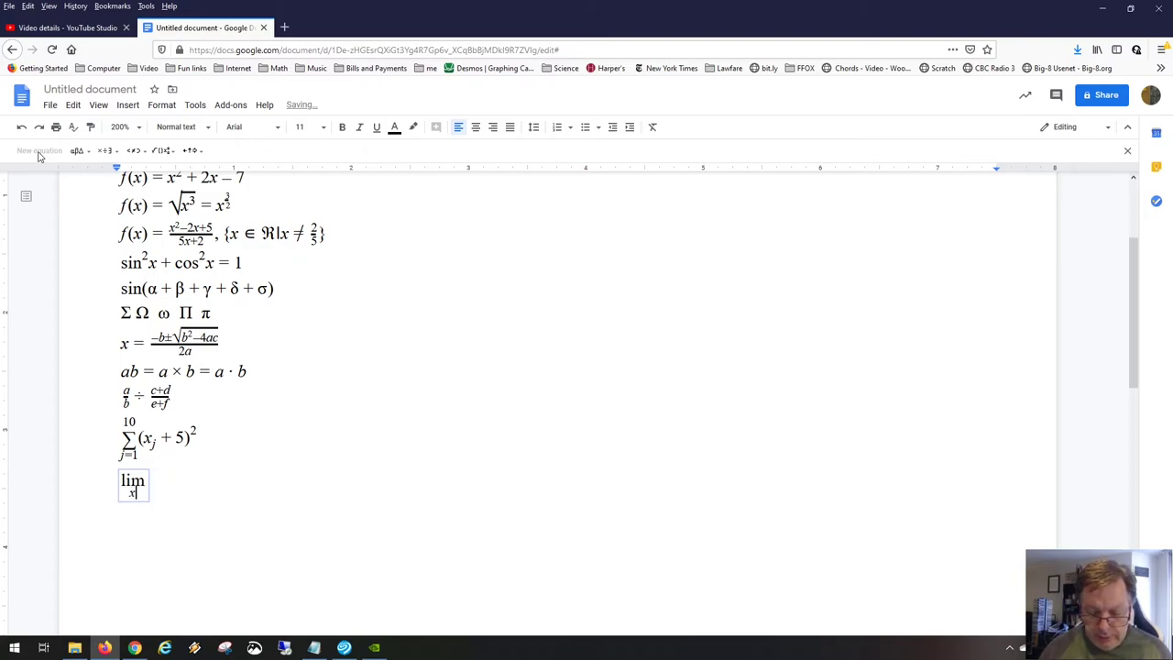
{"action": "key", "text": "BackSpace"}
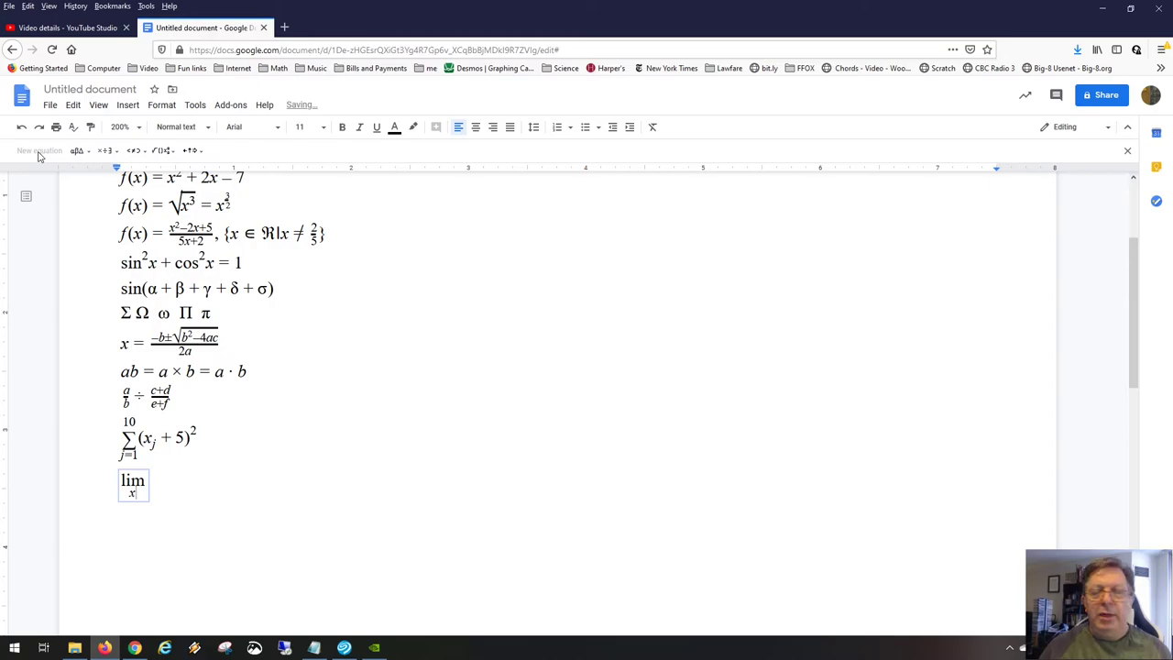
{"action": "type", "text": "->"}
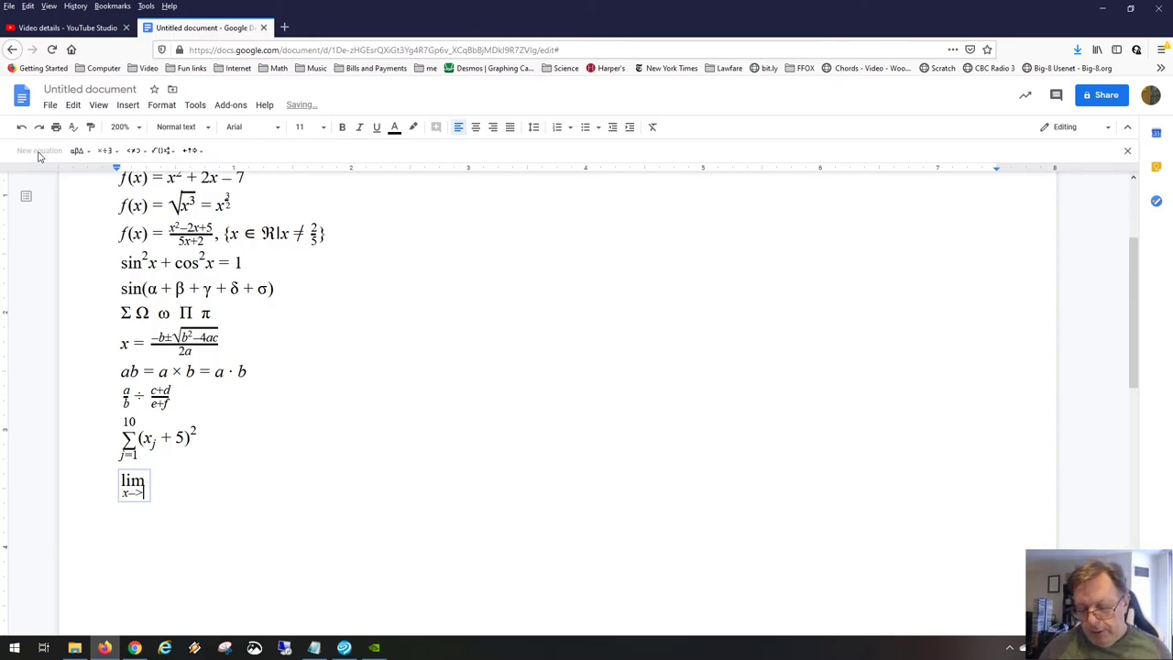
- Replace the plain -> under lim with \rightarrow and \infty, and leave the subscript
{"action": "key", "text": "BackSpace"}
{"action": "key", "text": "BackSpace"}
{"action": "type", "text": "\\right"}
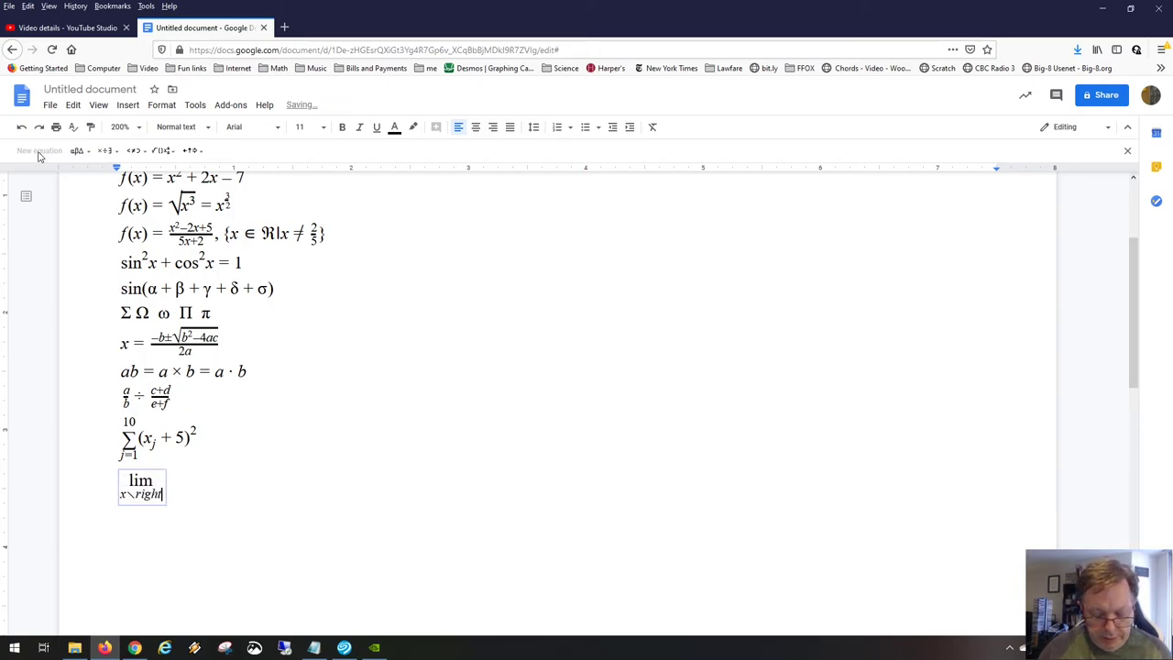
{"action": "type", "text": "arrow"}
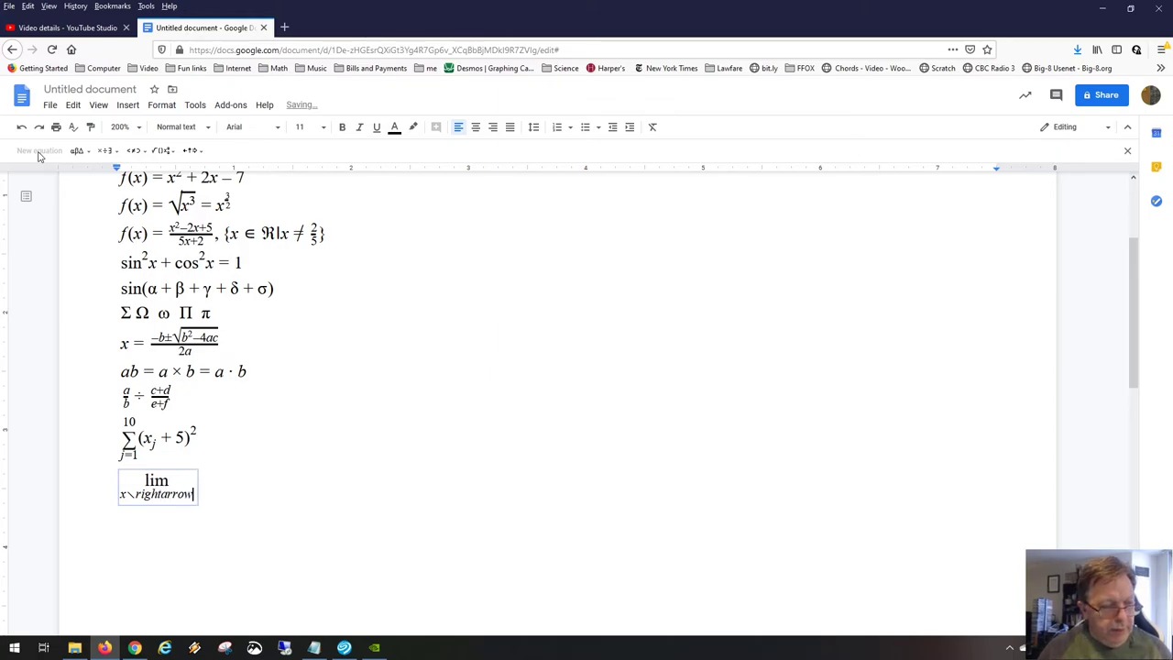
{"action": "key", "text": "space"}
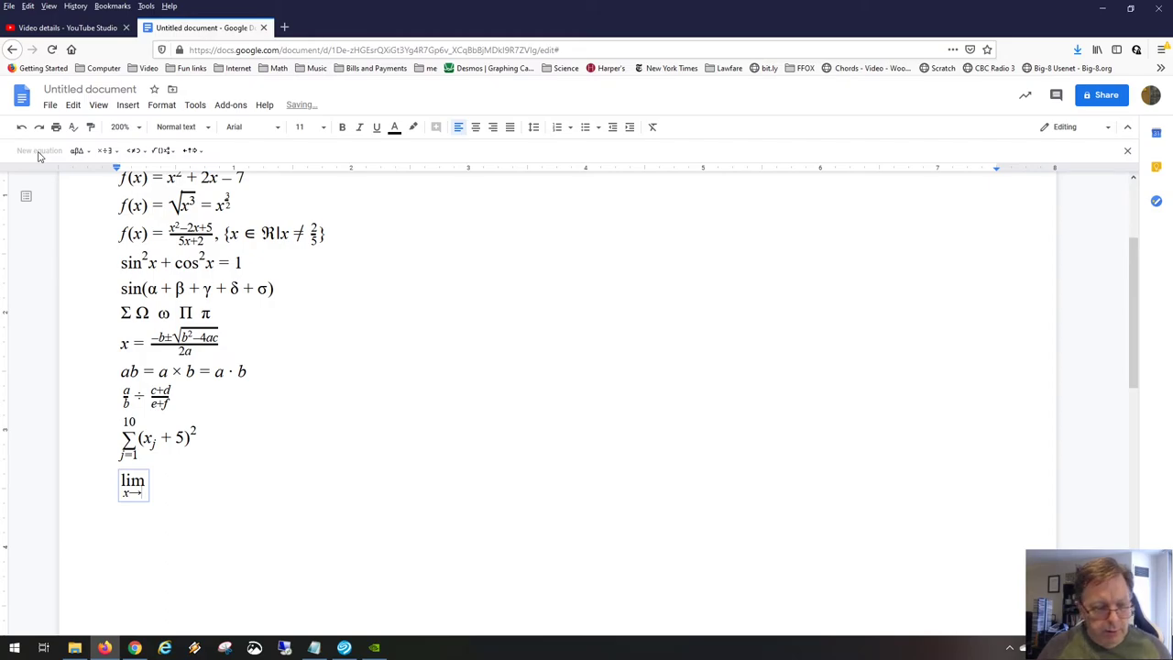
{"action": "type", "text": "\\infty"}
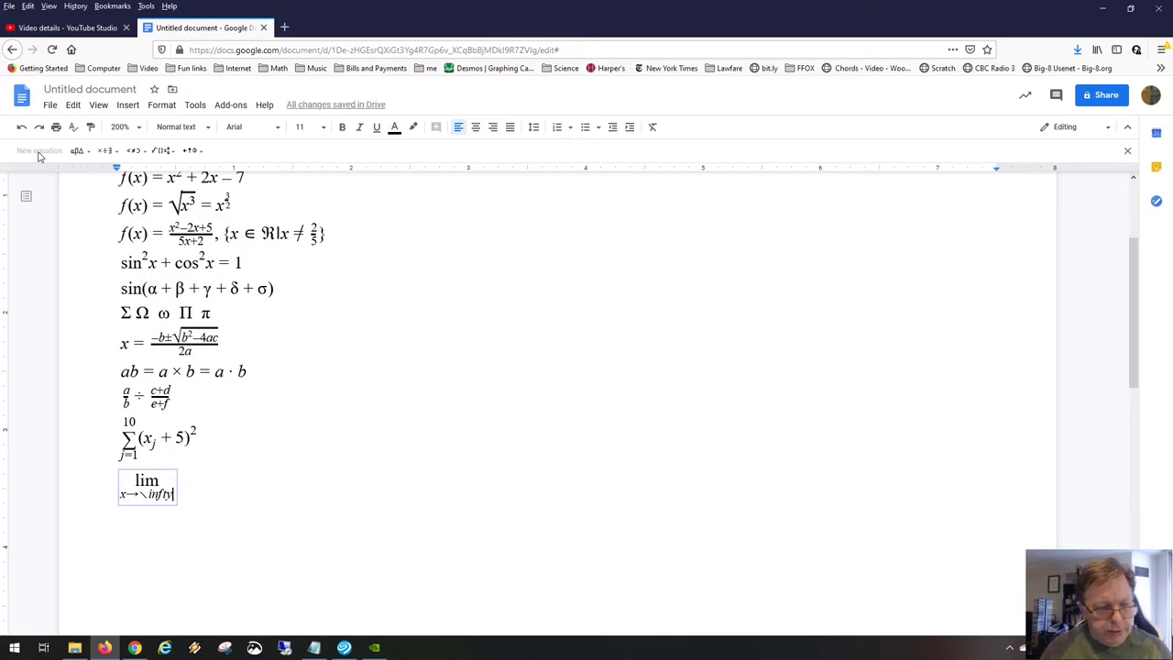
{"action": "key", "text": "space"}
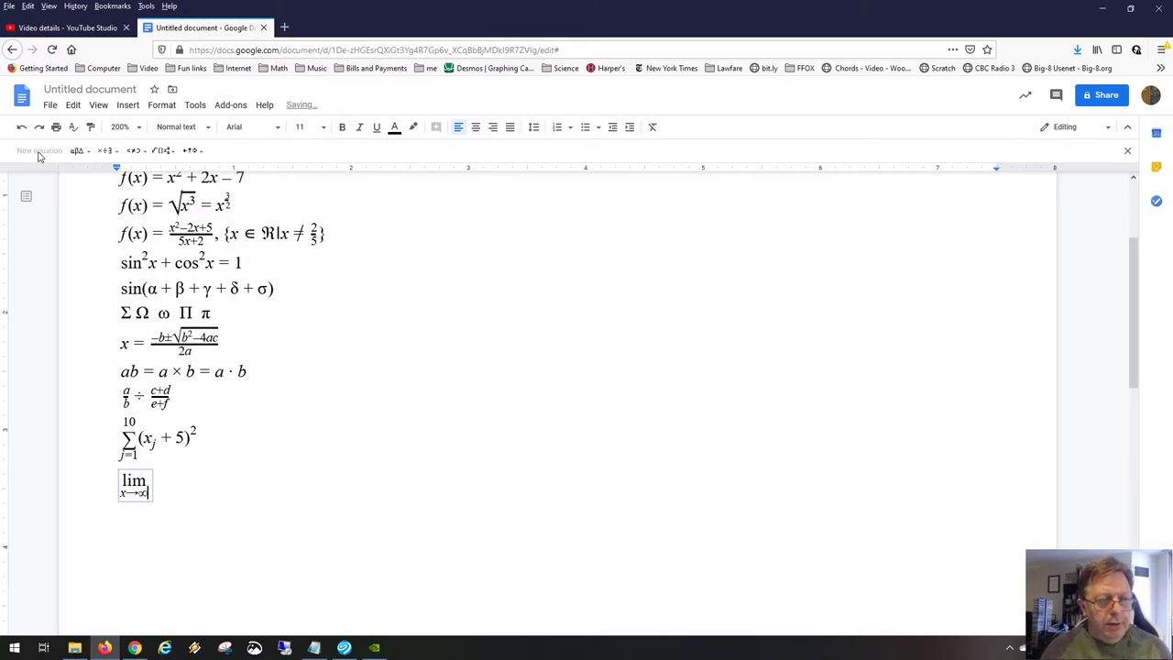
{"action": "key", "text": "Right"}
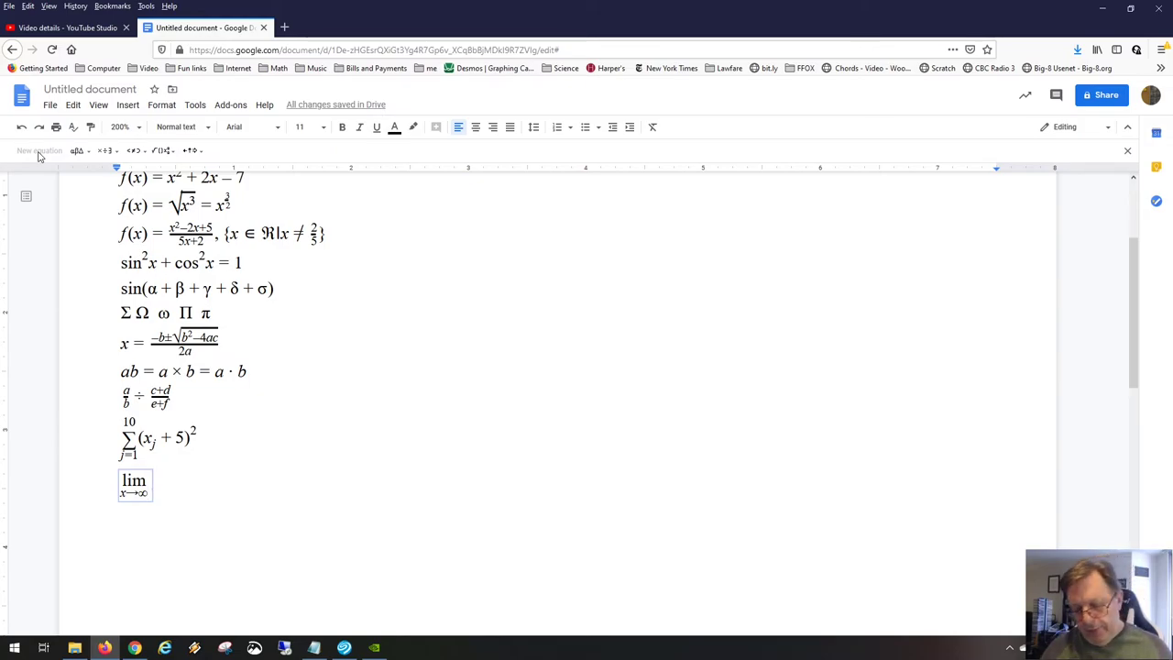
- Add a \frac fraction of x+2 over 3x-1 after the limit and start a new line below the equation
{"action": "type", "text": "\\frac "}
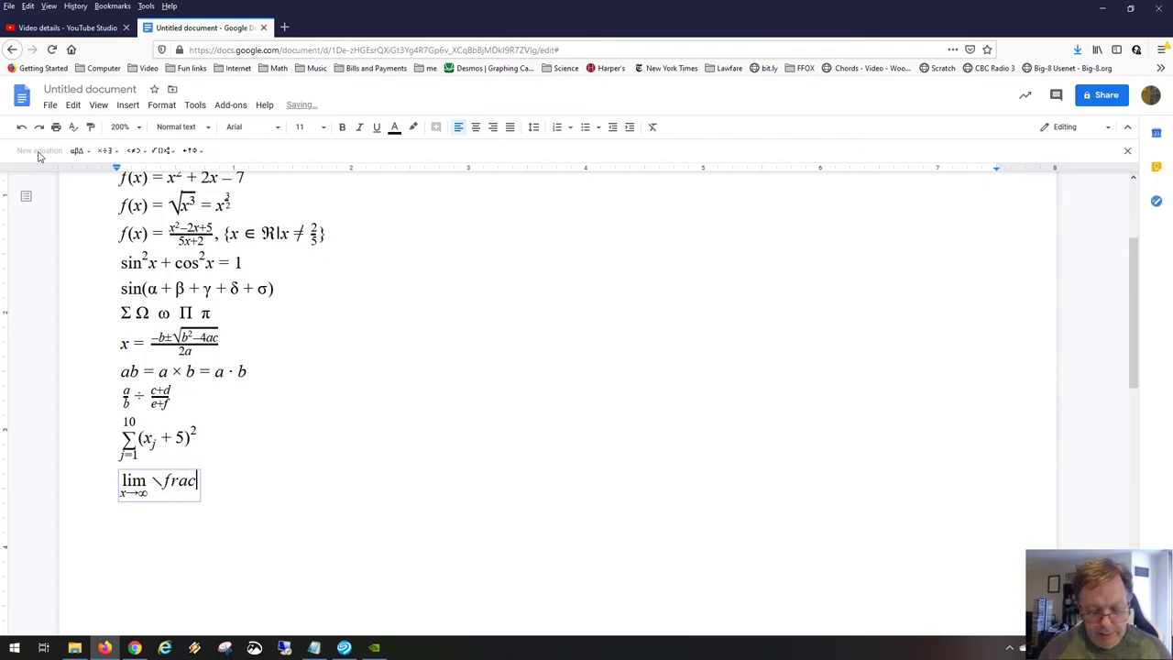
{"action": "type", "text": "x"}
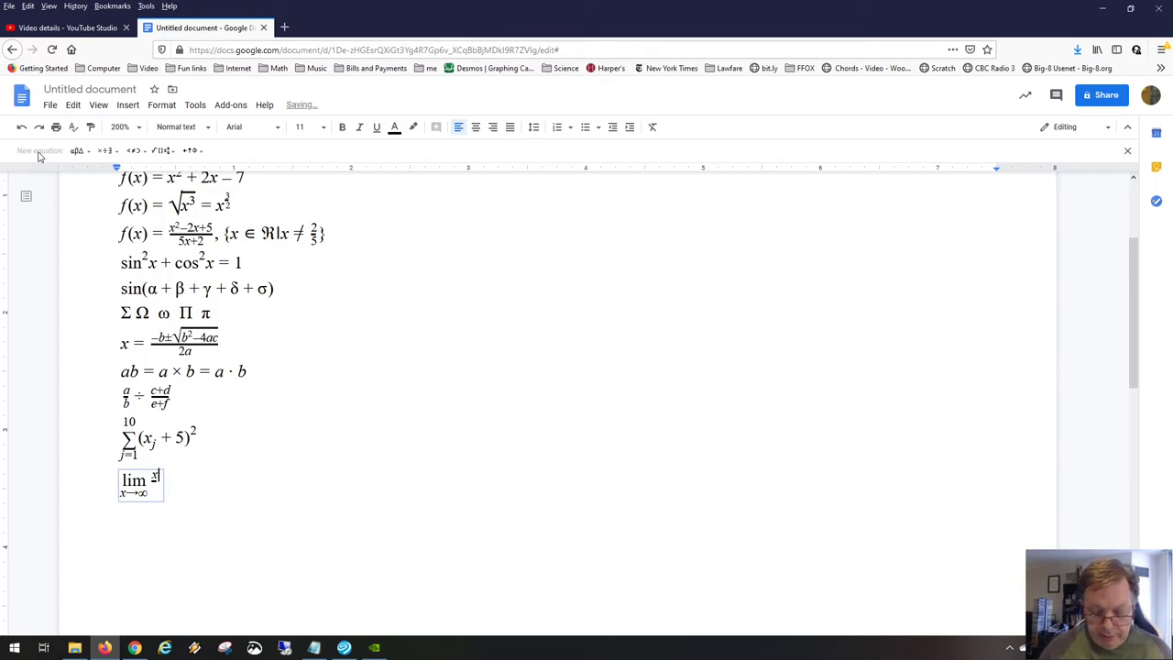
{"action": "type", "text": "+2"}
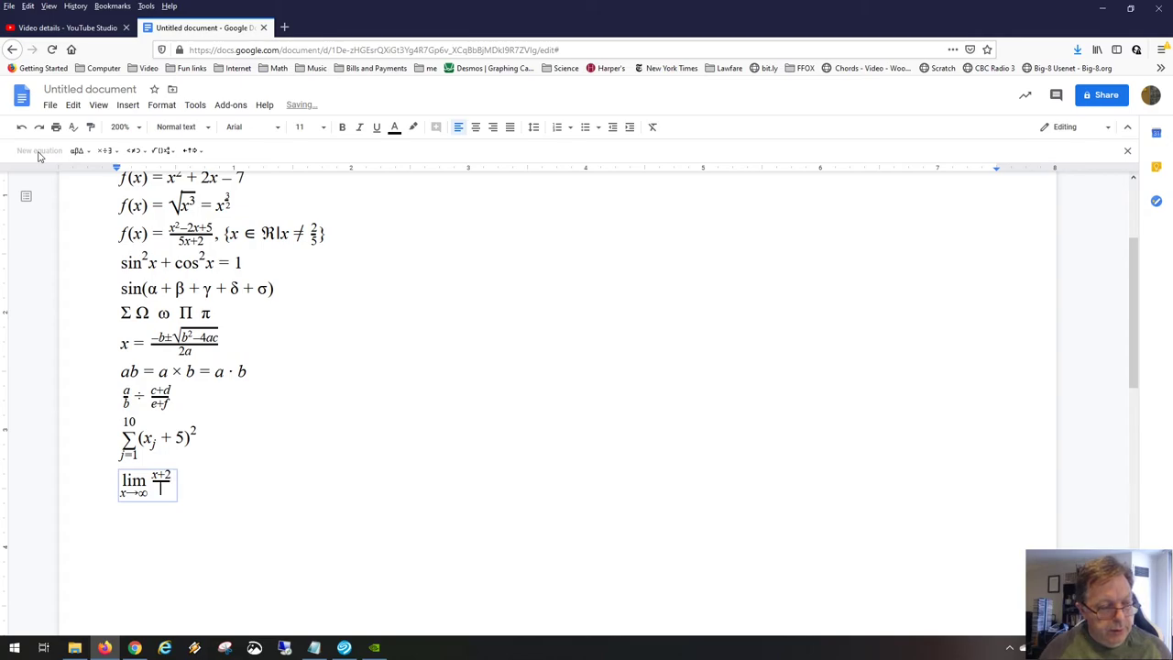
{"action": "key", "text": "Down"}
{"action": "type", "text": "3x"}
{"action": "type", "text": "-1"}
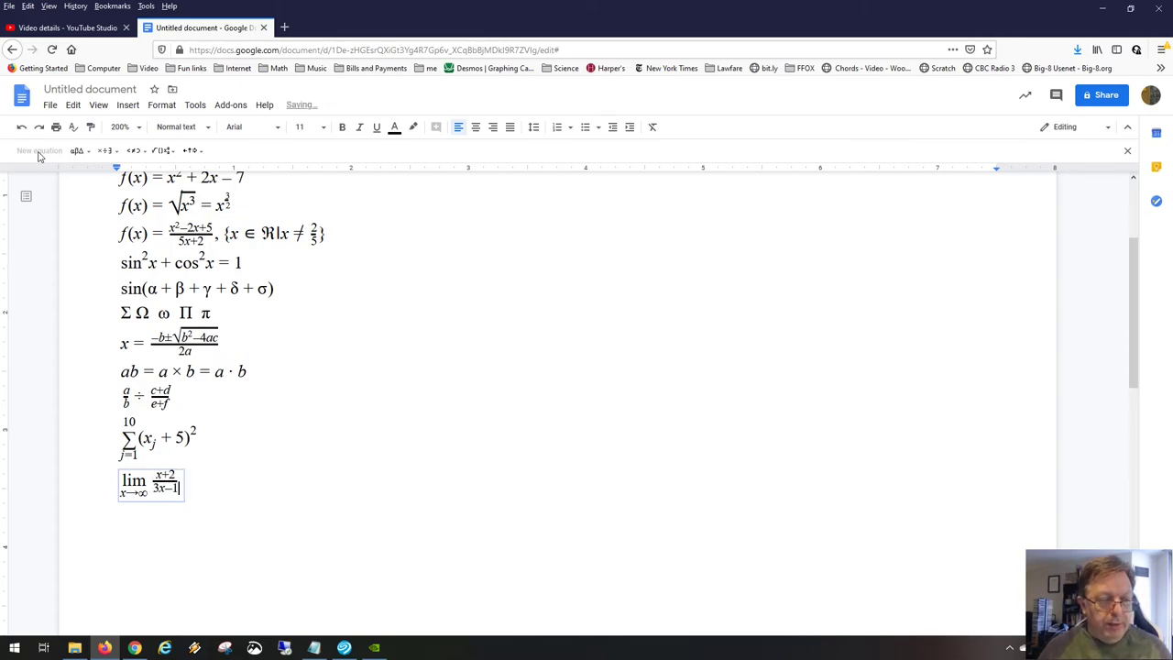
{"action": "key", "text": "Right"}
{"action": "key", "text": "Right"}
{"action": "key", "text": "Return"}
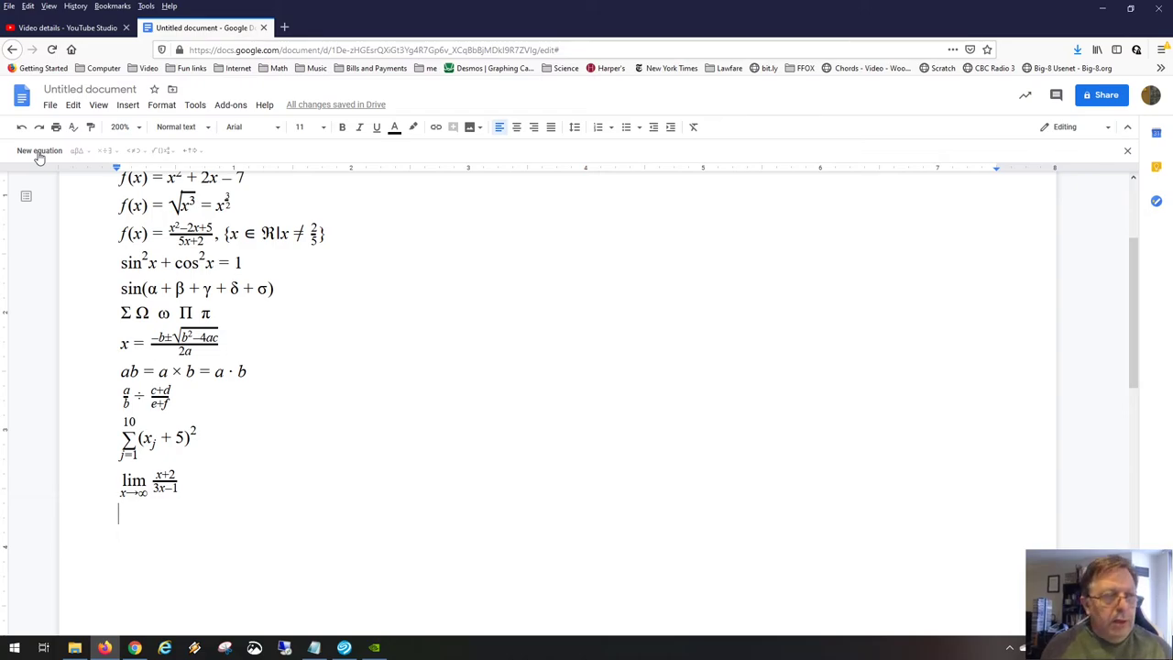
- Insert a new equation on the line below the limit containing the \forall and \exists symbols
{"action": "left_click", "coordinate": [40, 153]}
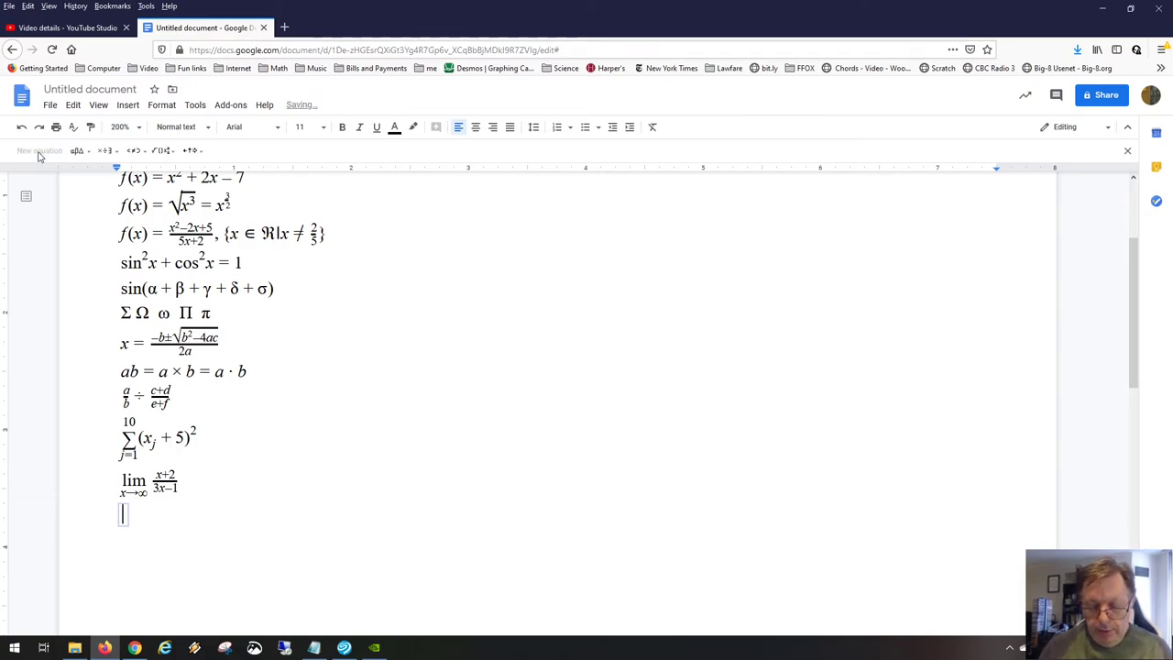
{"action": "type", "text": "\\fora"}
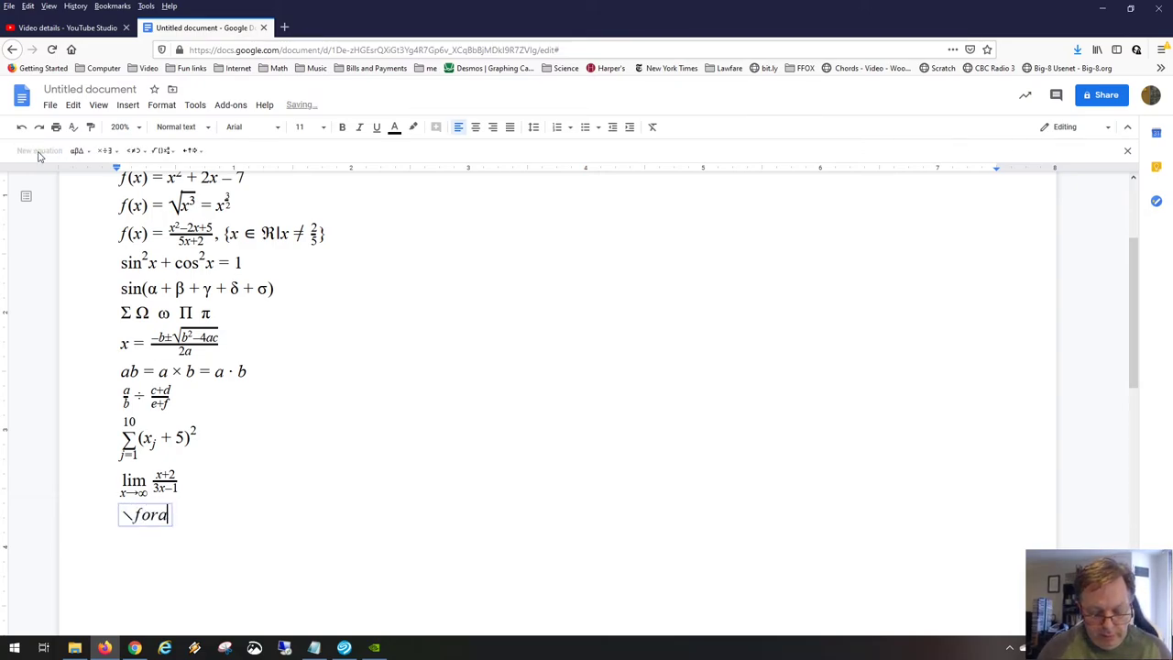
{"action": "type", "text": "ll "}
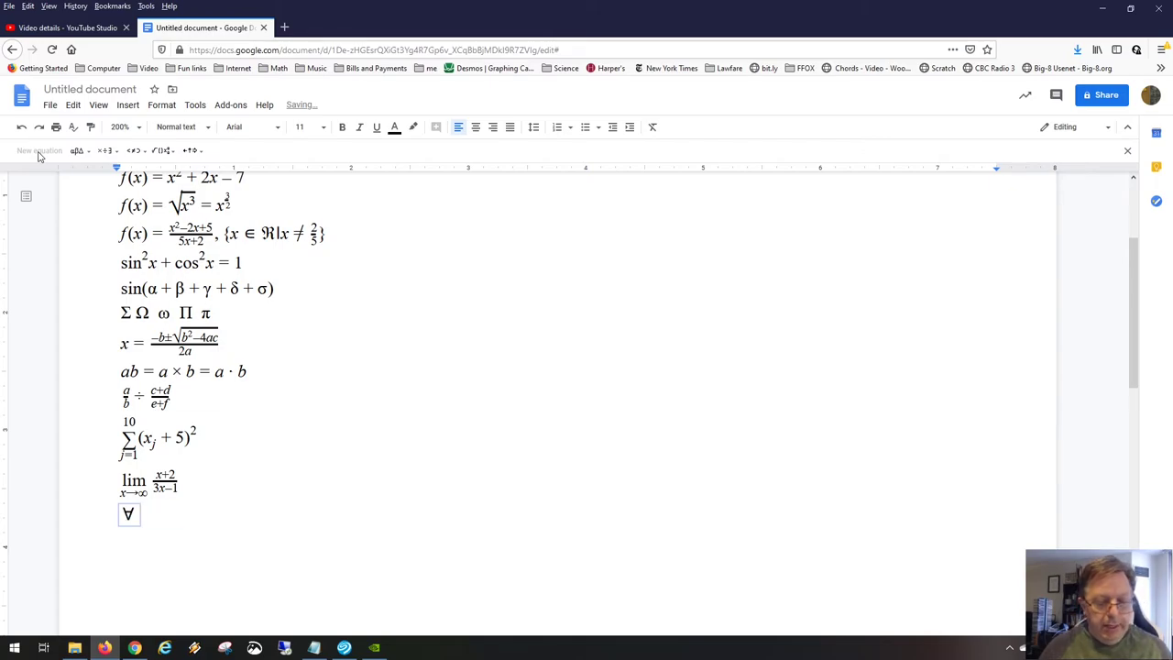
{"action": "type", "text": "\\exist"}
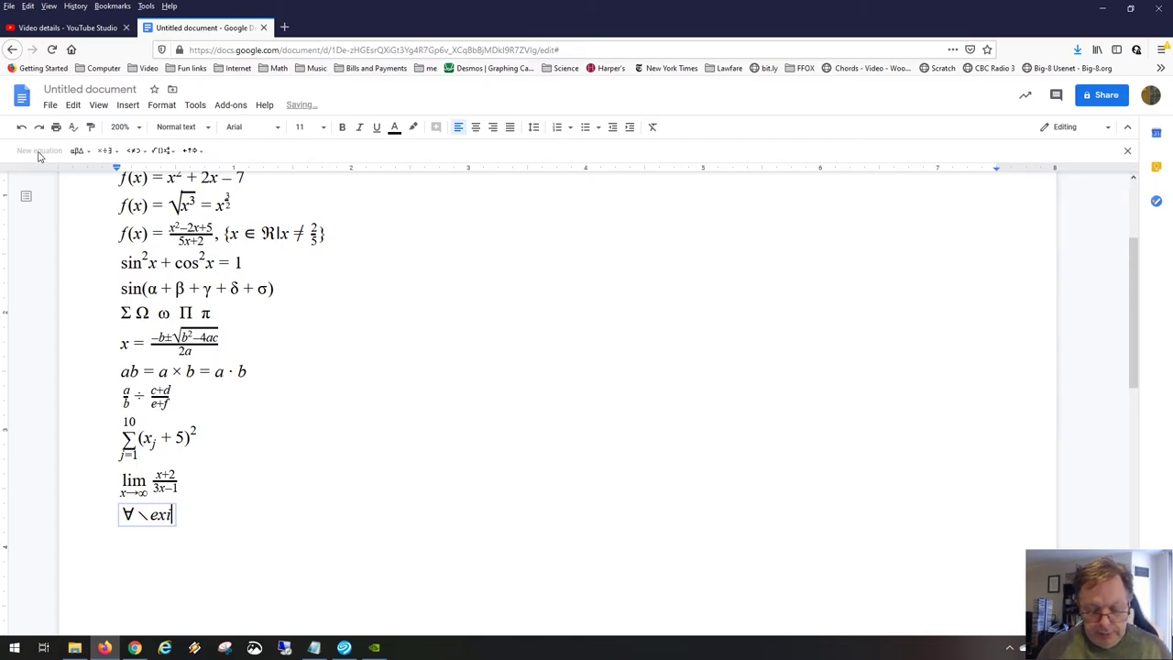
{"action": "key", "text": "BackSpace"}
{"action": "key", "text": "BackSpace"}
{"action": "type", "text": "st"}
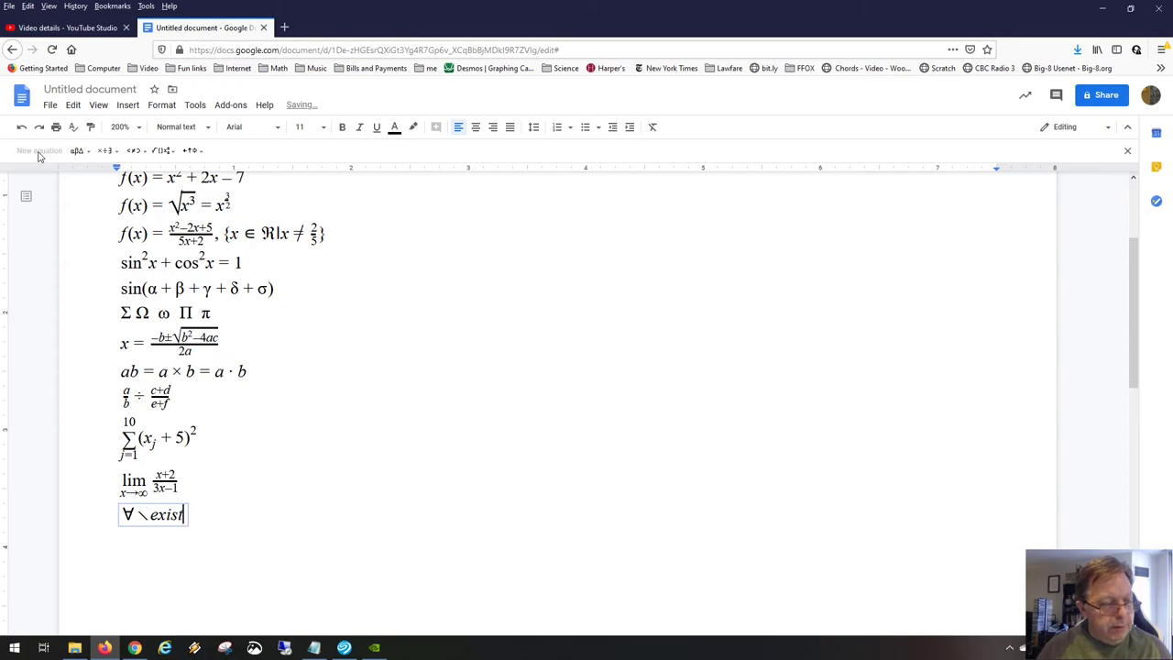
{"action": "type", "text": "s "}
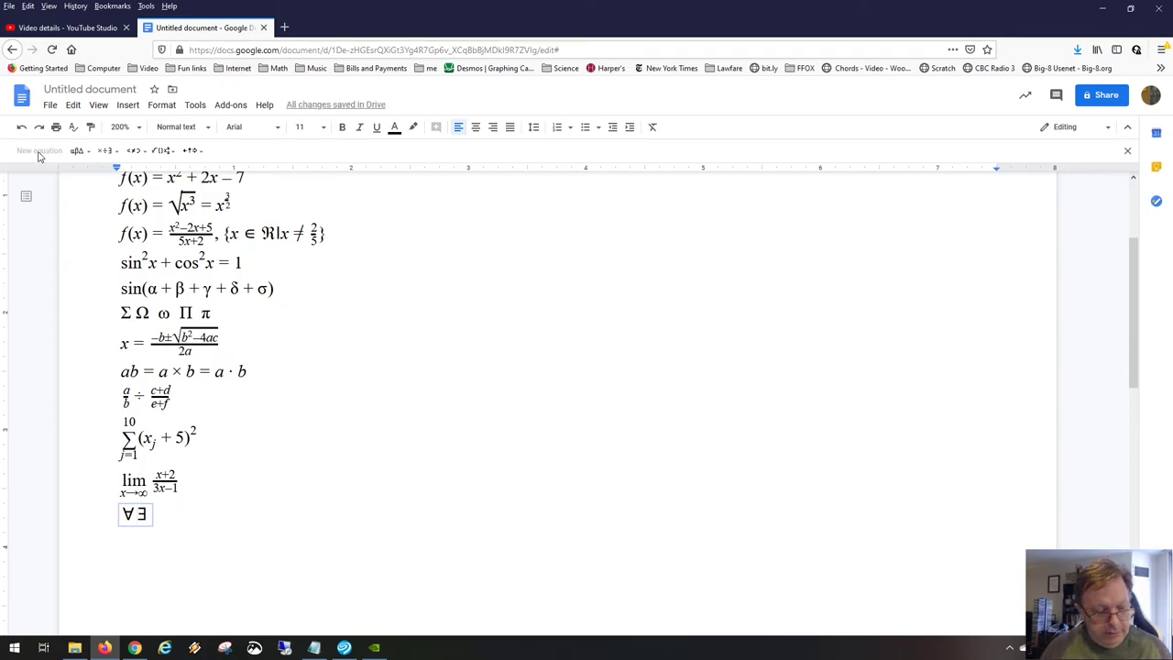
- Add y and a comma after the ∀ symbol and x after the ∃ symbol
{"action": "type", "text": "\\"}
{"action": "key", "text": "BackSpace"}
{"action": "type", "text": "y"}
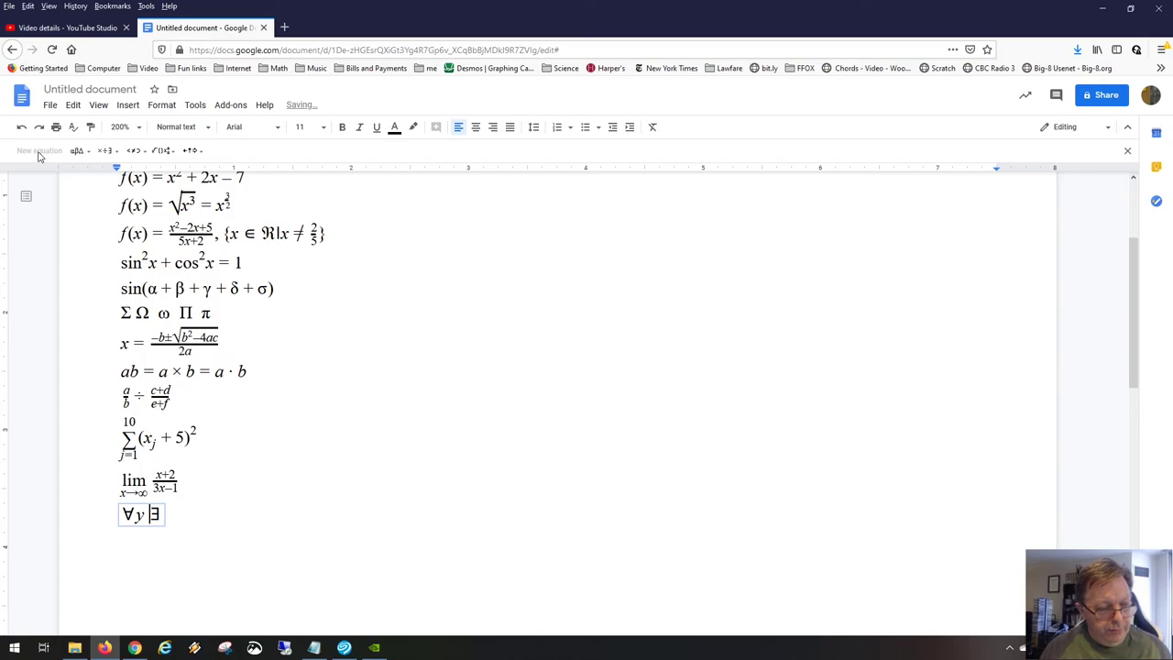
{"action": "type", "text": ","}
{"action": "key", "text": "Right"}
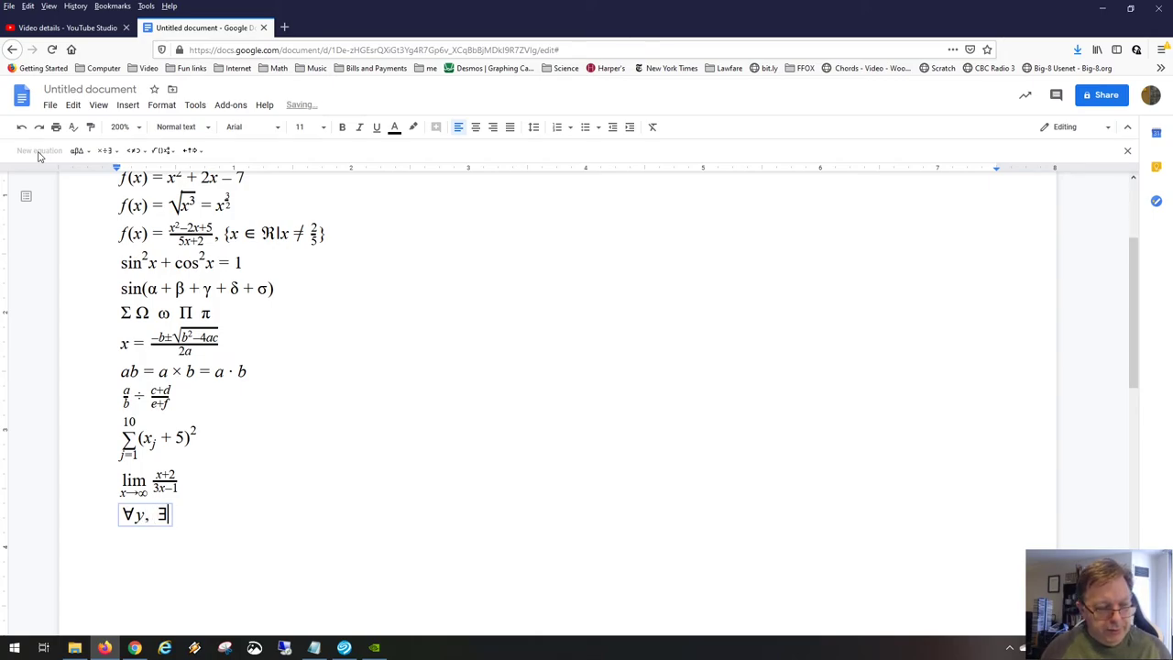
{"action": "type", "text": "x"}
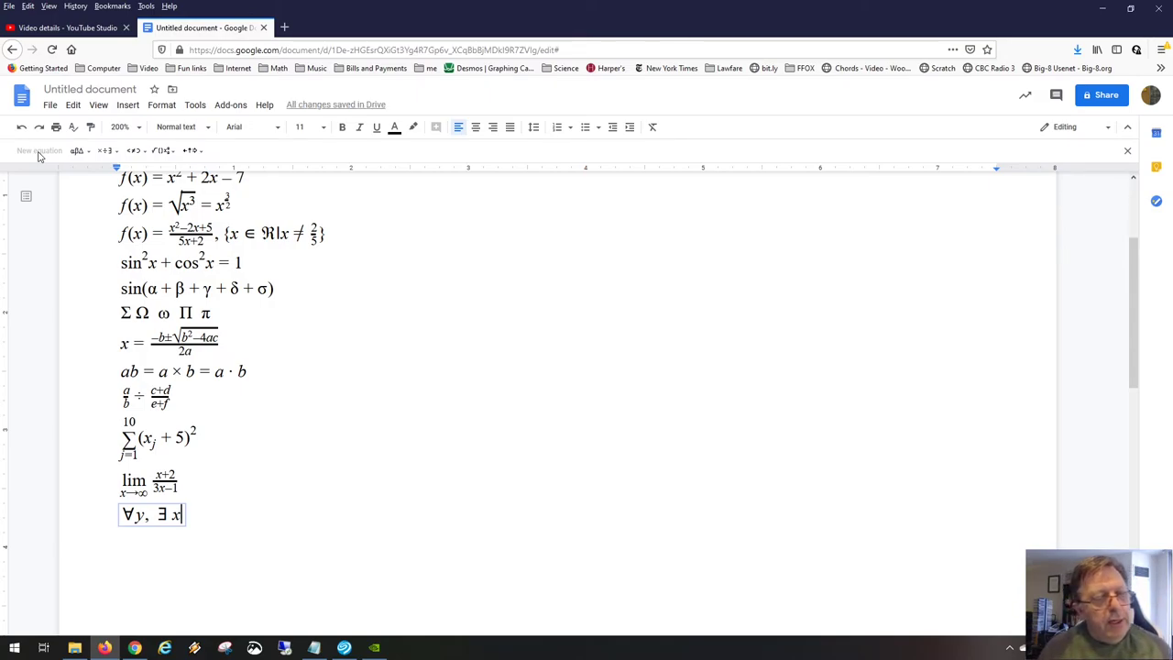
{"action": "key", "text": "Right"}
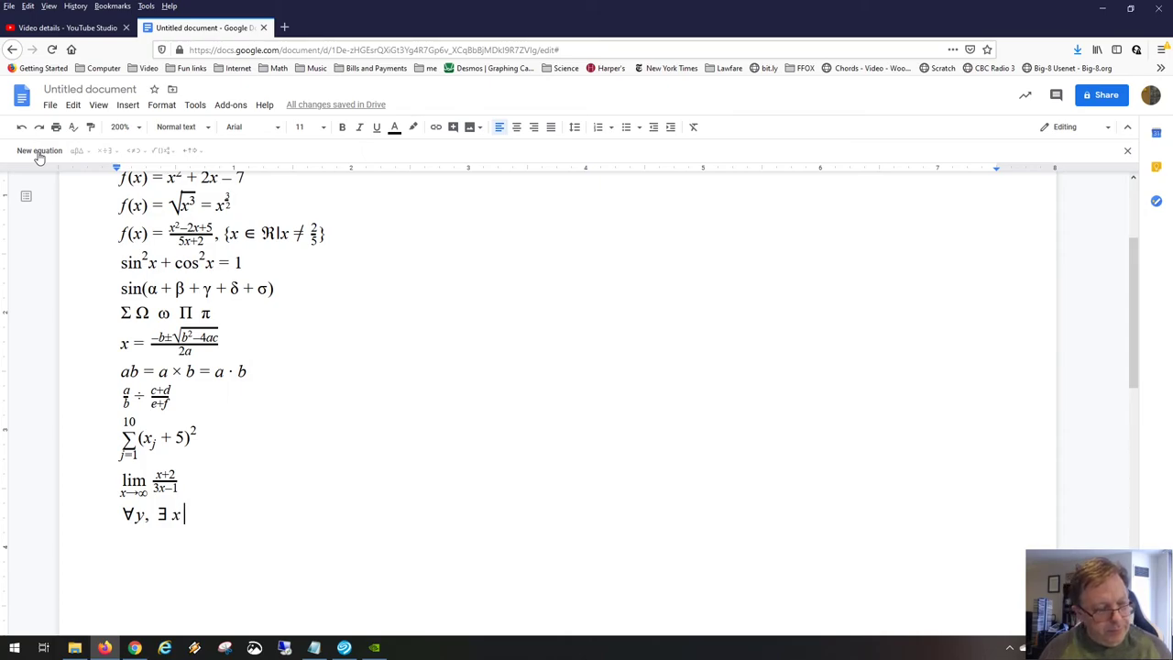
- Extend the quantifier equation after x with ∈ ℜ, using \in and \Re, and start a new line below
{"action": "key", "text": "Left"}
{"action": "type", "text": "\\in "}
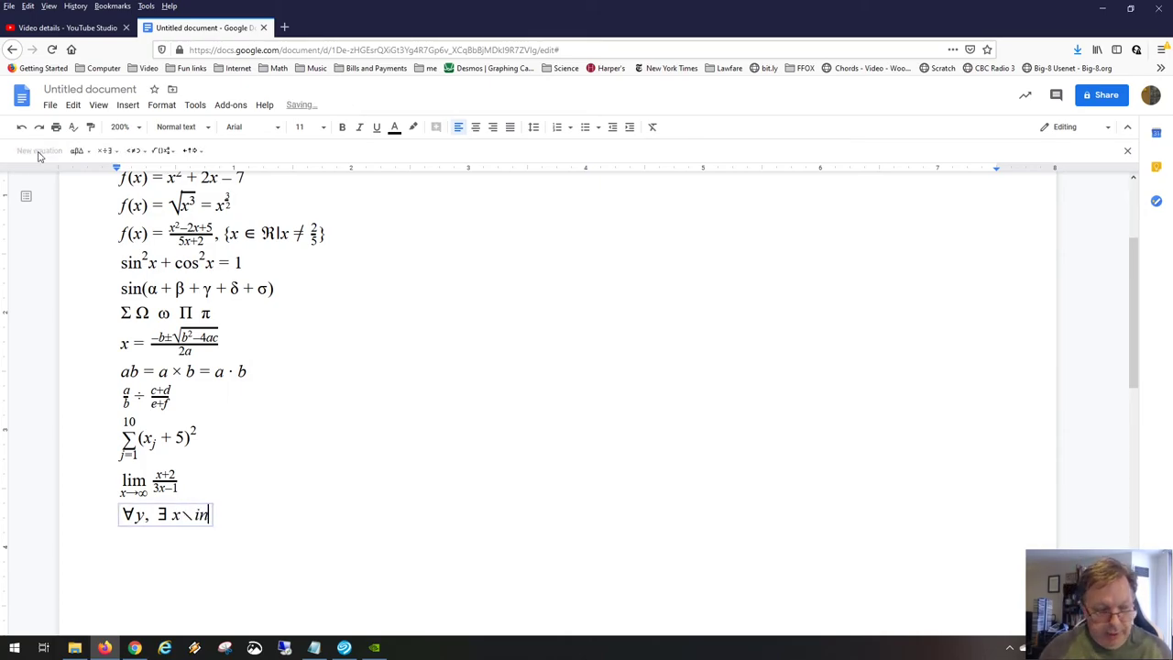
{"action": "type", "text": "\\Re"}
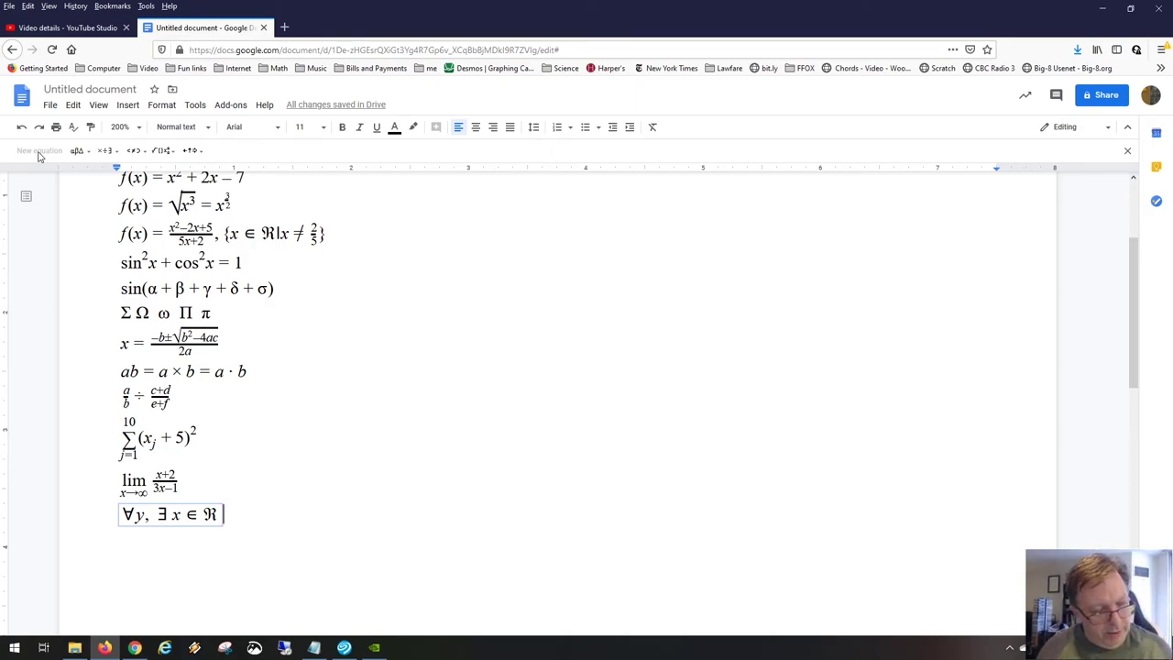
{"action": "key", "text": "Right"}
{"action": "key", "text": "Return"}
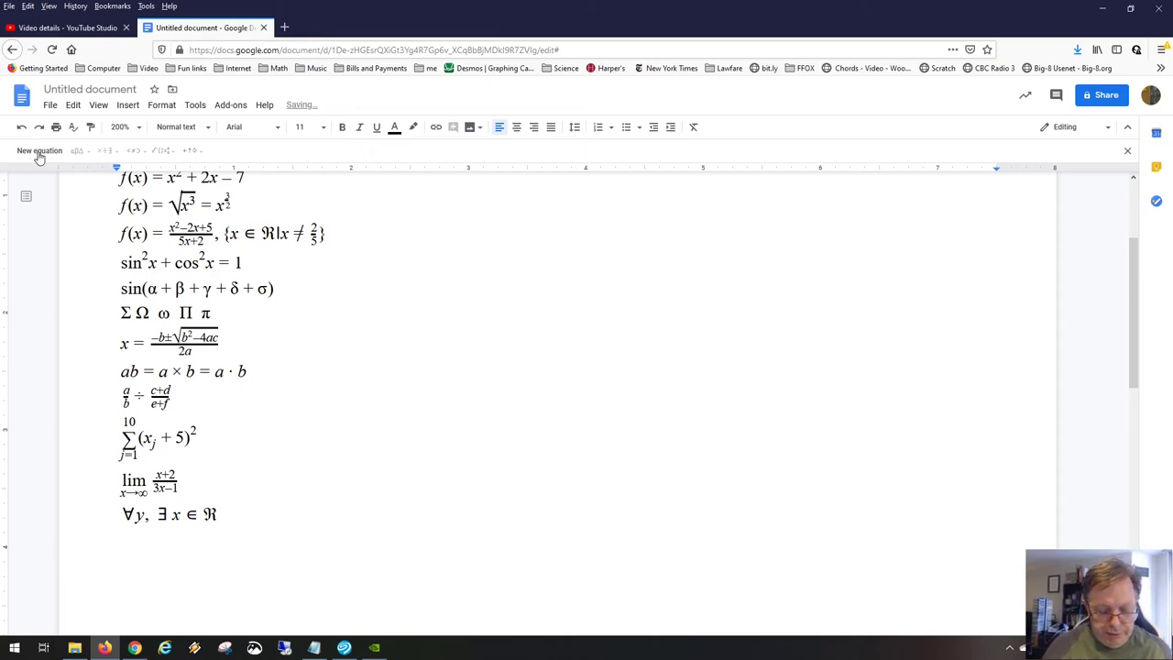
{"action": "type", "text": "f:"}
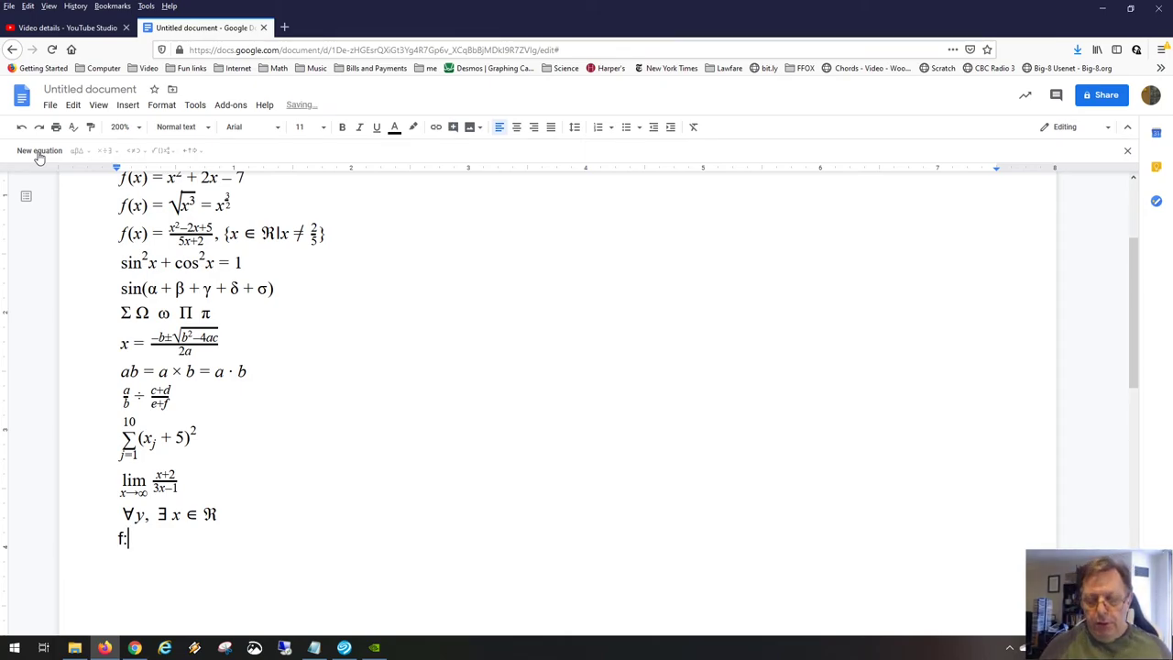
{"action": "key", "text": "BackSpace"}
{"action": "key", "text": "BackSpace"}
- Insert a new equation below the quantifier line reading f : x →, using \rightarrow for the arrow
{"action": "left_click", "coordinate": [39, 151]}
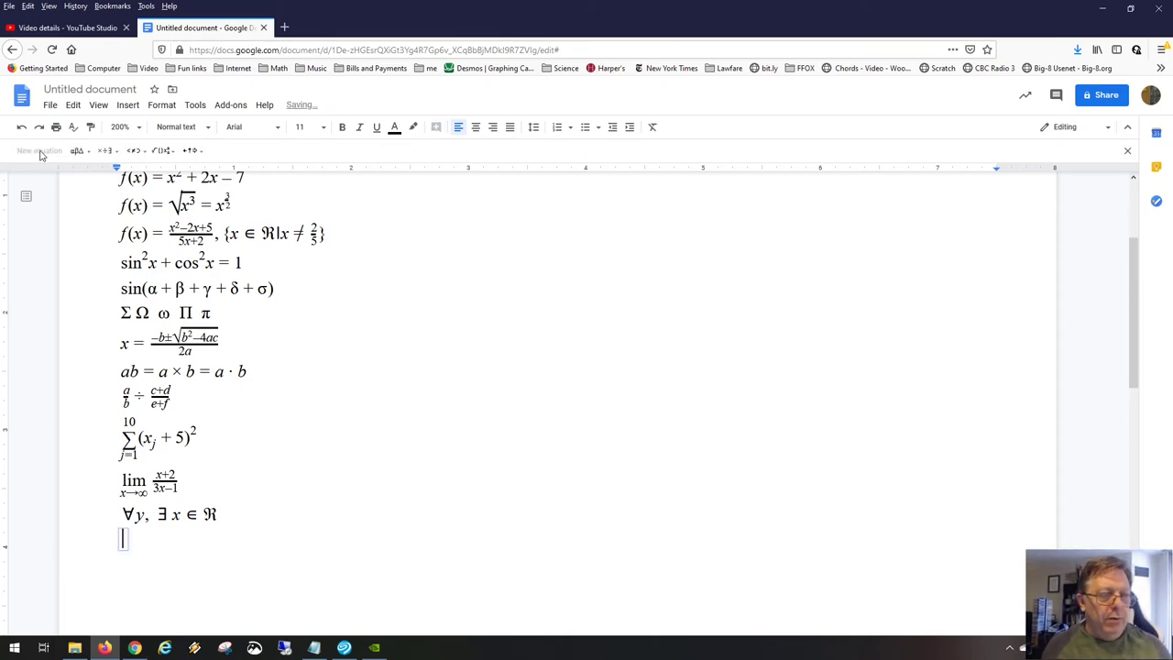
{"action": "type", "text": "f"}
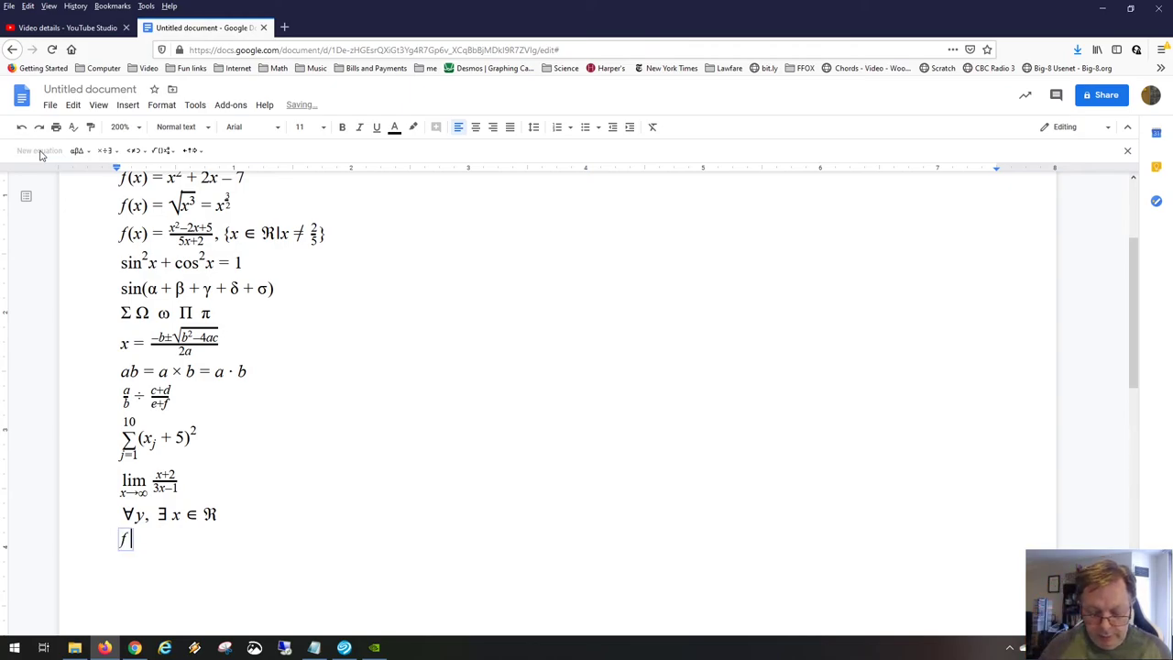
{"action": "type", "text": ":"}
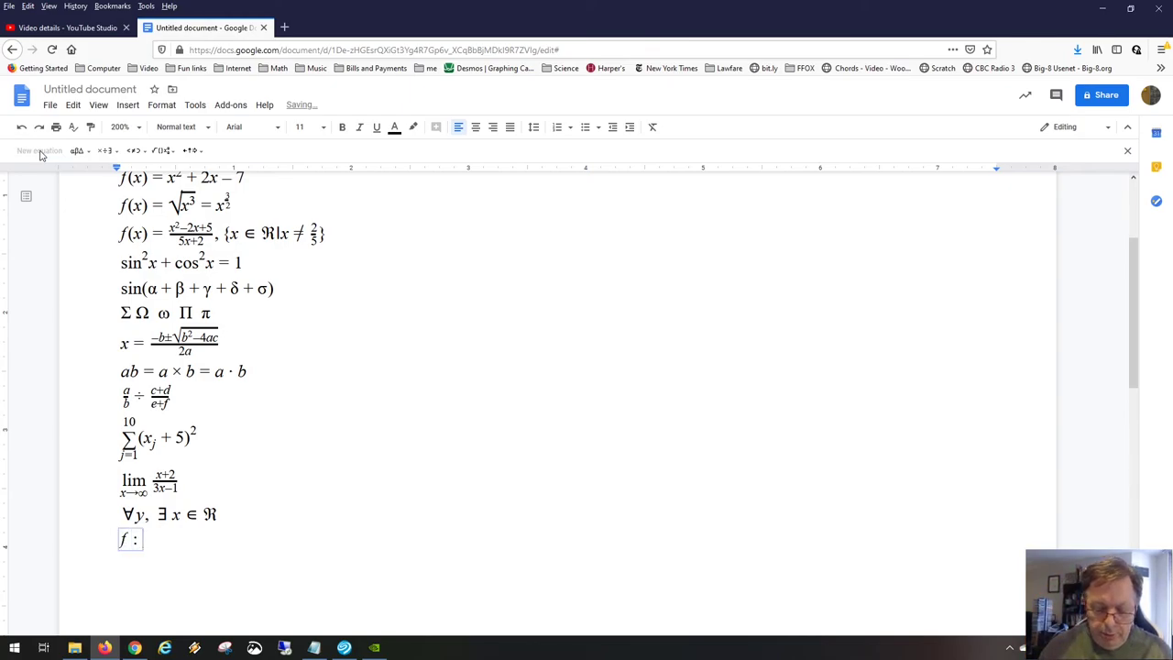
{"action": "type", "text": "x"}
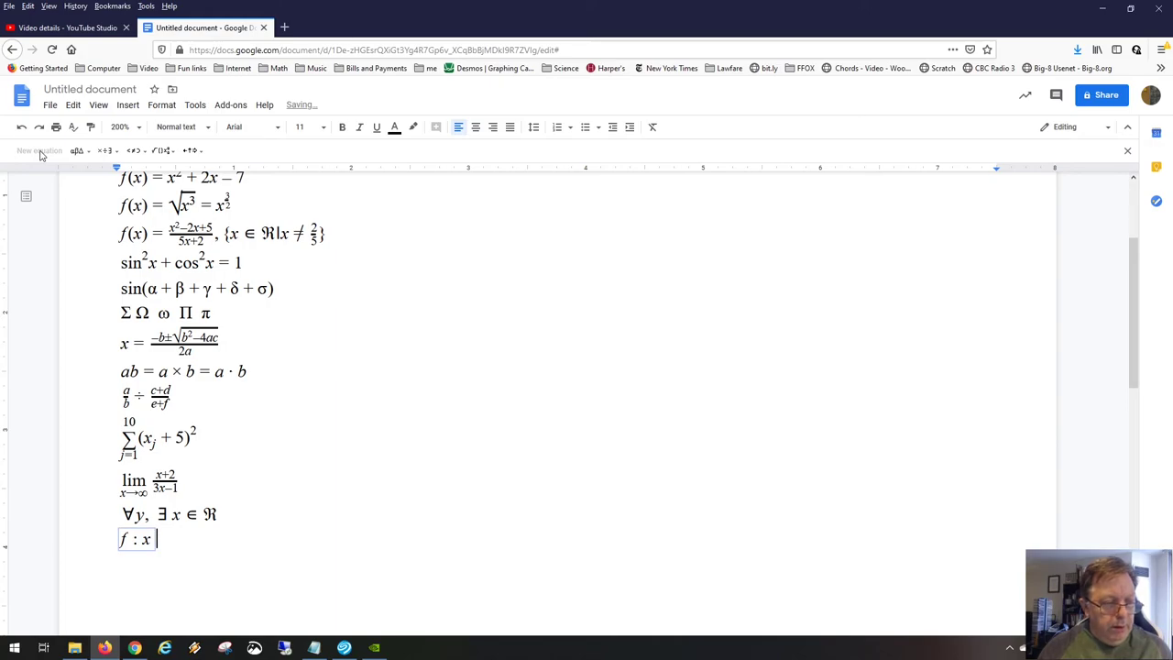
{"action": "type", "text": "-"}
{"action": "key", "text": "BackSpace"}
{"action": "type", "text": "\\"}
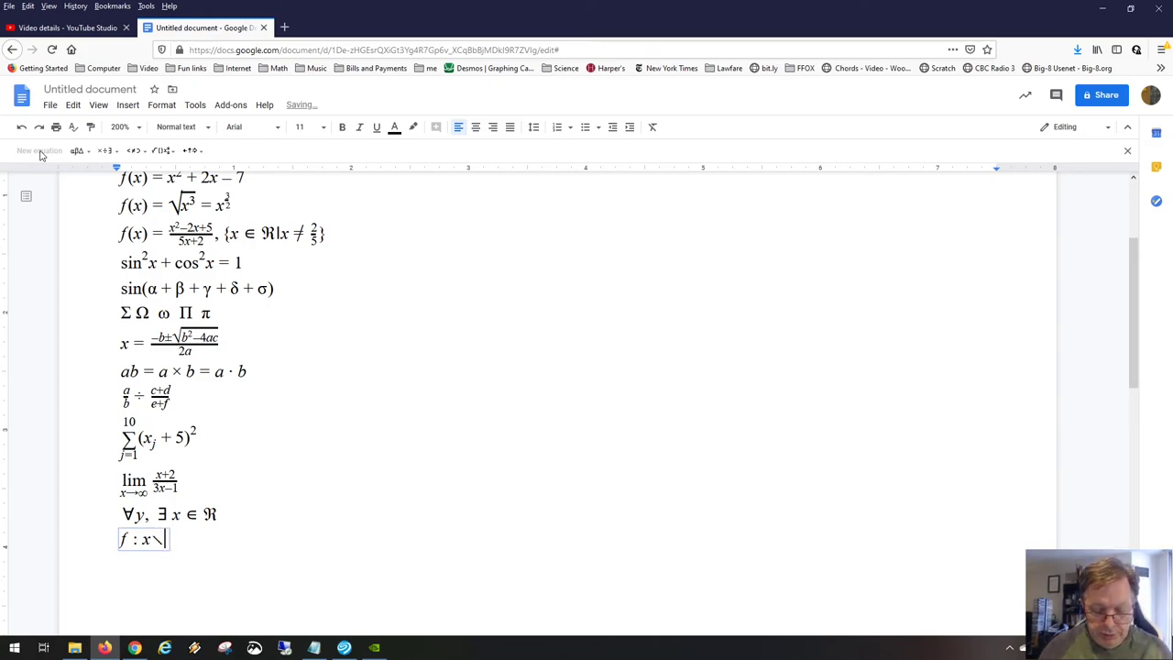
{"action": "type", "text": "rightarrow "}
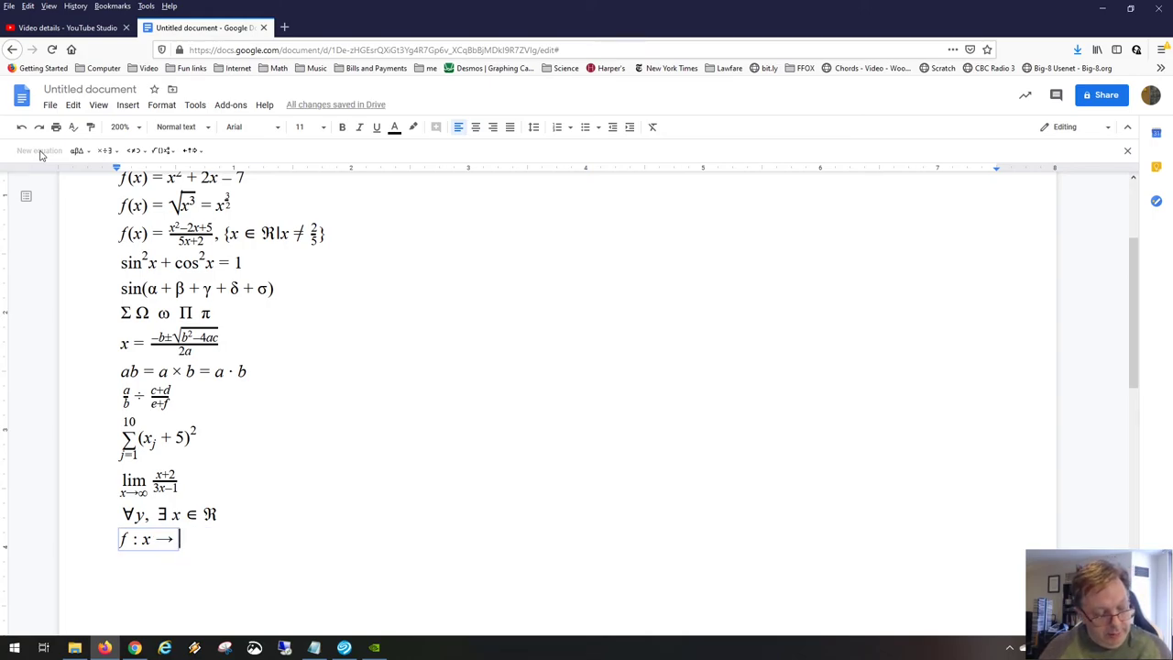
- Complete the mapping equation with 3x+2 after the arrow and start a new line below it
{"action": "type", "text": "3x+"}
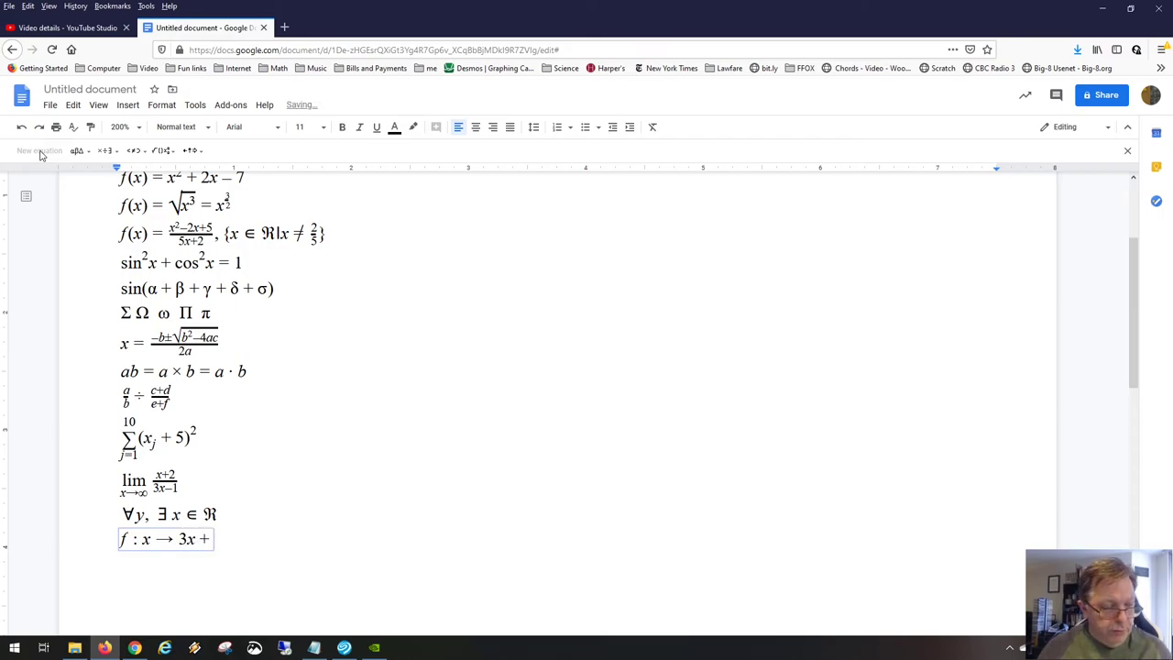
{"action": "type", "text": "2"}
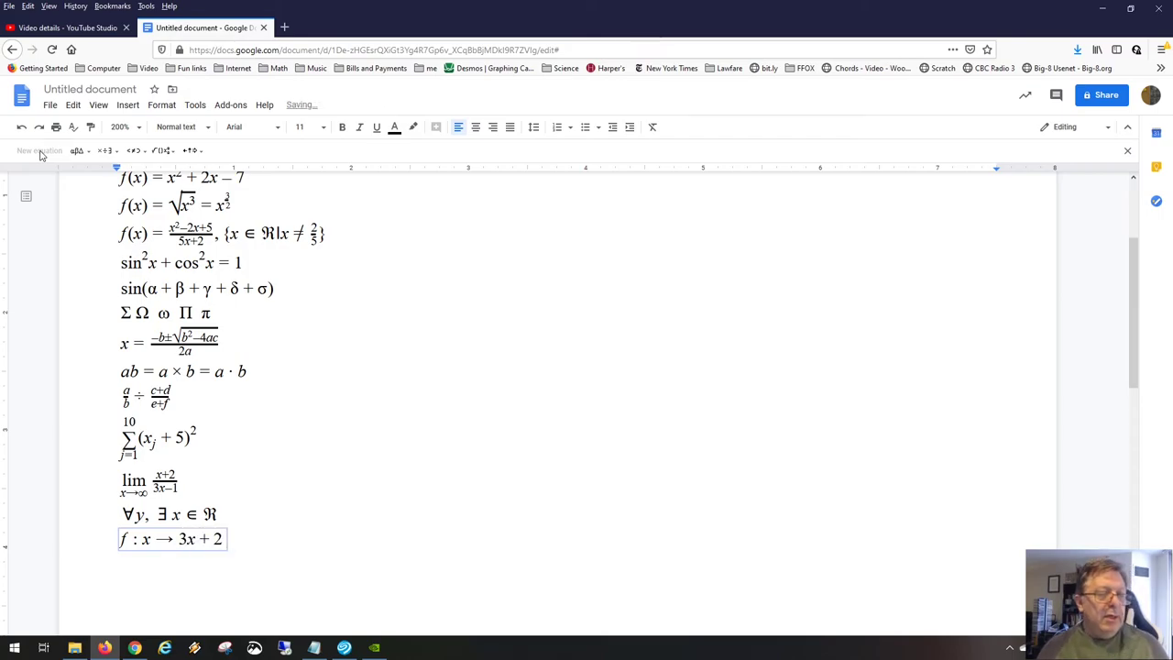
{"action": "key", "text": "Right"}
{"action": "key", "text": "Return"}
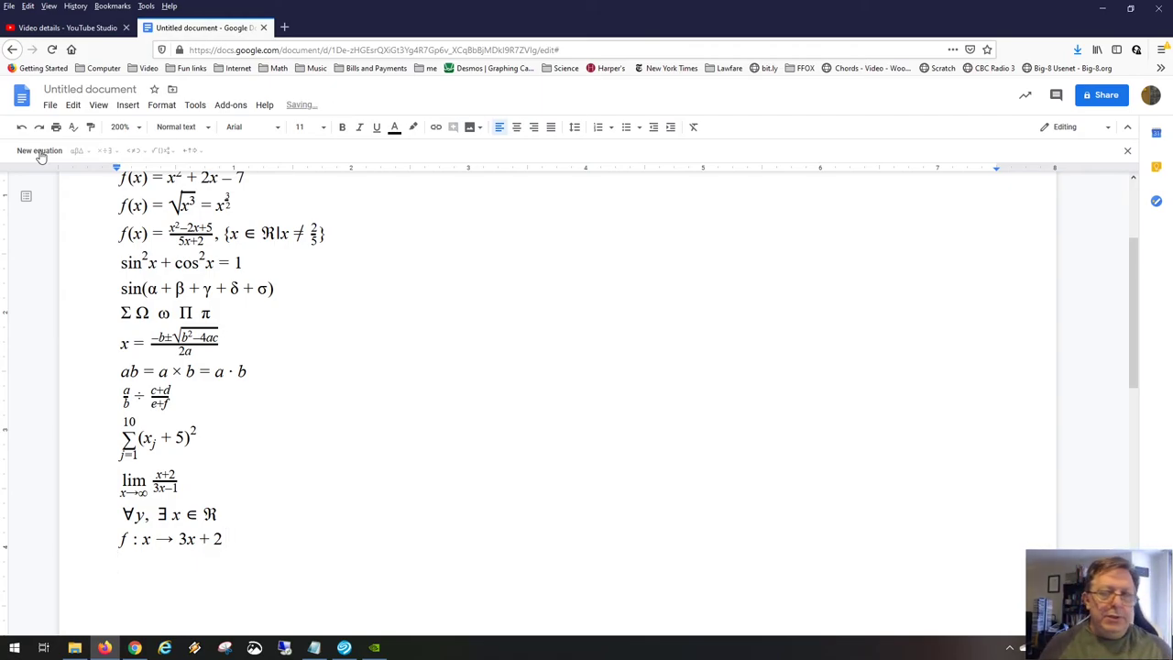
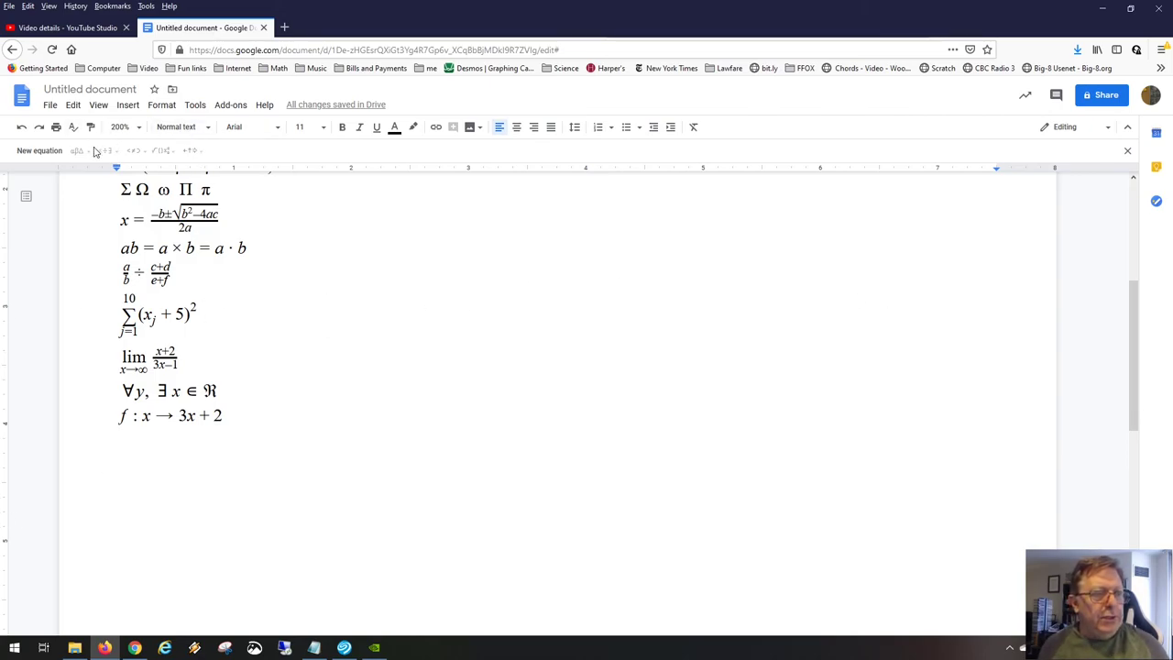
- Insert a new equation on the line below the mapping containing a with a vector arrow, using \vec
{"action": "left_click", "coordinate": [45, 153]}
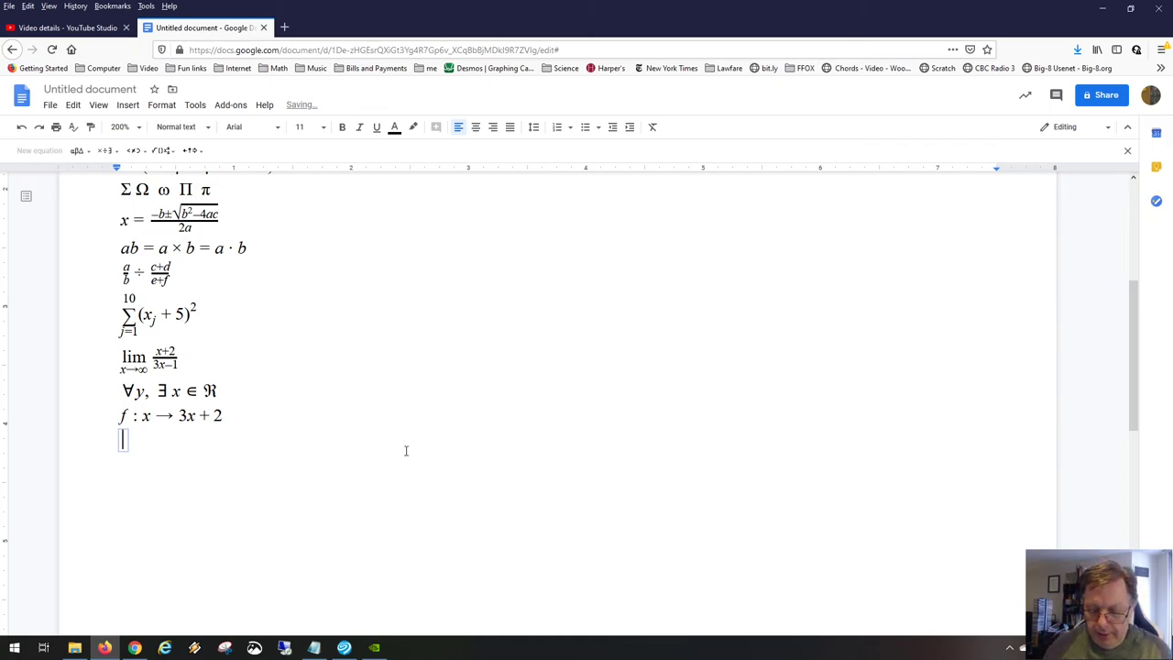
{"action": "type", "text": "\\vec"}
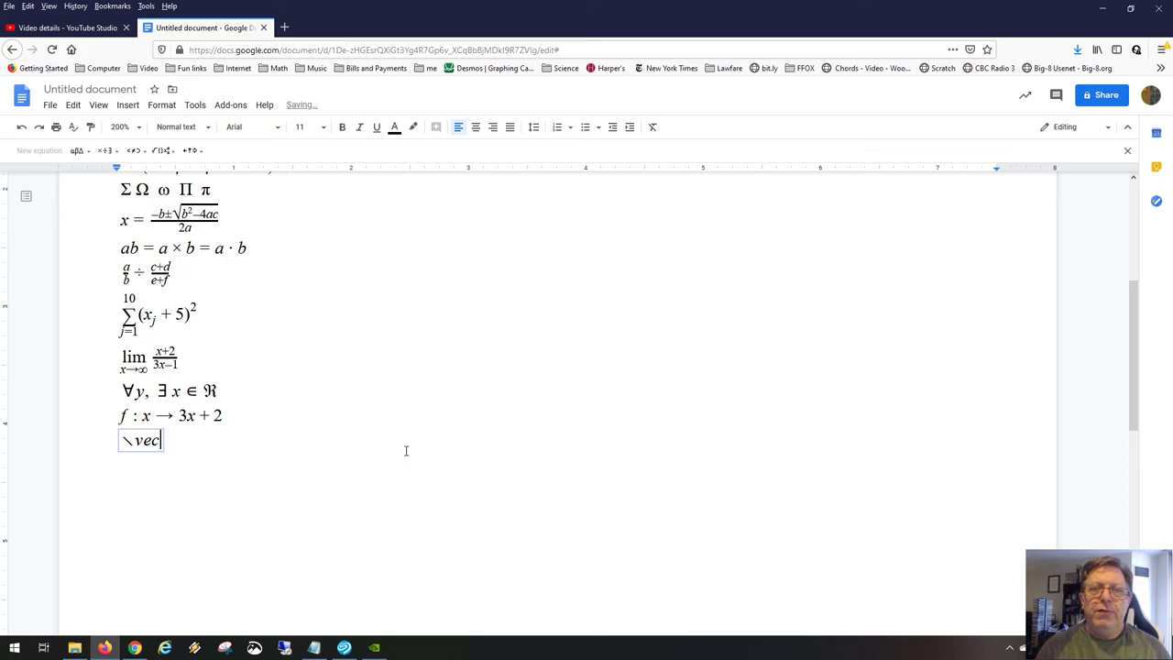
{"action": "key", "text": "space"}
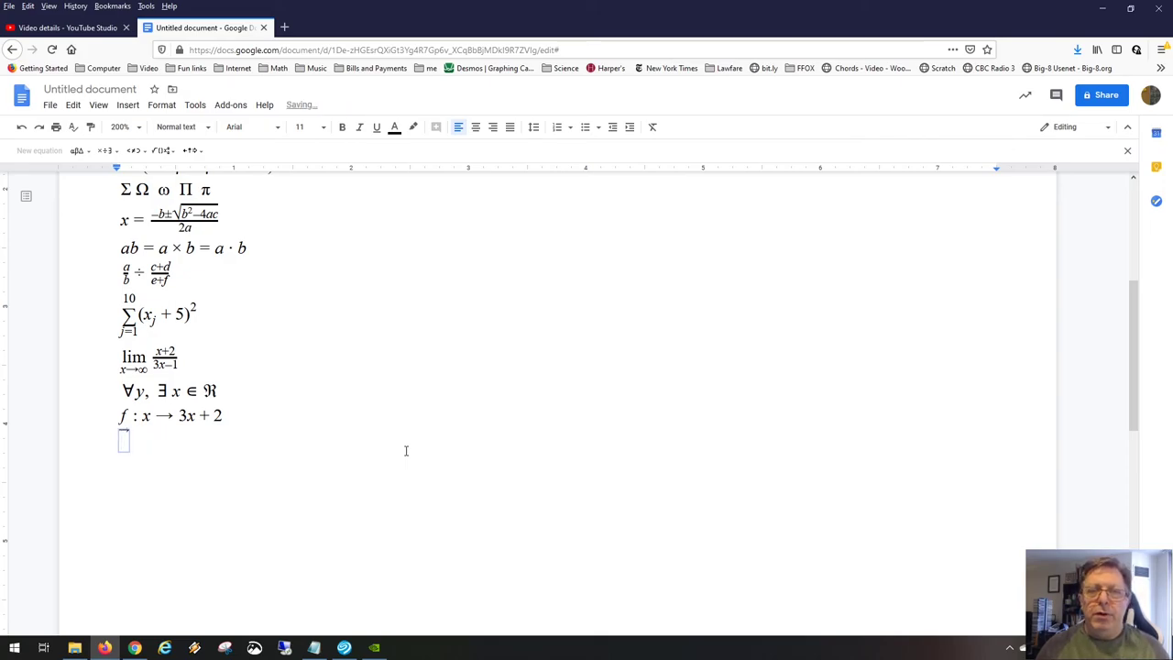
{"action": "type", "text": "a"}
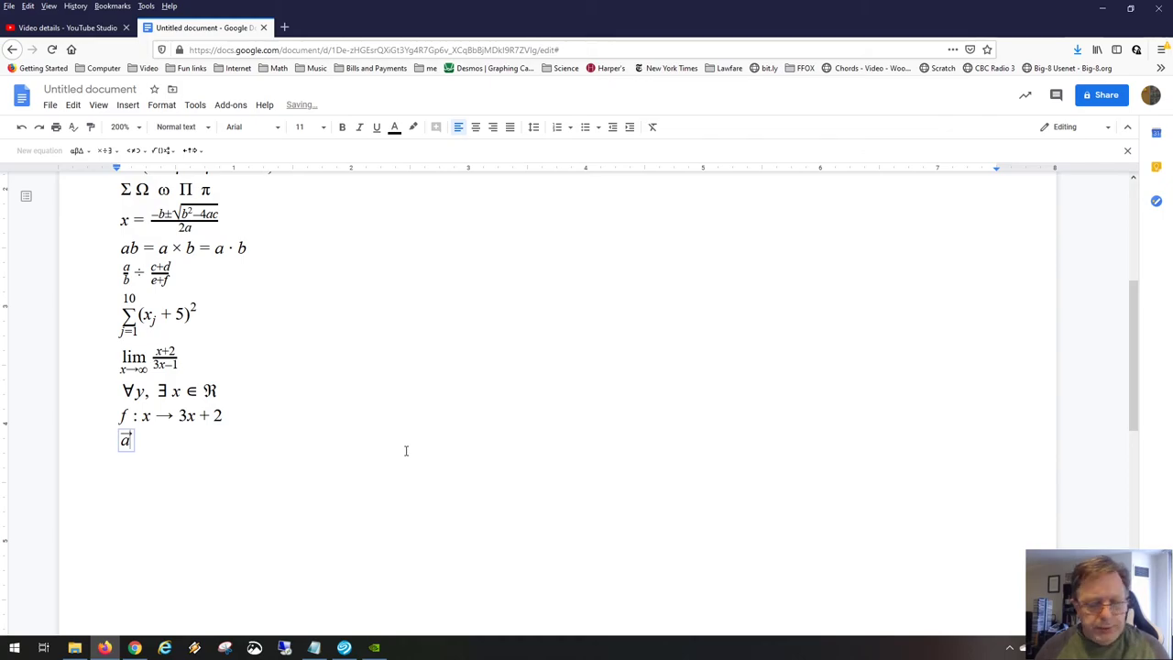
{"action": "key", "text": "Right"}
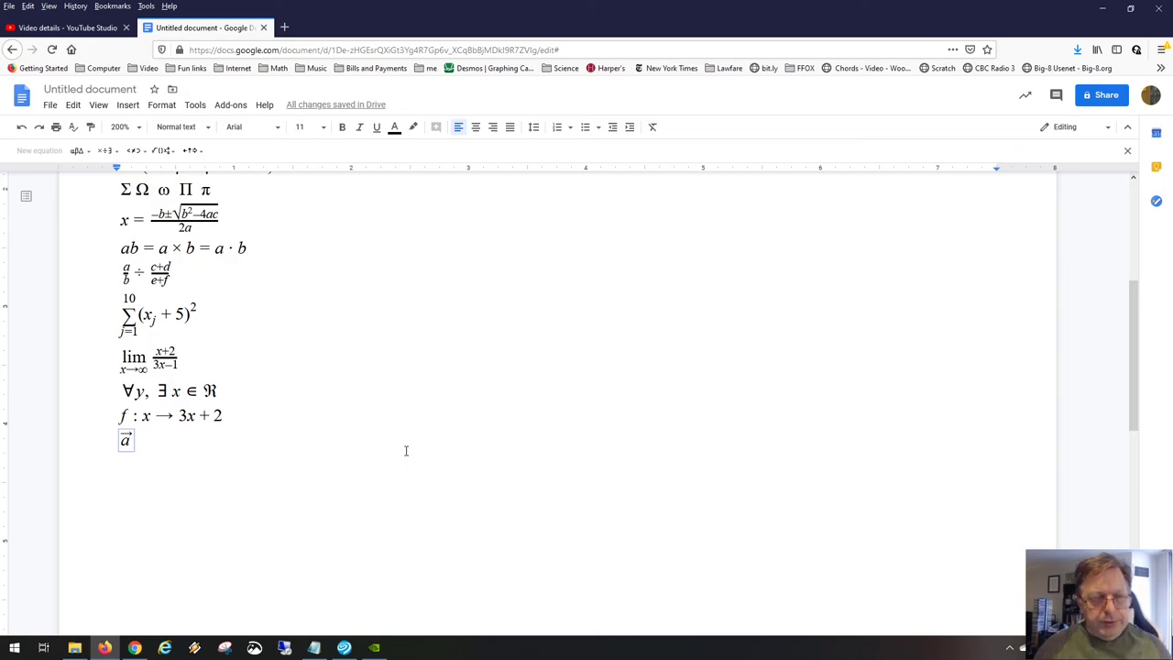
- Add a \downarrow symbol and a \vec b after the vector a, and start a new line below
{"action": "type", "text": "\\"}
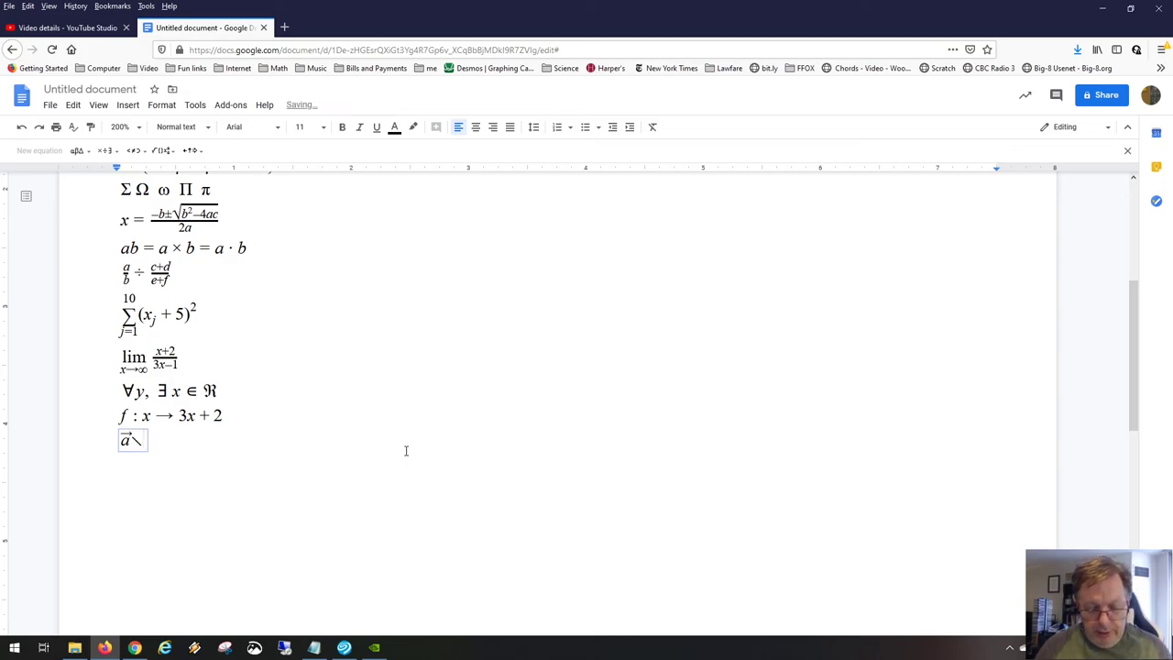
{"action": "type", "text": "down"}
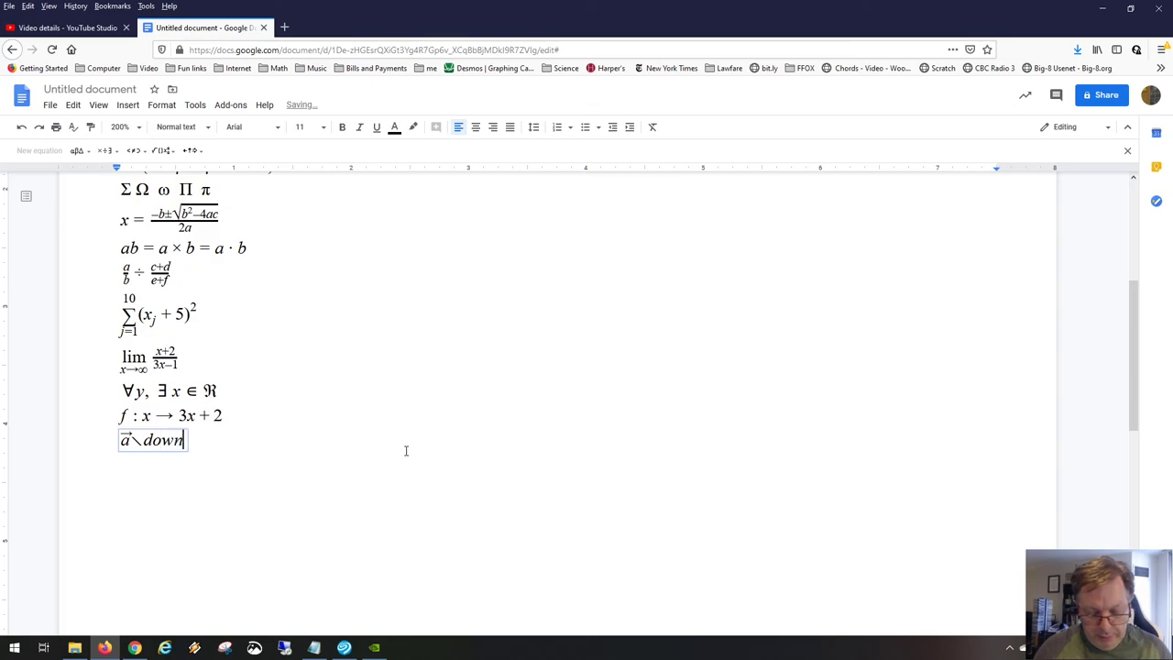
{"action": "type", "text": "arrow "}
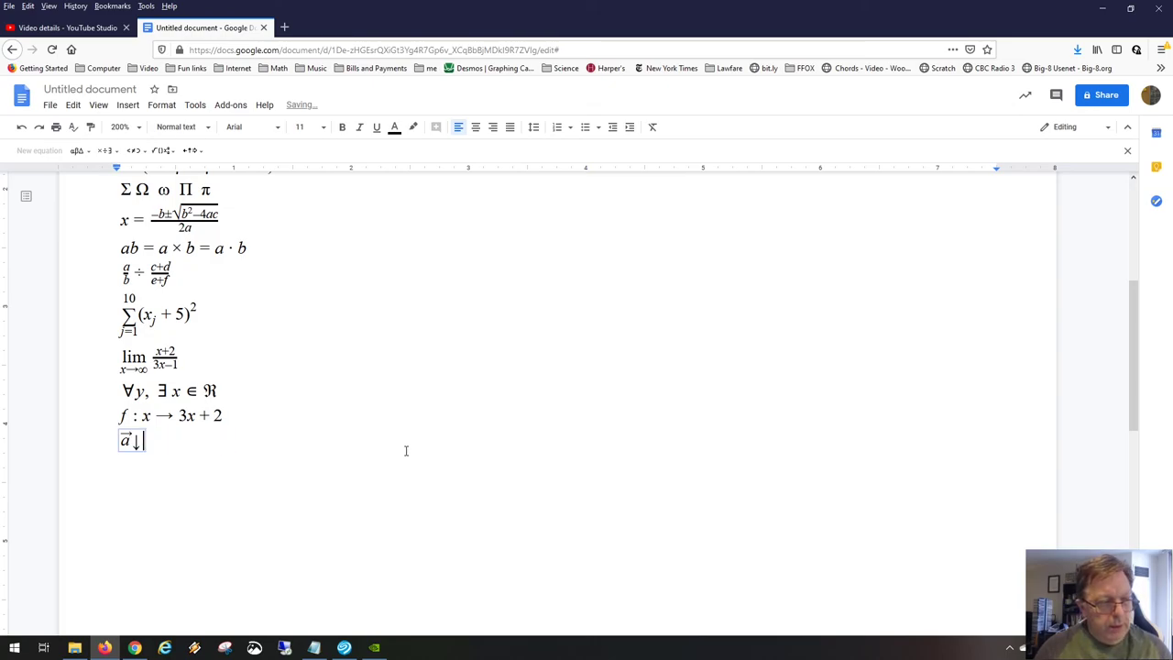
{"action": "type", "text": "\\v"}
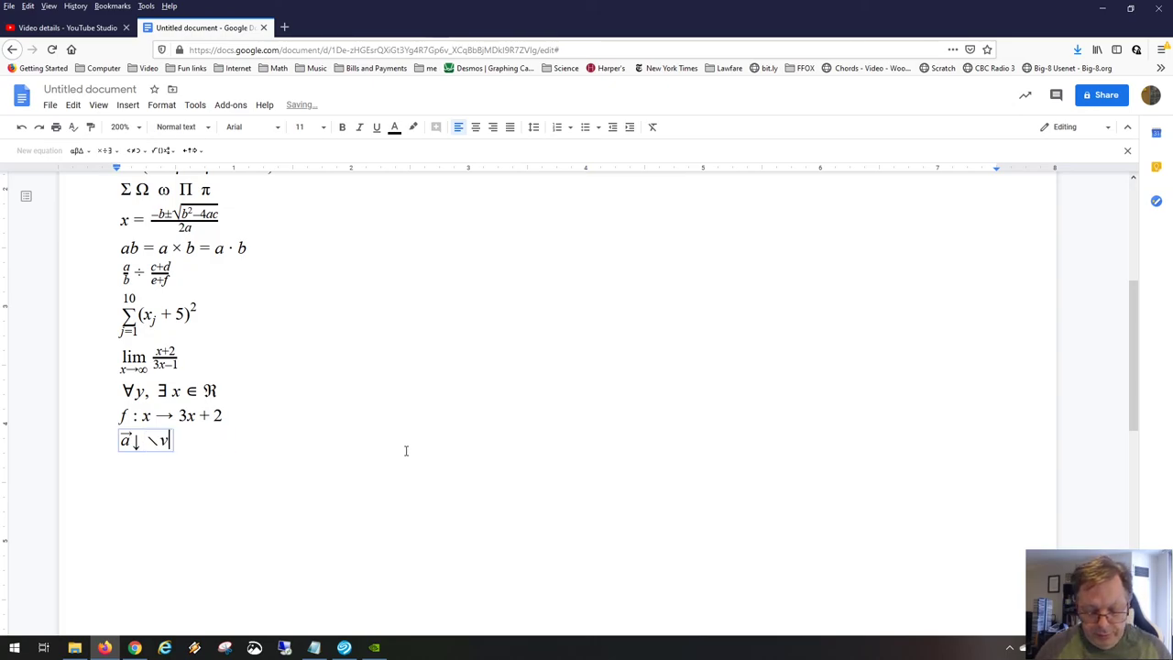
{"action": "type", "text": "ec "}
{"action": "type", "text": "b⃗"}
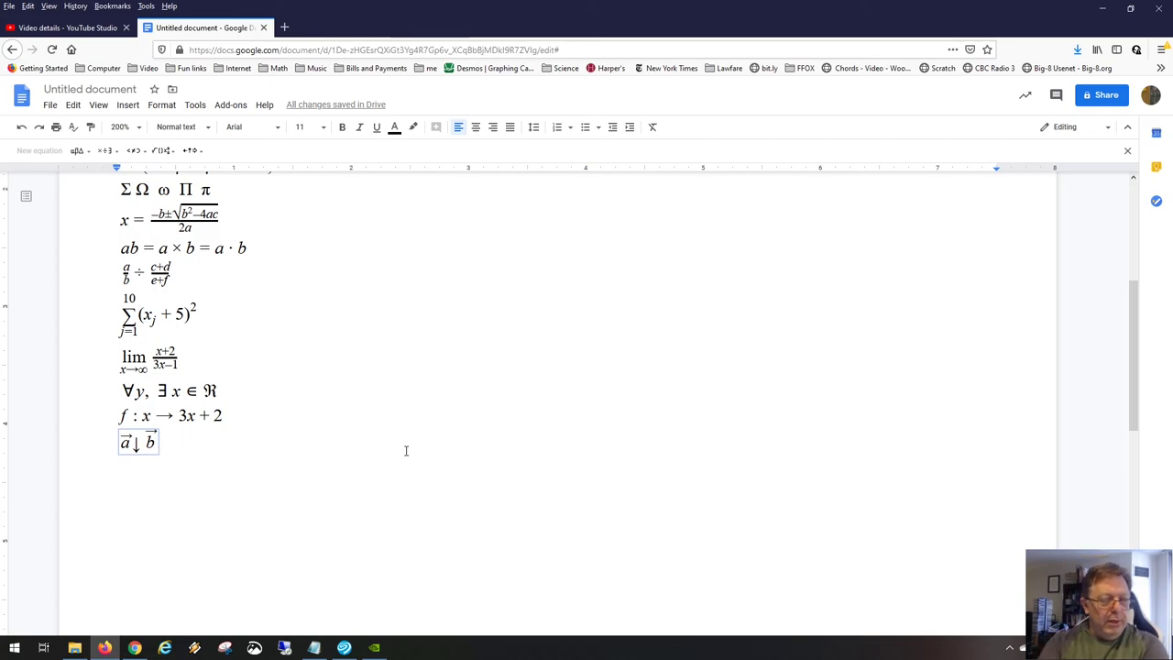
{"action": "key", "text": "Return"}
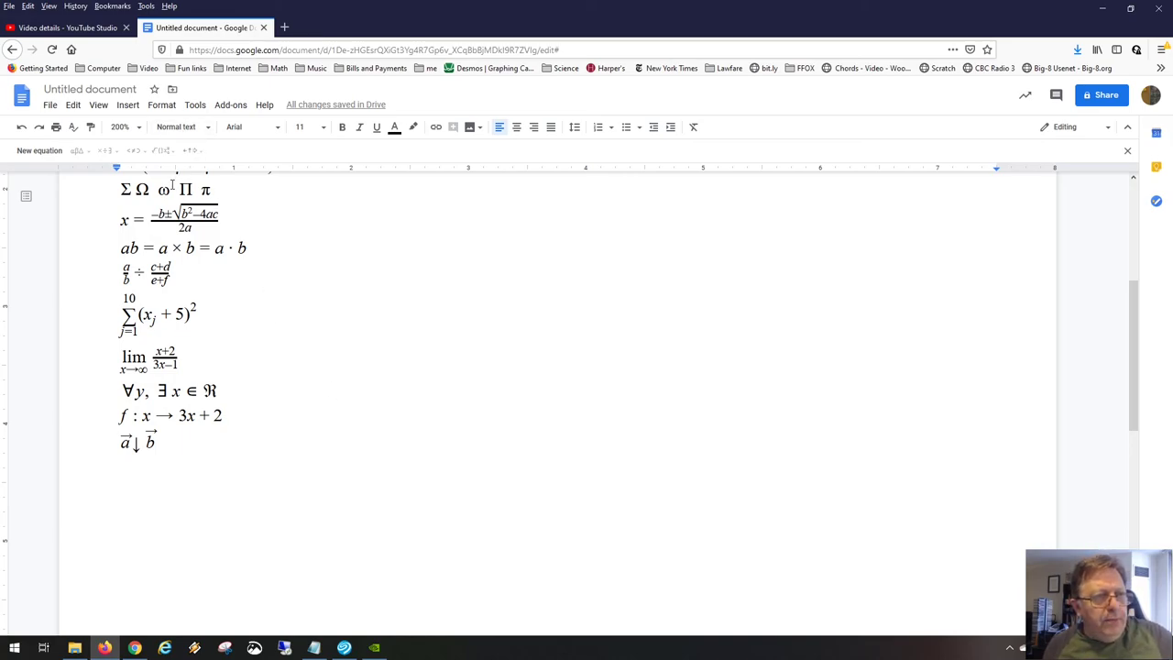
- Insert a new equation below the vectors reading s(t)=v_0t+, with the 0 as a subscript
{"action": "left_click", "coordinate": [41, 150]}
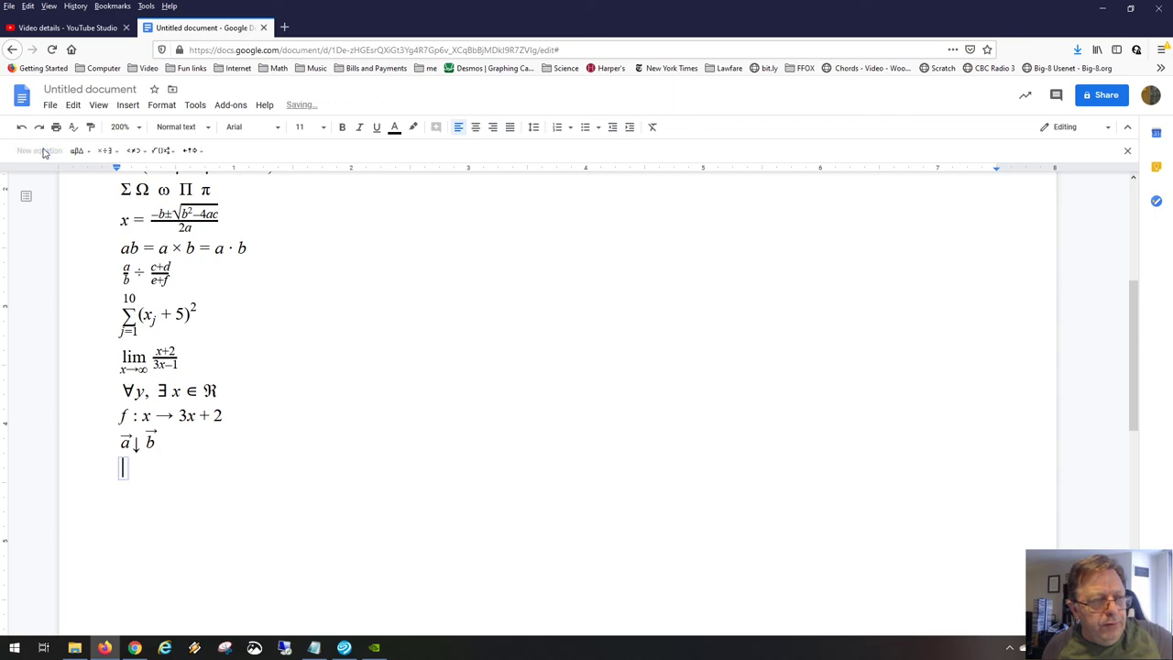
{"action": "type", "text": "s("}
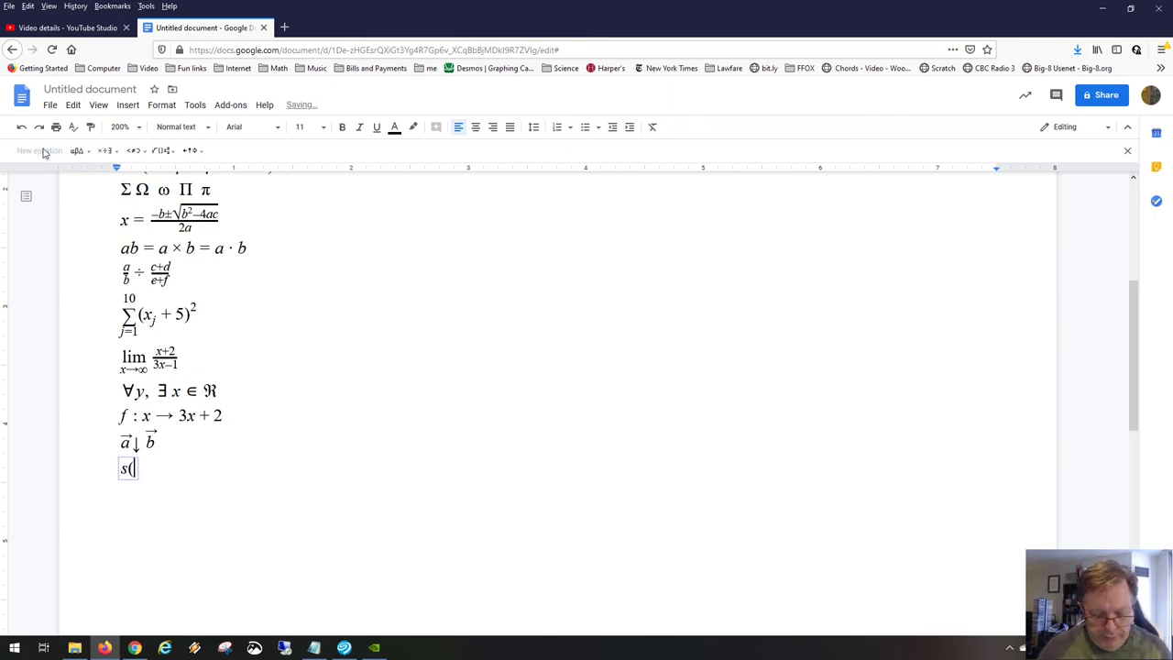
{"action": "type", "text": "t)=v"}
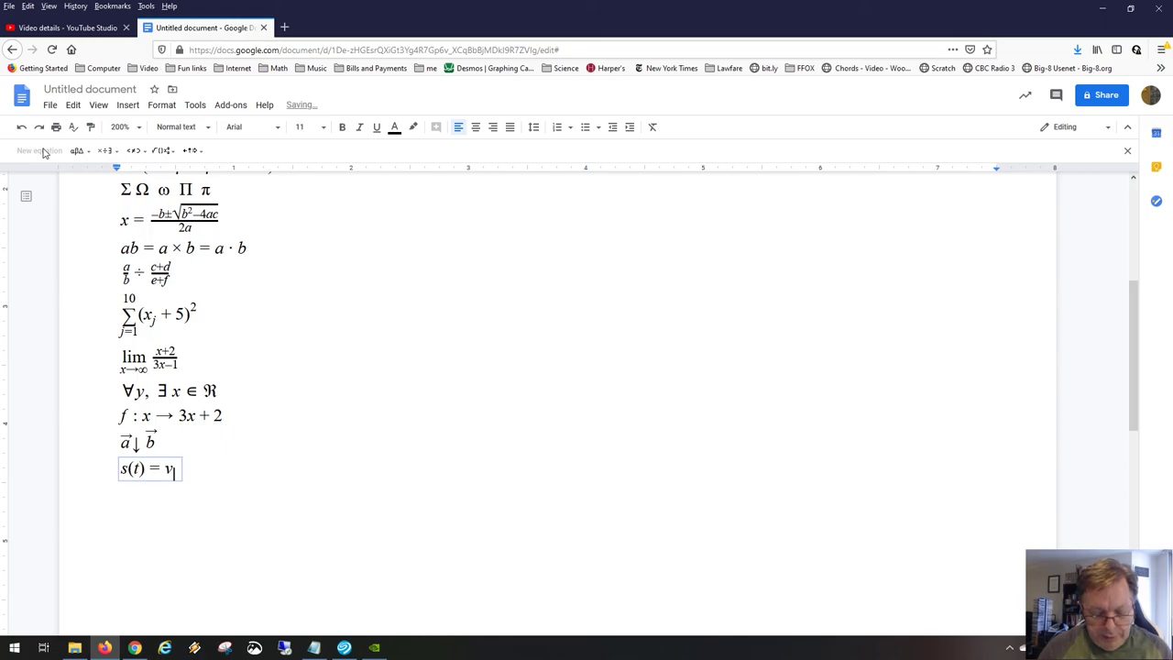
{"action": "type", "text": "_0"}
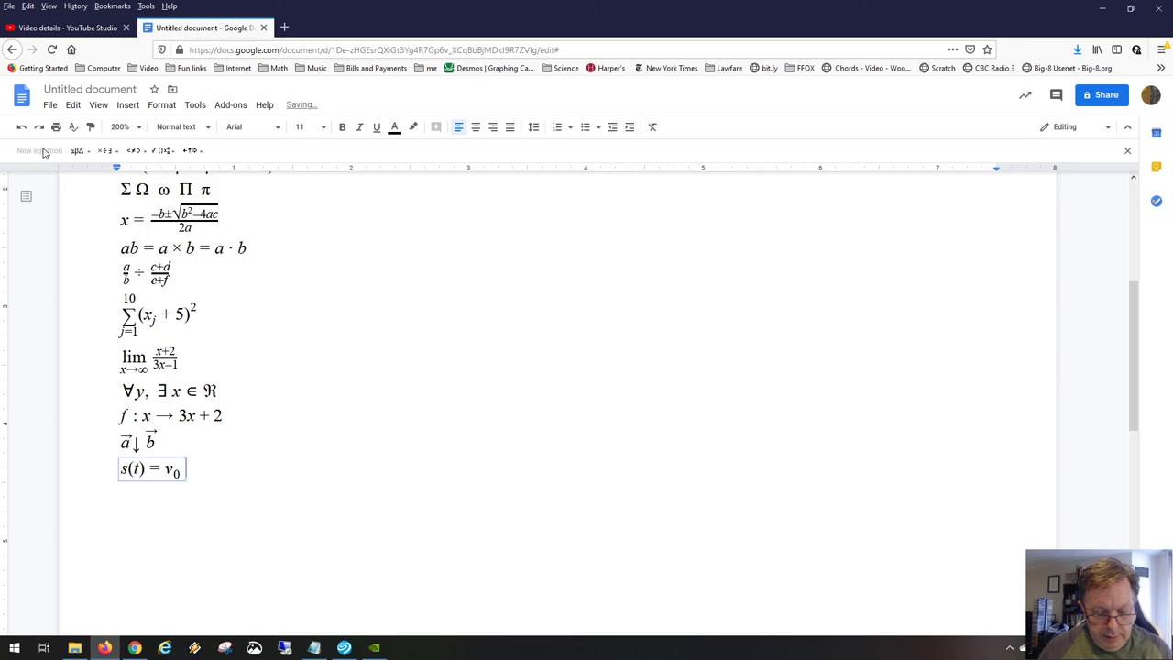
{"action": "type", "text": "t+"}
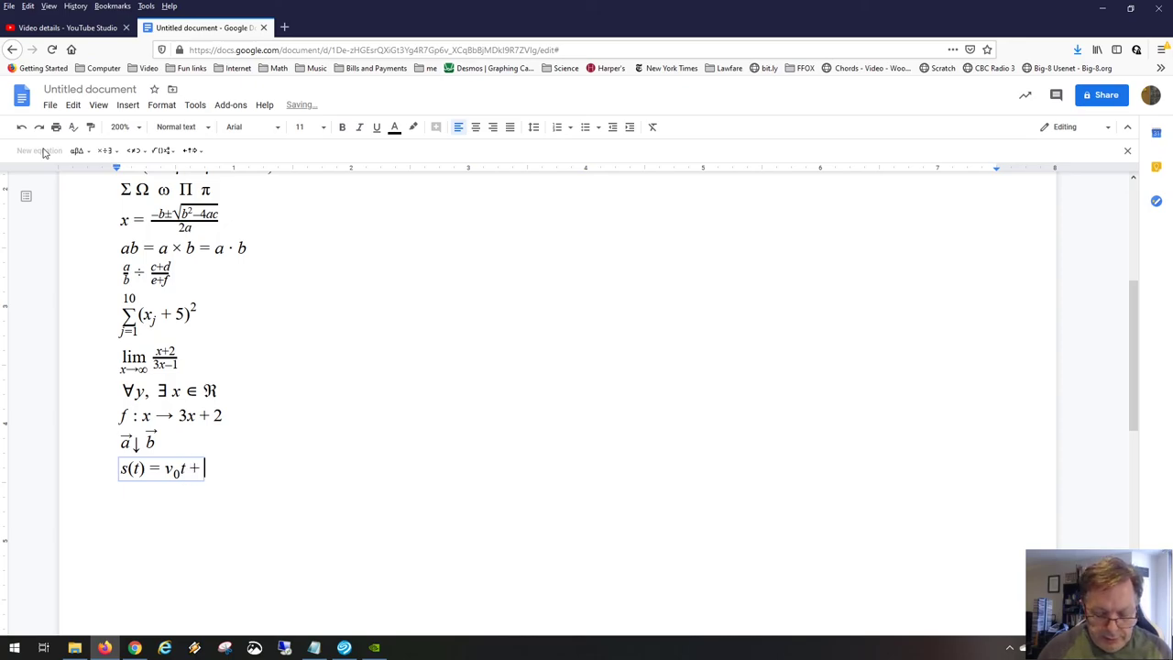
- Finish the s(t) equation with a \frac fraction of 1 over 2 followed by at^2
{"action": "type", "text": "\frac"}
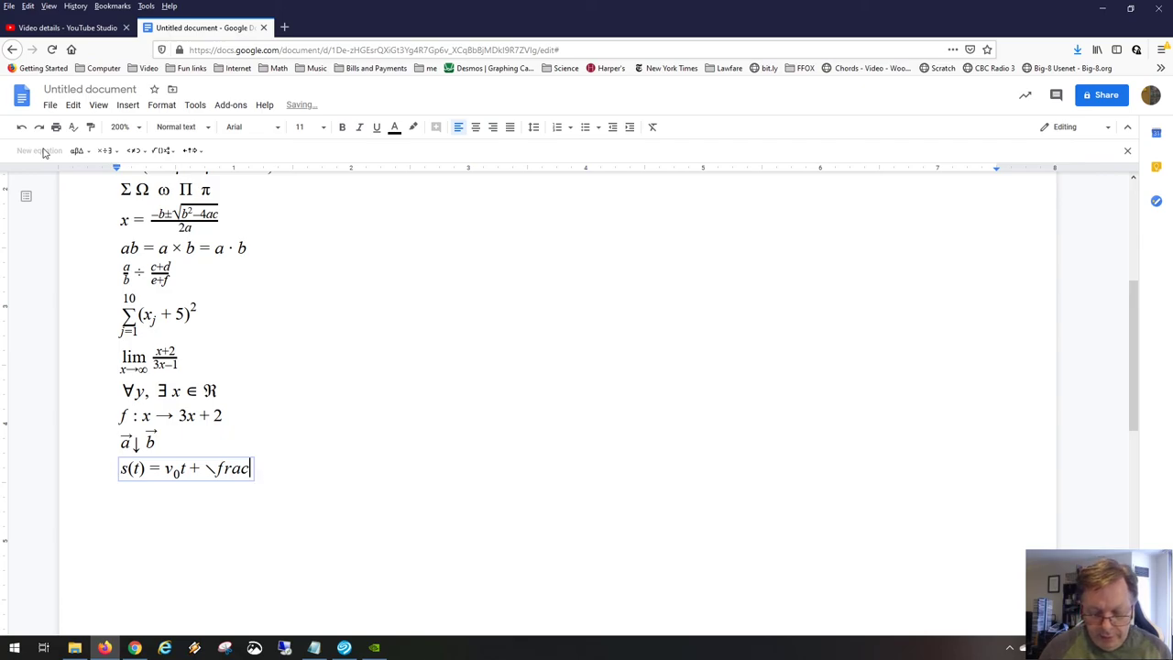
{"action": "key", "text": "space"}
{"action": "type", "text": "1"}
{"action": "key", "text": "Down"}
{"action": "type", "text": "2"}
{"action": "key", "text": "Right"}
{"action": "type", "text": "at"}
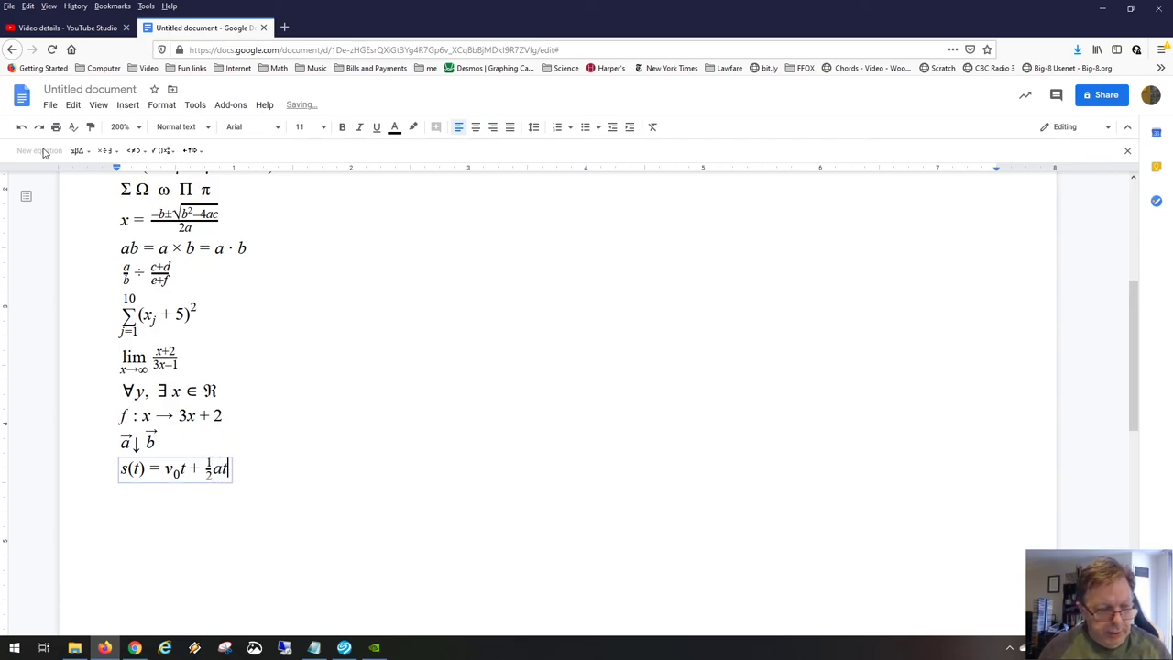
{"action": "type", "text": "^2"}
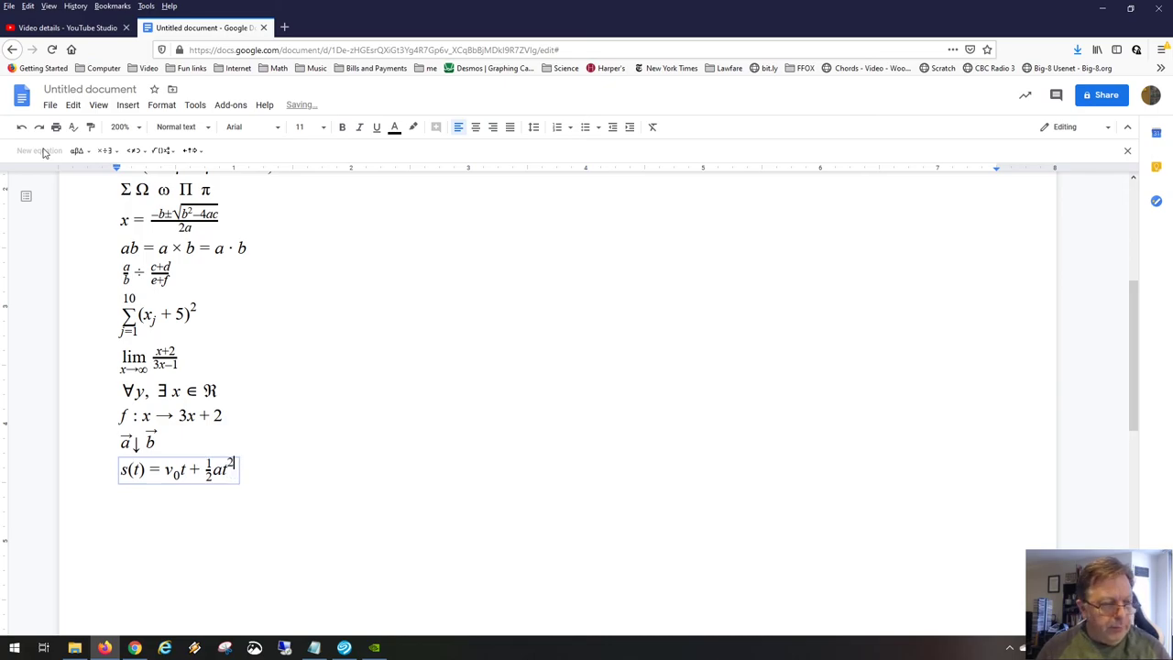
{"action": "key", "text": "Left"}
{"action": "key", "text": "Left"}
{"action": "key", "text": "Left"}
{"action": "key", "text": "Left"}
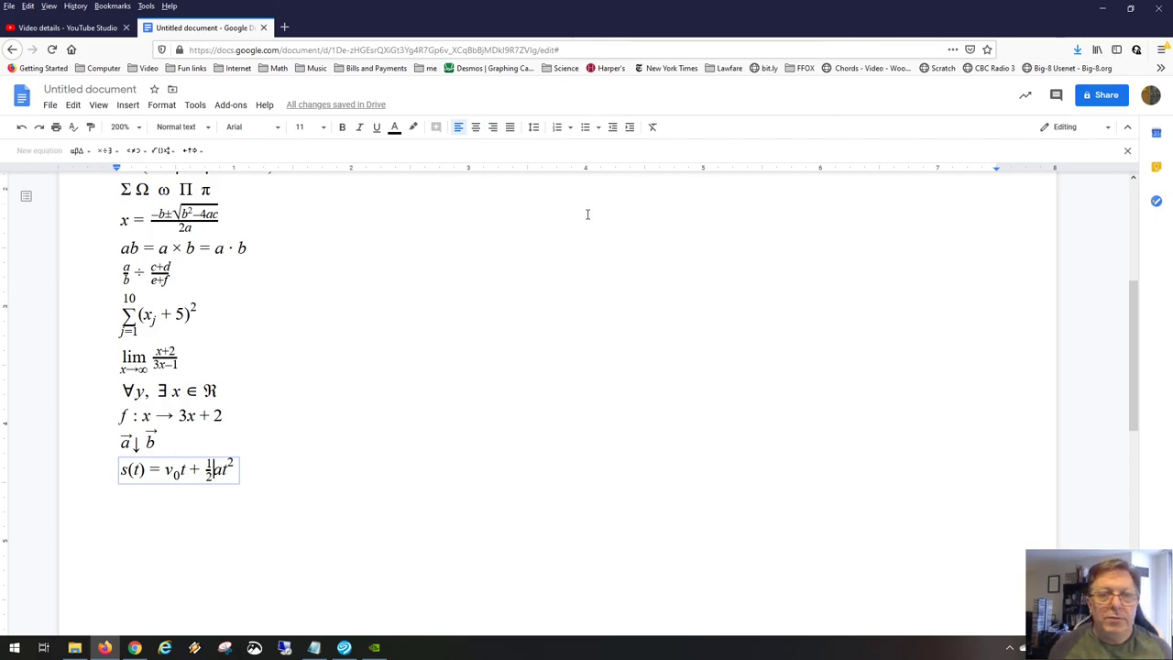
{"action": "left_click", "coordinate": [176, 477]}
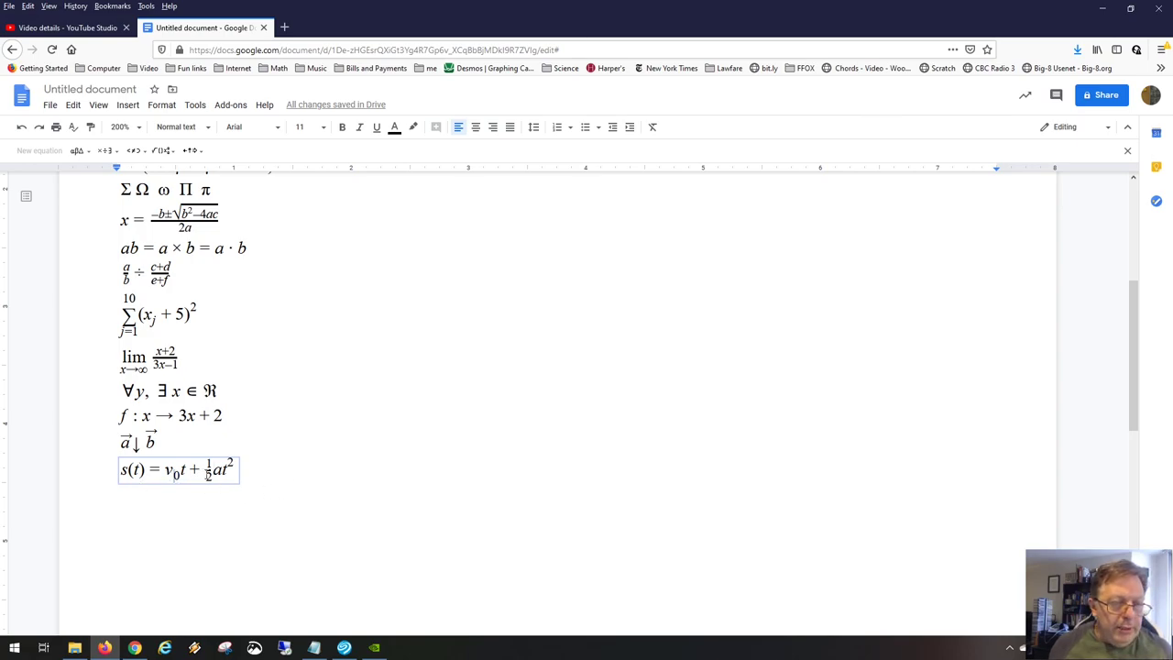
- Try writing v_0 as plain text on the same line after the s(t) equation
{"action": "left_click", "coordinate": [358, 480]}
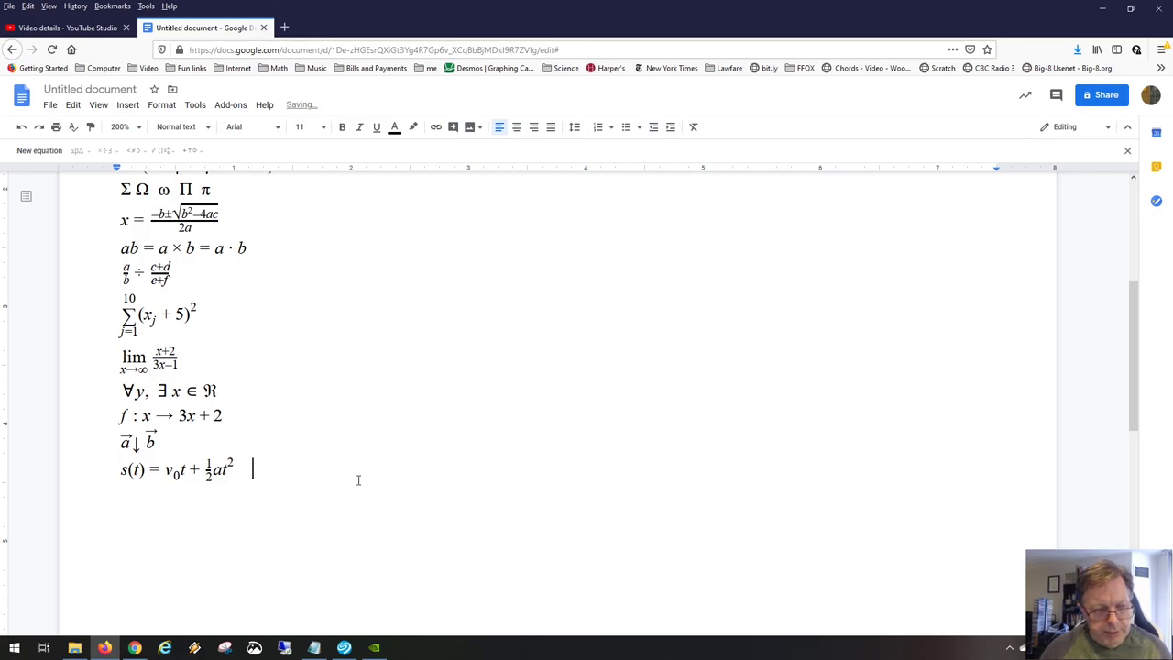
{"action": "type", "text": "v_0"}
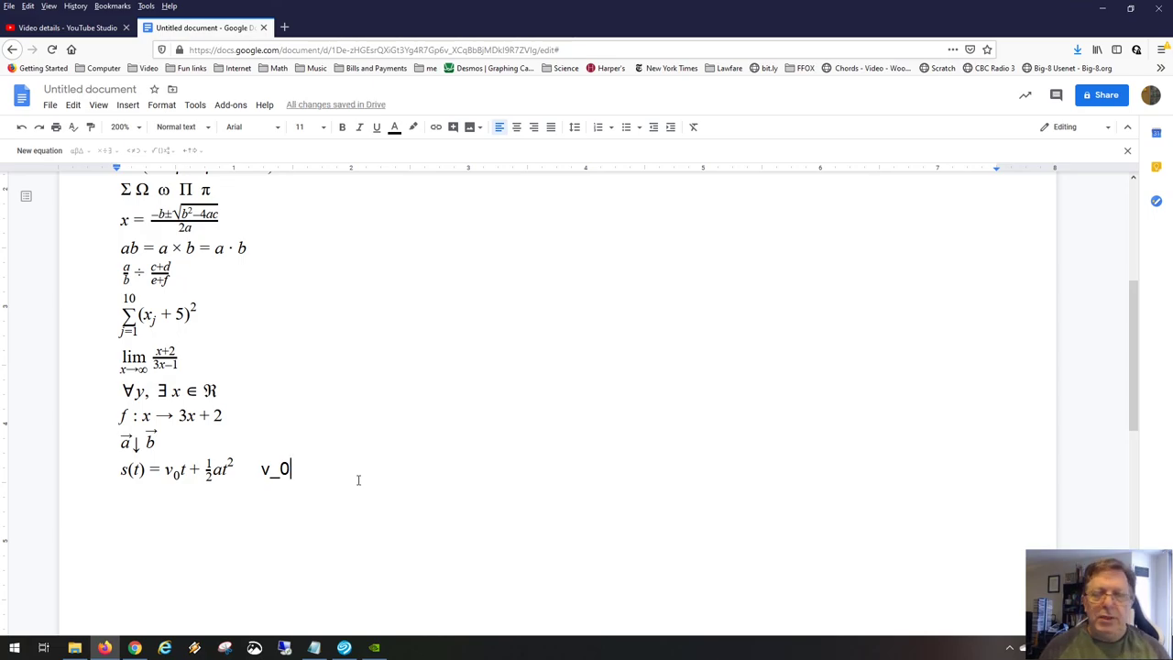
{"action": "key", "text": "BackSpace"}
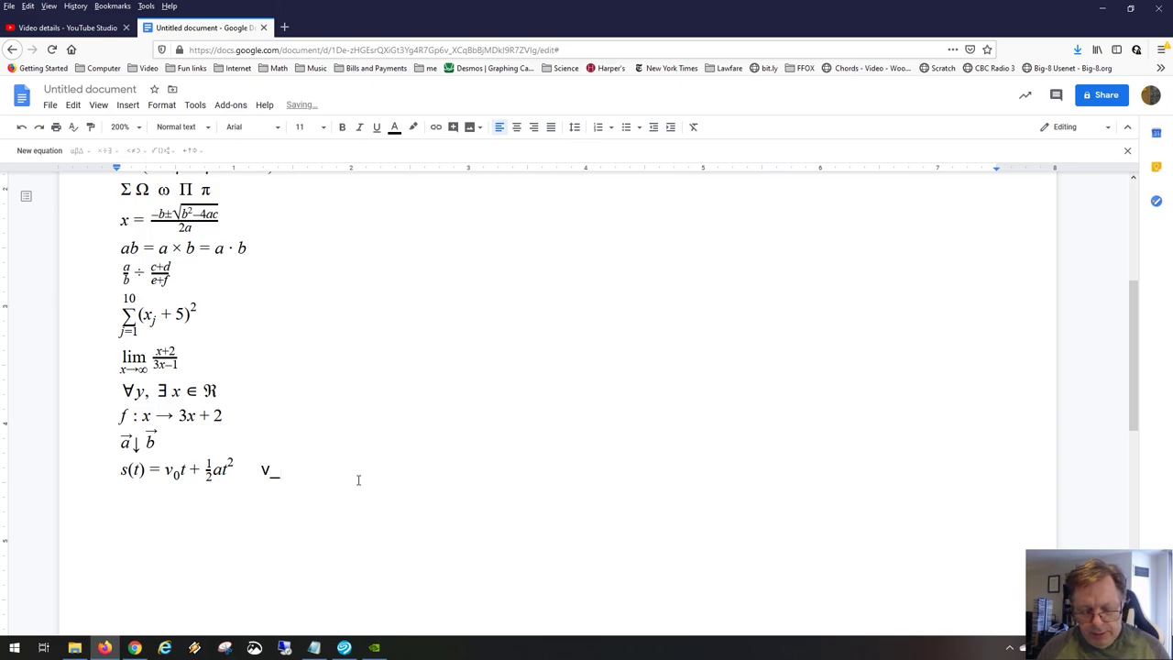
{"action": "type", "text": "*"}
{"action": "key", "text": "BackSpace"}
{"action": "key", "text": "BackSpace"}
{"action": "key", "text": "BackSpace"}
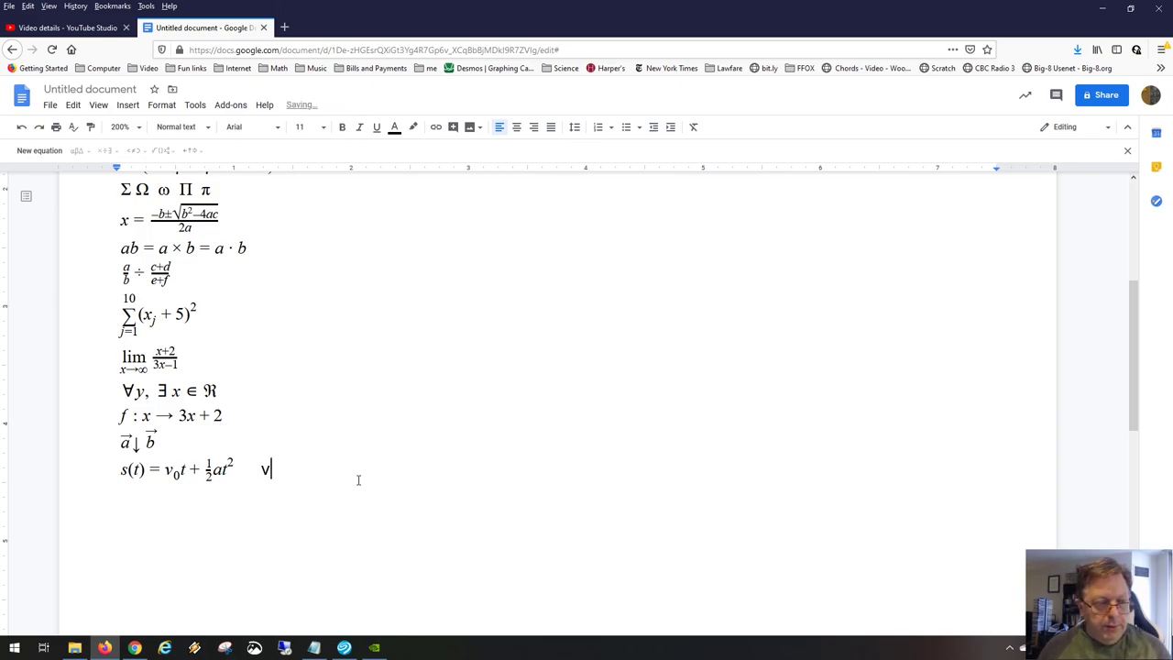
- Insert a new equation after the s(t) formula and try a v with an asterisk as subscript
{"action": "left_click", "coordinate": [39, 152]}
{"action": "type", "text": "v_"}
{"action": "key", "text": "BackSpace"}
{"action": "type", "text": "_"}
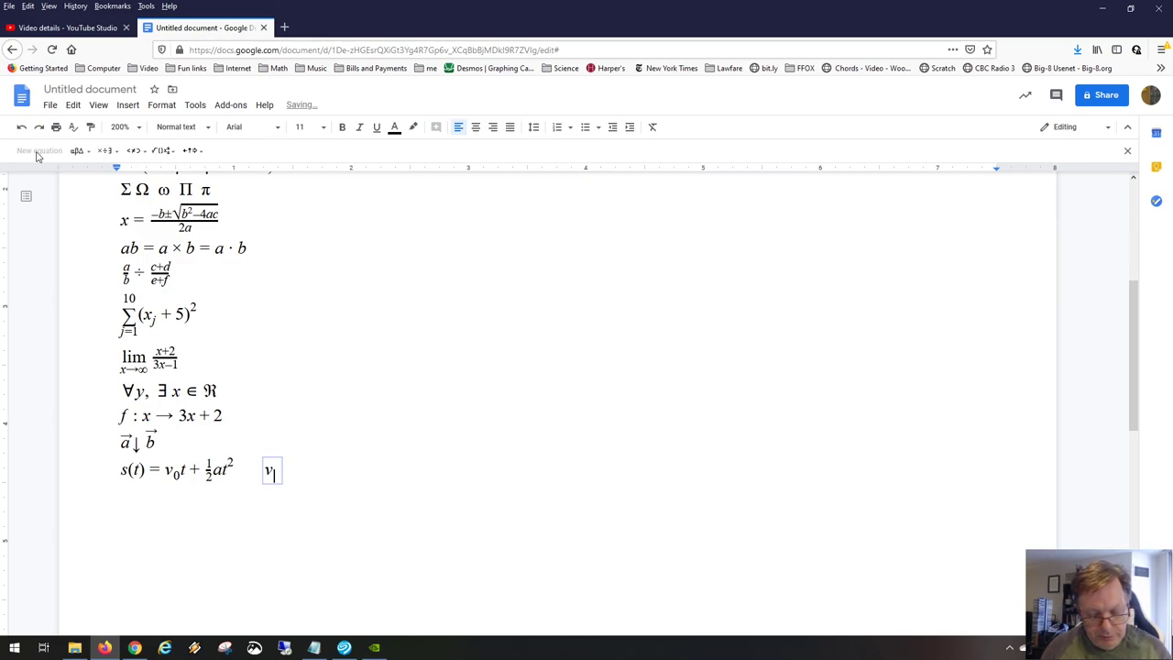
{"action": "type", "text": "f"}
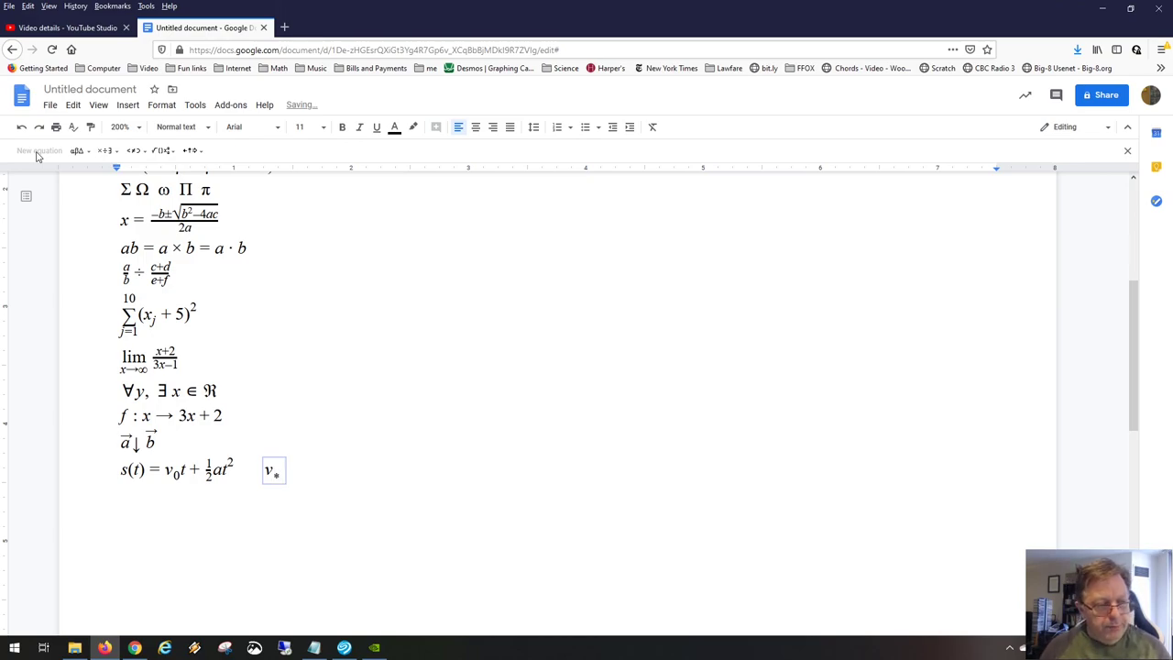
{"action": "key", "text": "BackSpace"}
{"action": "key", "text": "BackSpace"}
{"action": "key", "text": "BackSpace"}
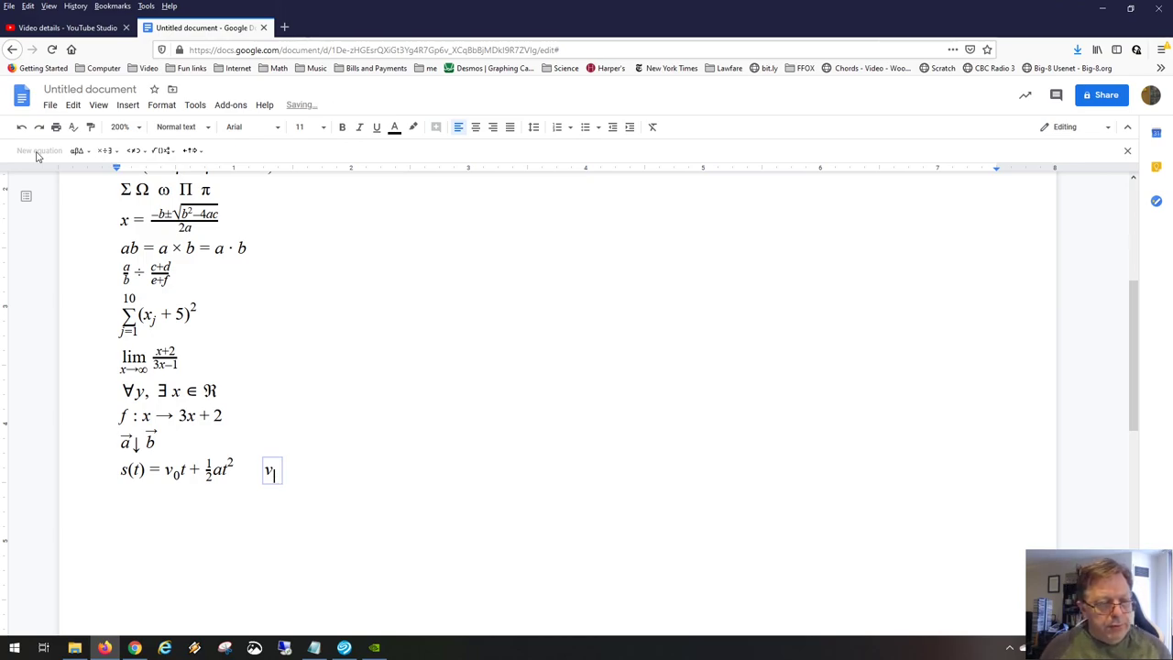
- Try the v with an asterisk as superscript, and with a prime mark instead
{"action": "type", "text": "v"}
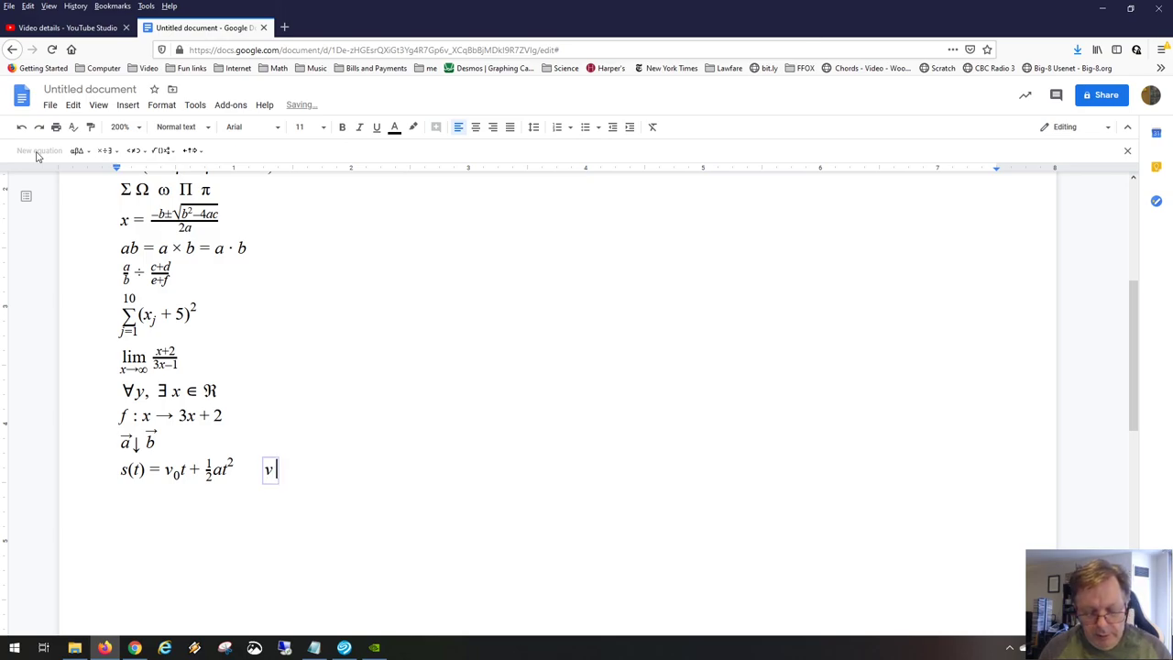
{"action": "type", "text": "^"}
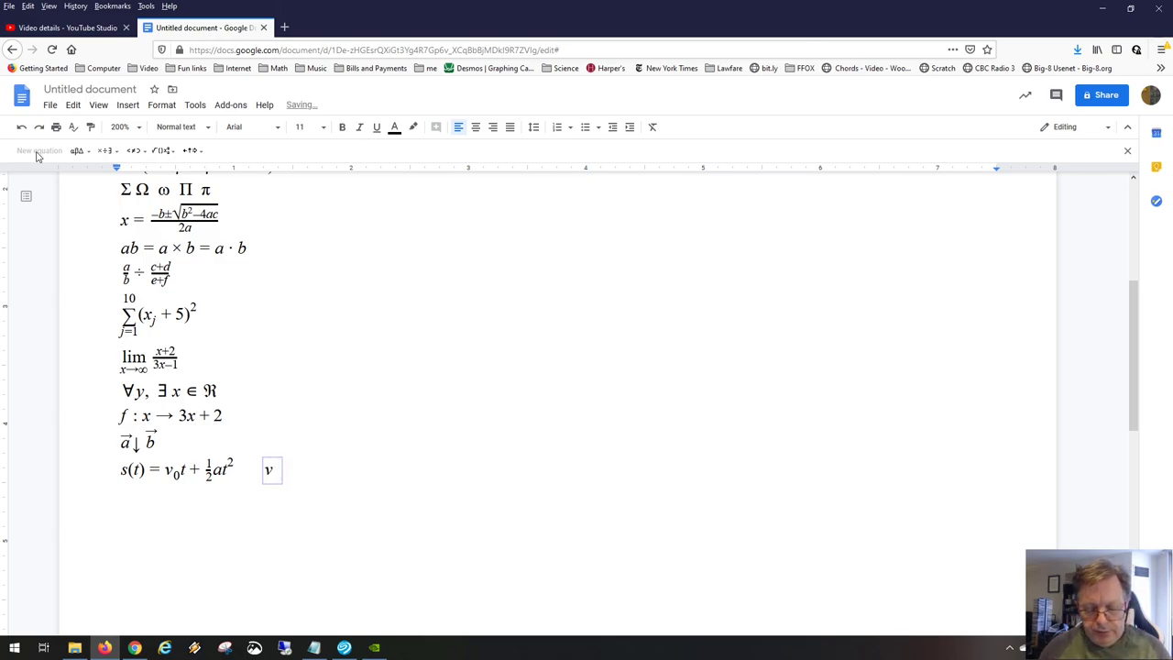
{"action": "type", "text": "*"}
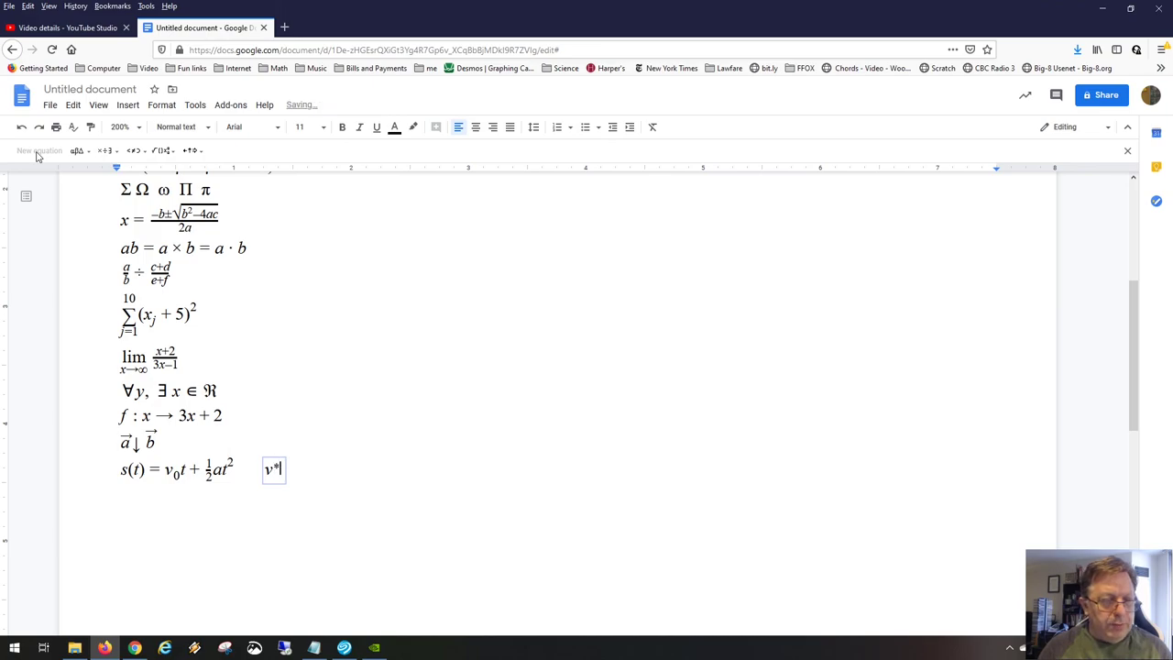
{"action": "key", "text": "BackSpace"}
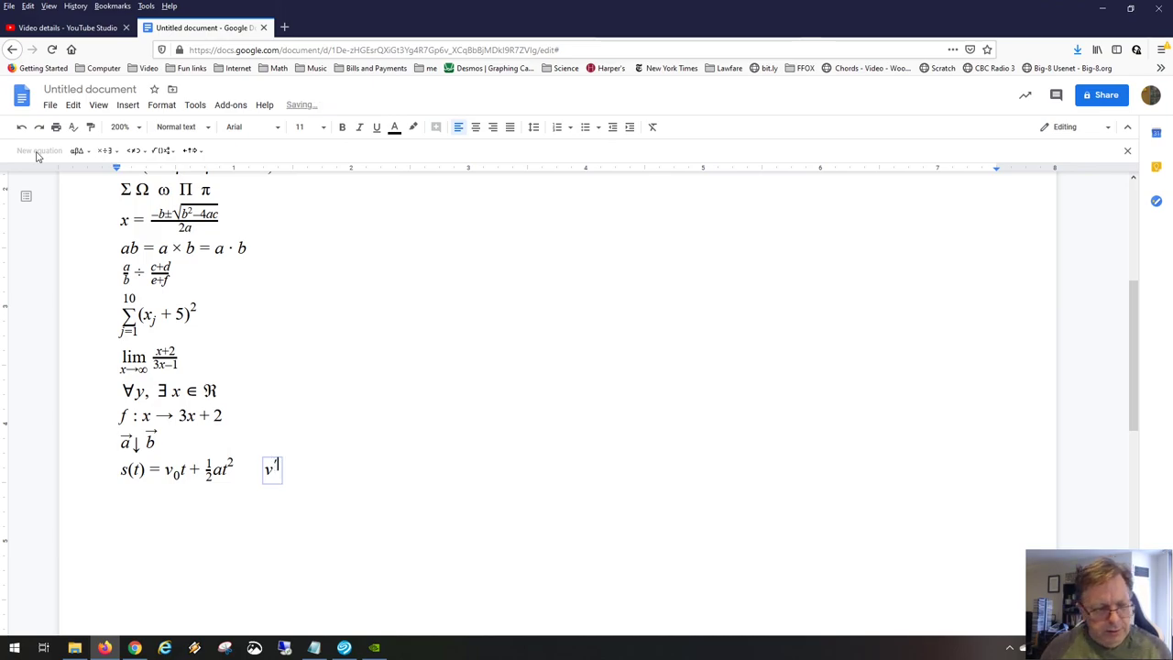
{"action": "key", "text": "BackSpace"}
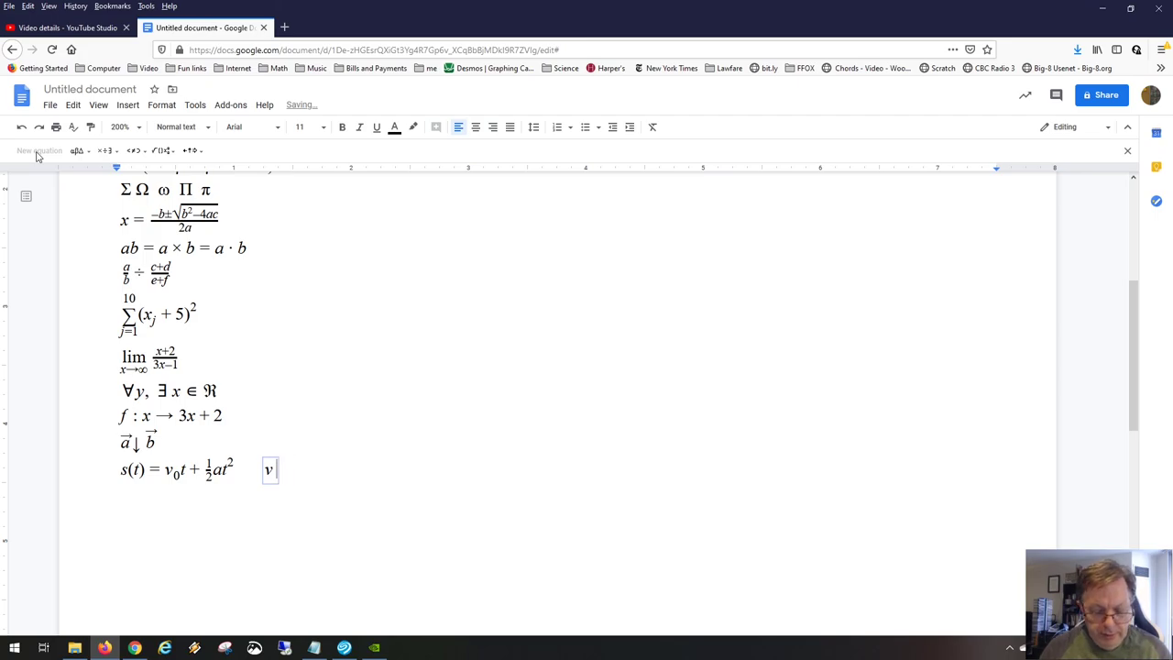
{"action": "type", "text": "'"}
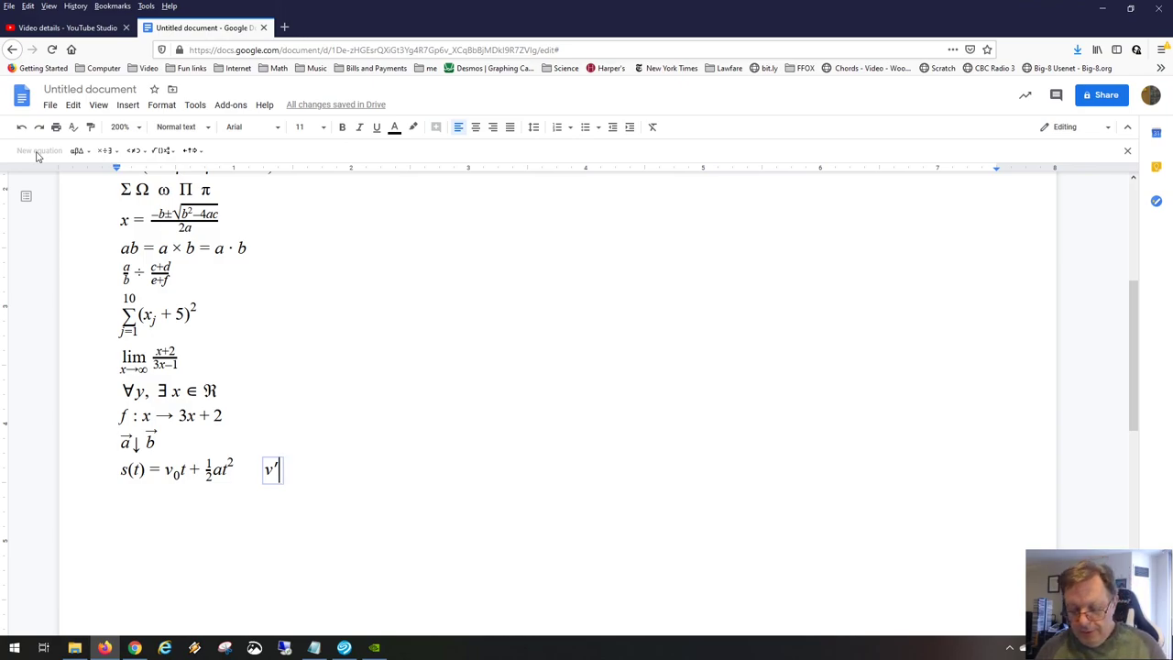
- Delete the trial v equation and the extra spaces after the s(t) formula
{"action": "key", "text": "Right"}
{"action": "key", "text": "BackSpace"}
{"action": "key", "text": "BackSpace"}
{"action": "key", "text": "BackSpace"}
{"action": "key", "text": "BackSpace"}
{"action": "key", "text": "BackSpace"}
{"action": "key", "text": "BackSpace"}
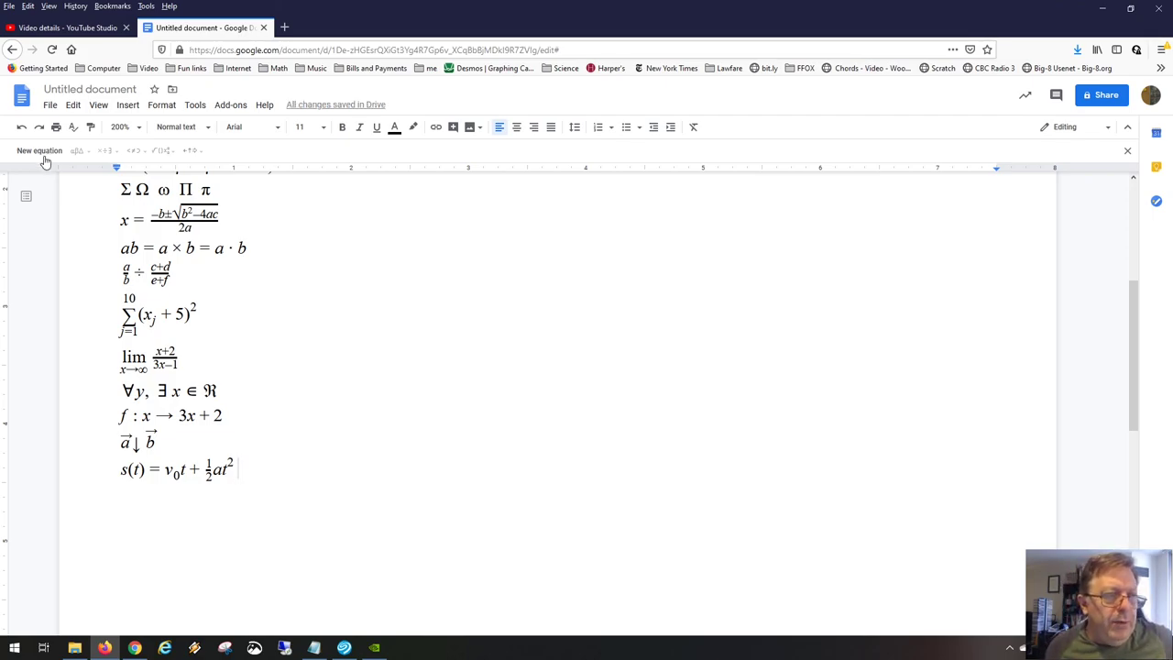
{"action": "scroll", "coordinate": [348, 426], "scroll_direction": "up", "scroll_amount": 3}
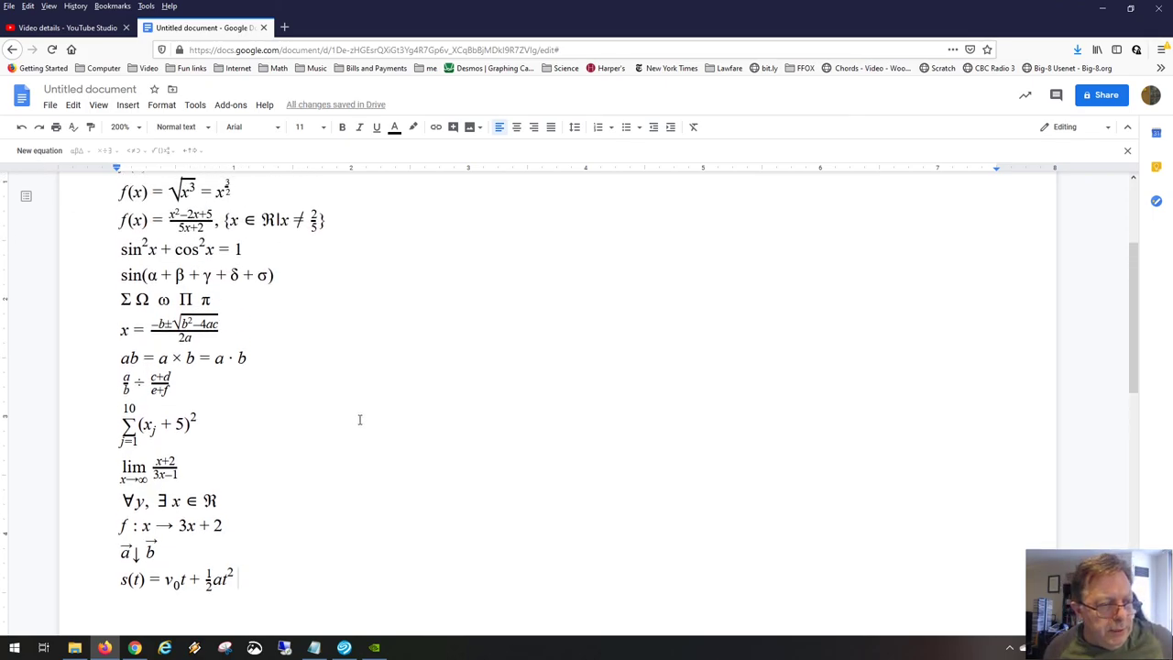
{"action": "scroll", "coordinate": [359, 420], "scroll_direction": "up", "scroll_amount": 3}
{"action": "scroll", "coordinate": [359, 420], "scroll_direction": "down", "scroll_amount": 3}
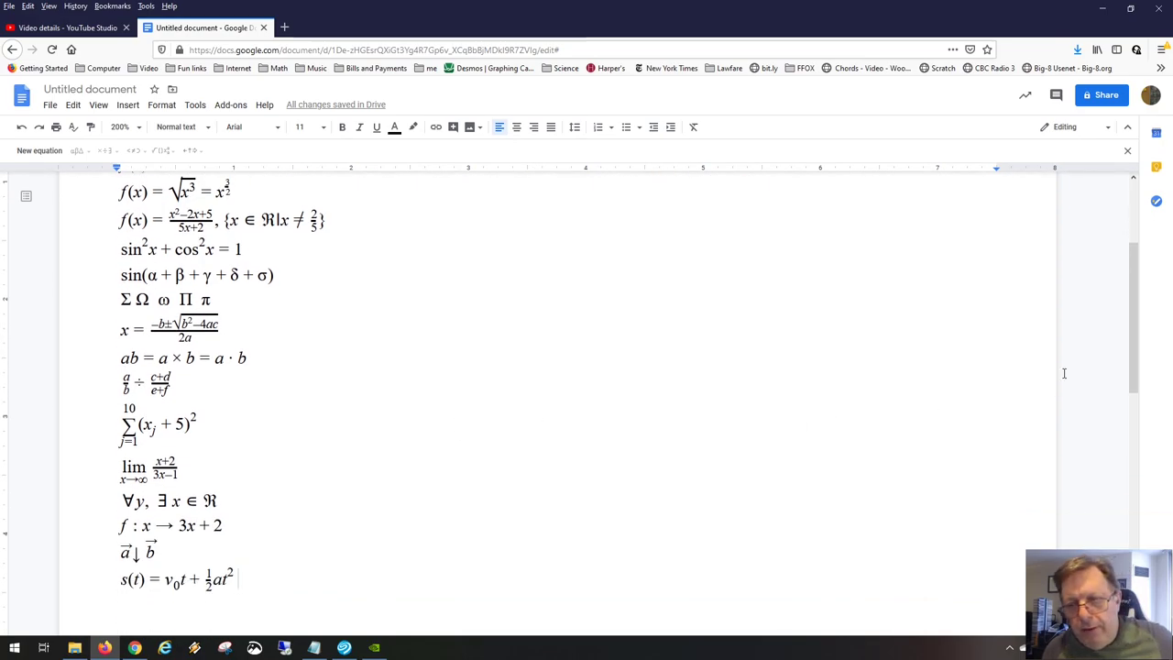
{"action": "left_click_drag", "start_coordinate": [1134, 370], "coordinate": [1139, 326]}
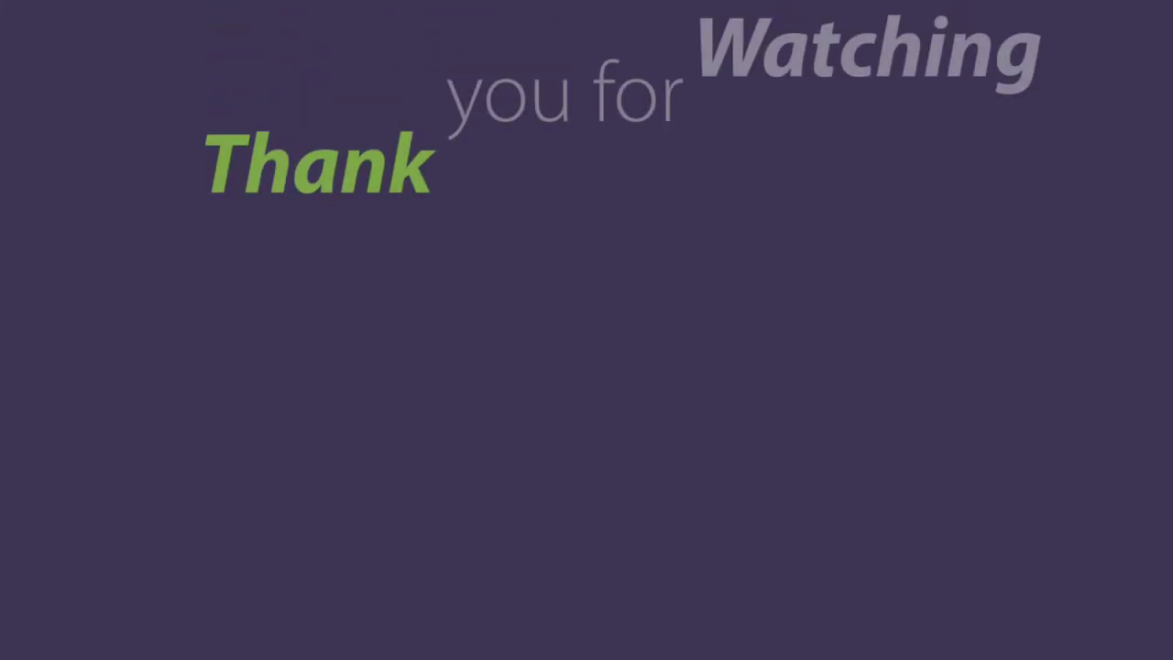